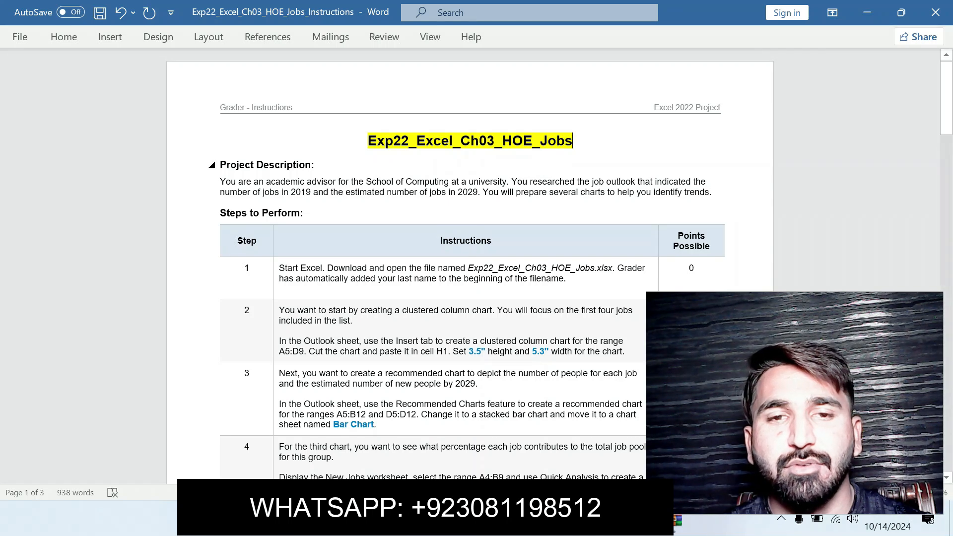
Highlight the Project Description heading and its paragraph in yellow.
left_click_drag(220, 165, 354, 201)
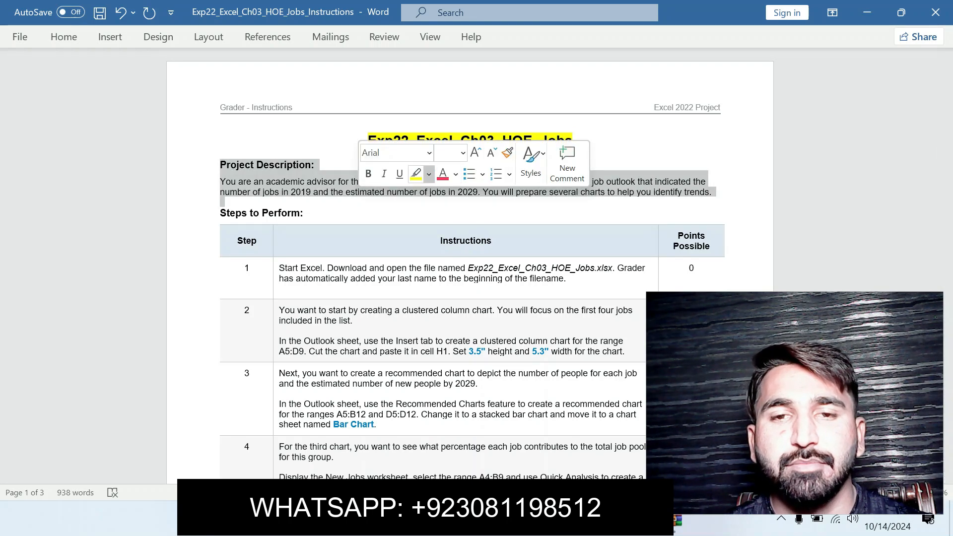
left_click(416, 174)
left_click(331, 193)
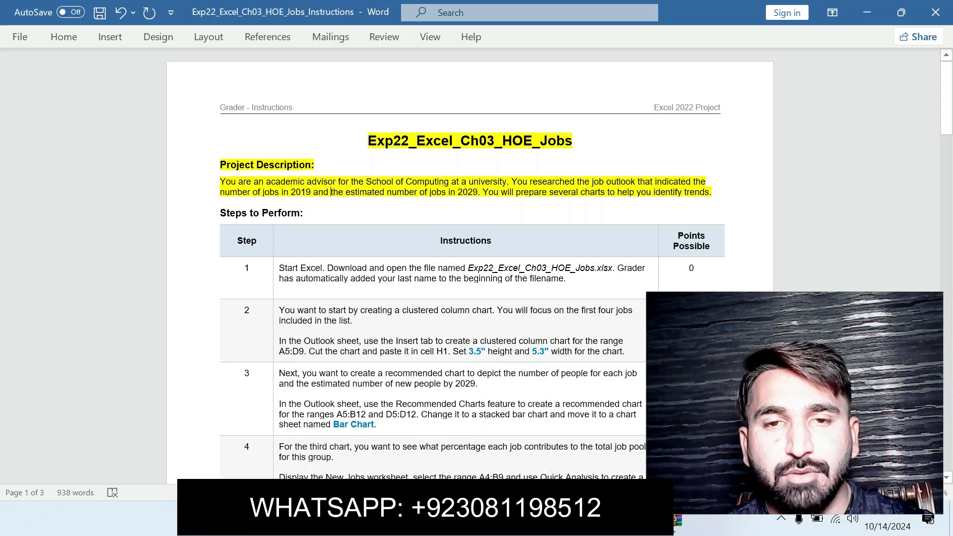
Undo the yellow highlighting on the project description and the document title.
key("ctrl+z")
key("ctrl+z")
key("ctrl+z")
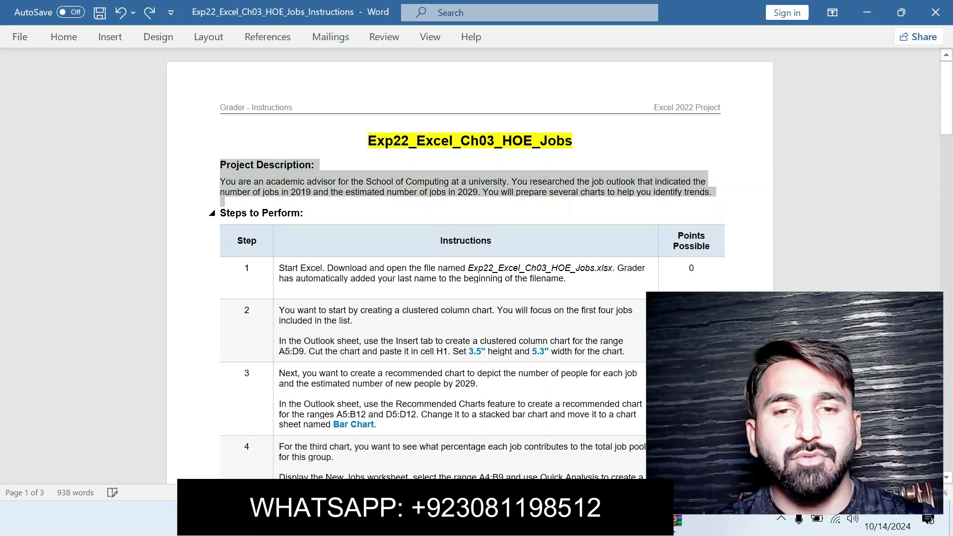
Highlight the step 1 instruction in yellow while checking the Jobs workbook in Excel, and undo the highlight.
left_click_drag(279, 268, 574, 278)
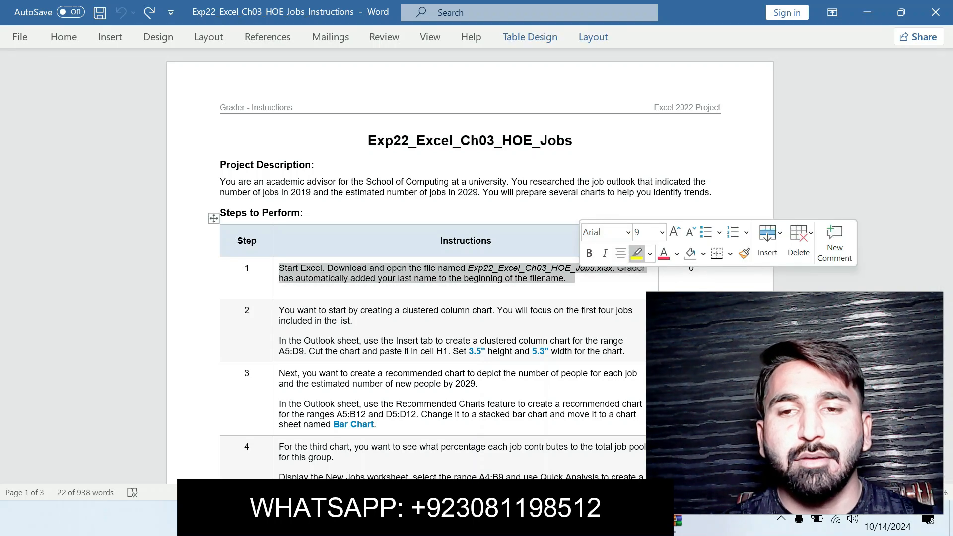
left_click(637, 253)
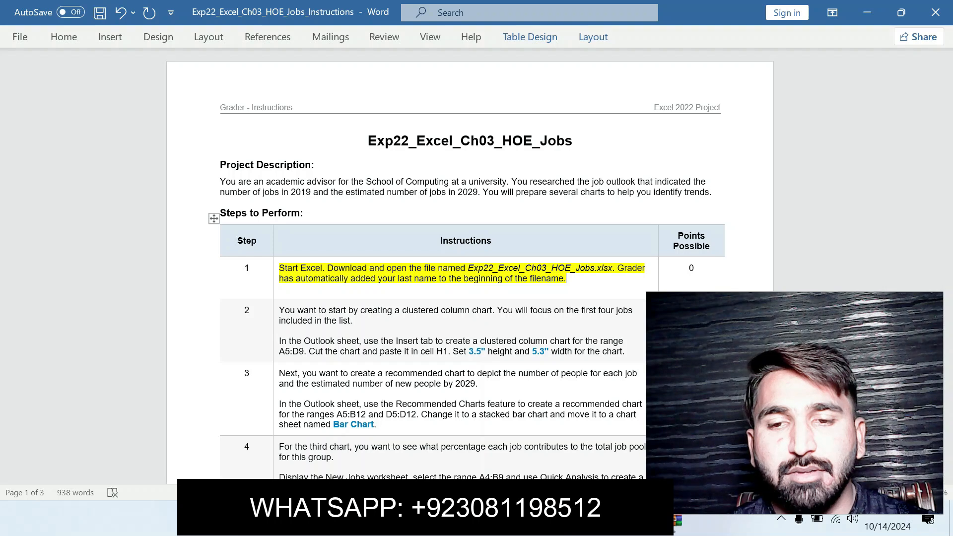
left_click(606, 519)
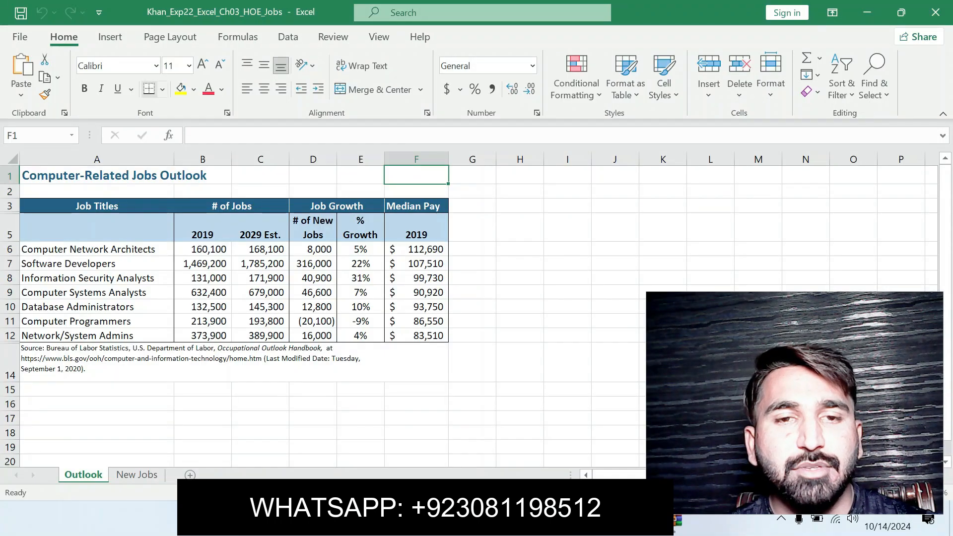
key("alt+Tab")
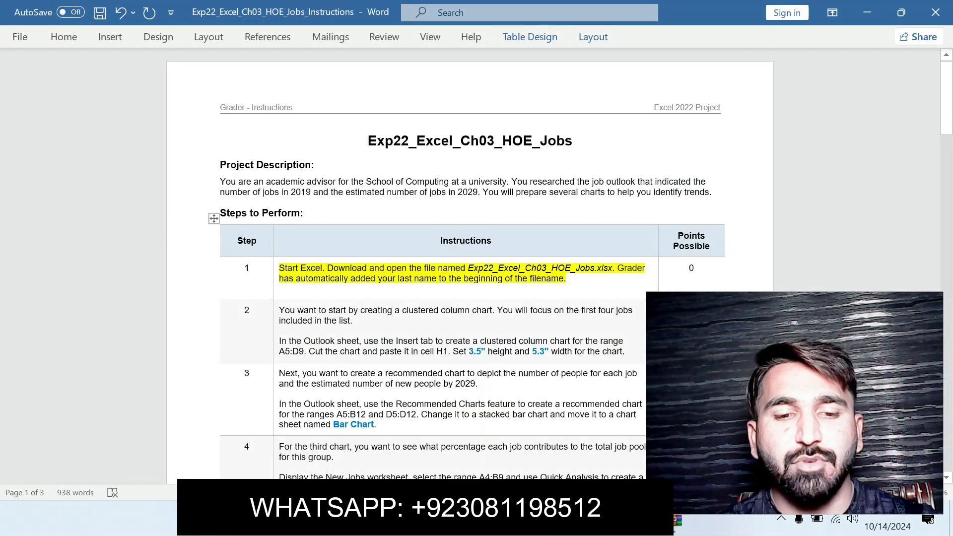
key("ctrl+z")
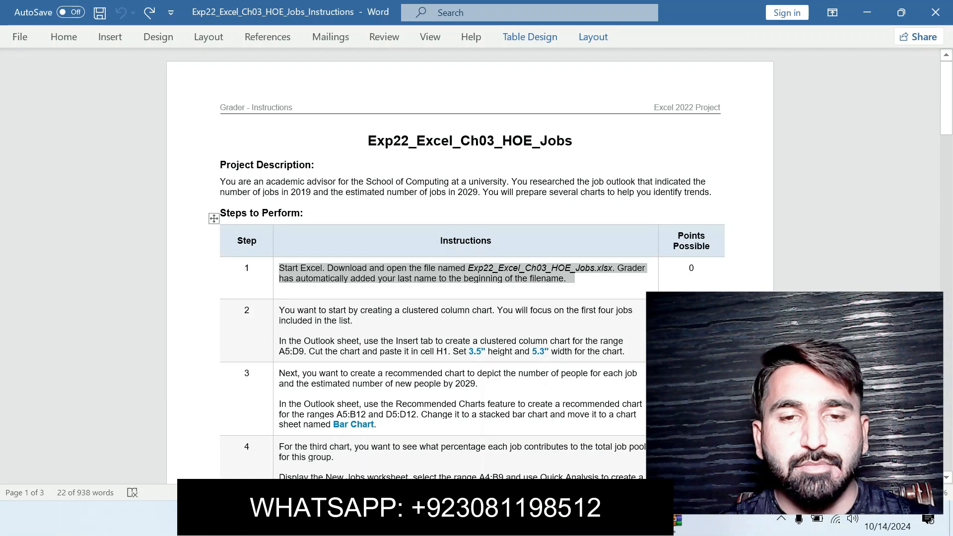
left_click_drag(942, 292, 874, 342)
left_click_drag(794, 407, 858, 403)
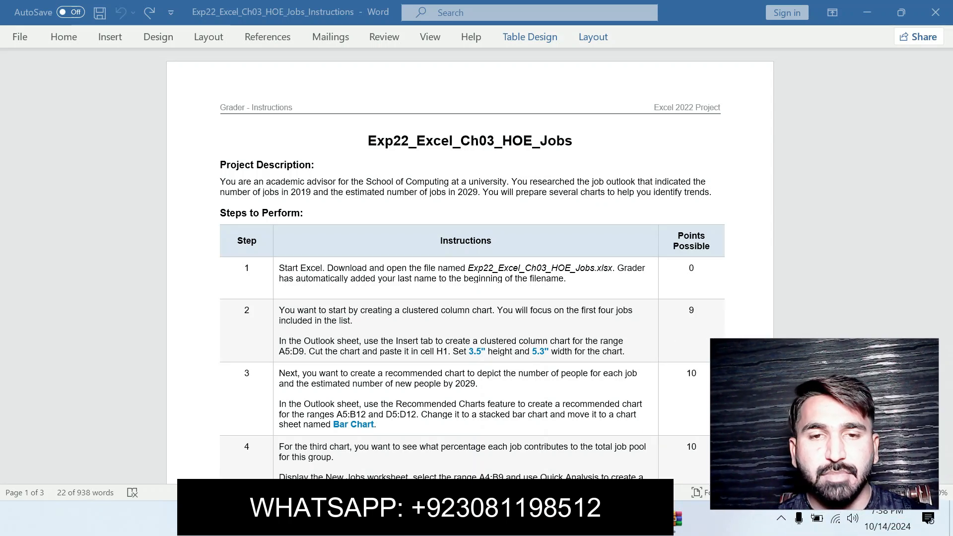
Highlight the second paragraph of the step 2 instruction in yellow.
left_click(591, 313)
left_click_drag(278, 341, 624, 350)
left_click(691, 327)
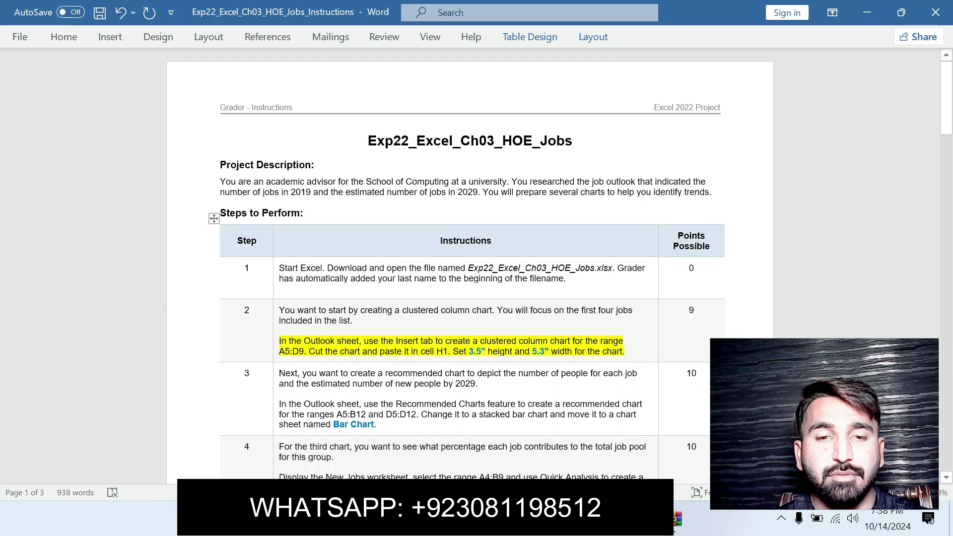
Copy the range reference A5:D9 from the step 2 instruction and use it to select those cells on Excel's Outlook sheet.
double_click(287, 351)
key("ctrl+c")
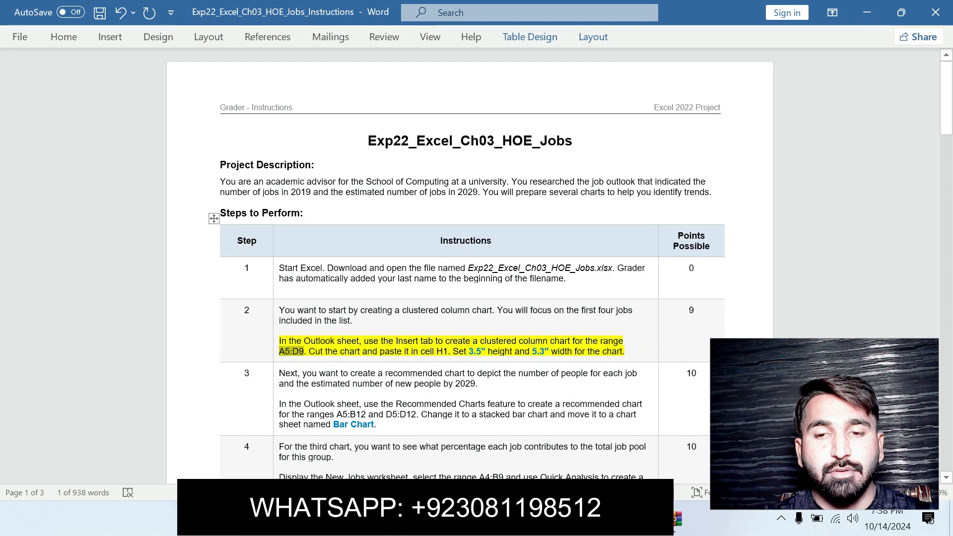
left_click(676, 518)
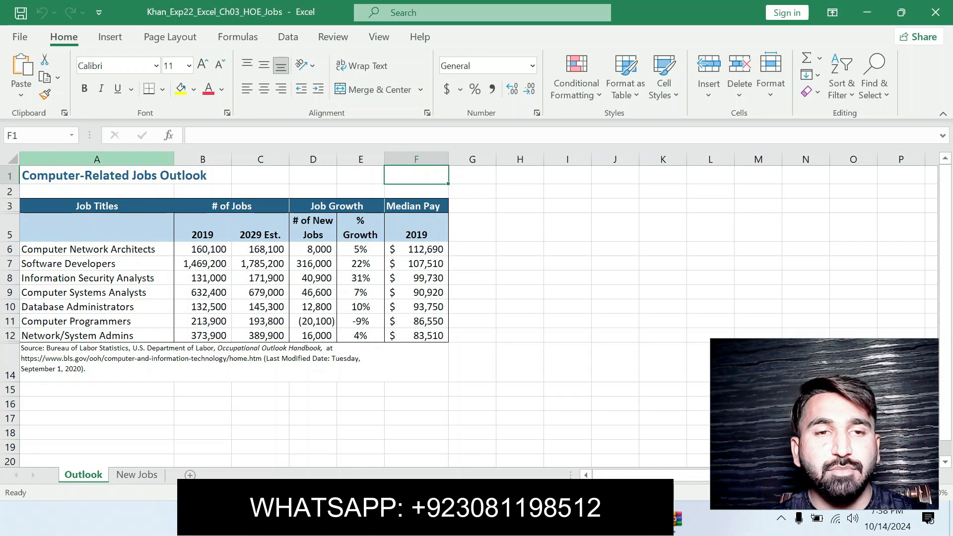
left_click(19, 135)
key("ctrl+v")
key("Return")
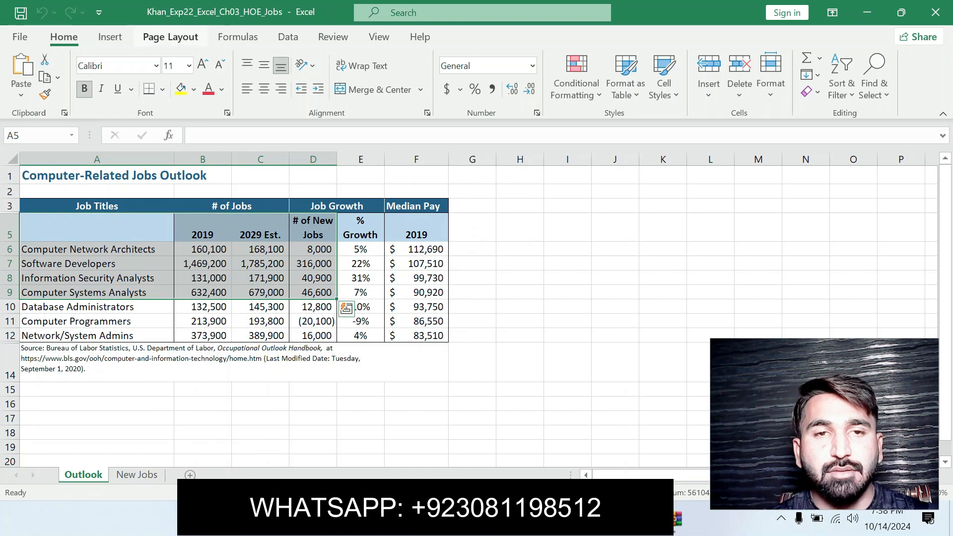
Insert a clustered column chart for A5:D9 from the recommended charts, with the job titles as categories.
left_click(110, 36)
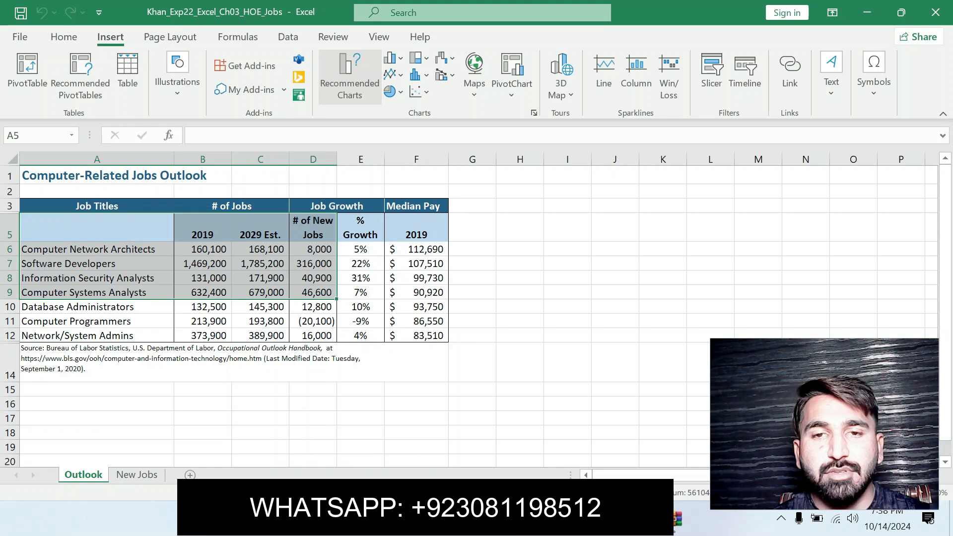
left_click(349, 74)
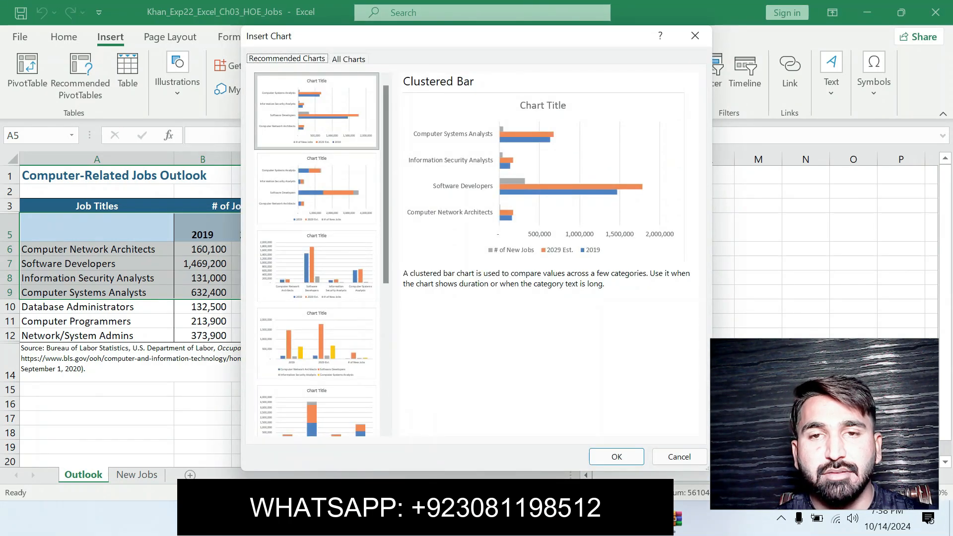
key("alt+Tab")
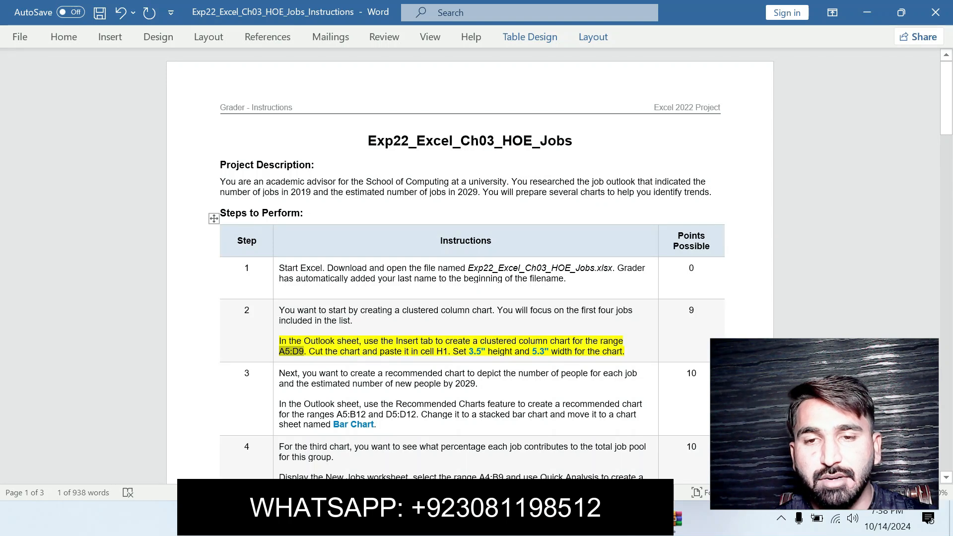
key("alt+Tab")
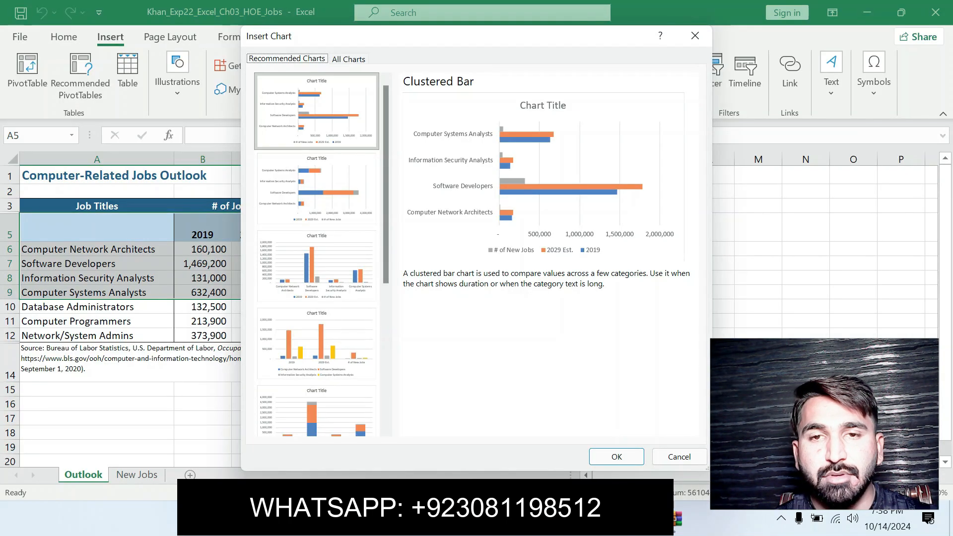
left_click(317, 267)
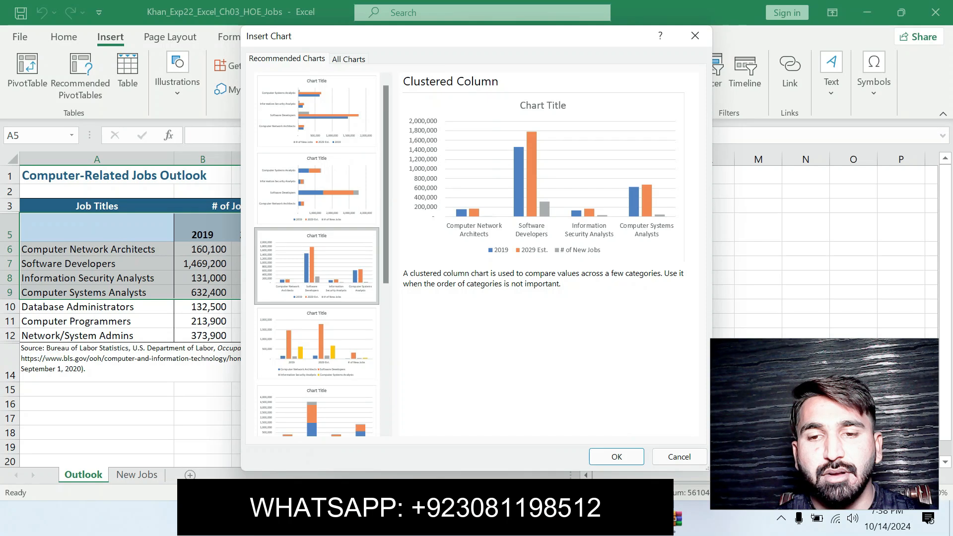
left_click(616, 456)
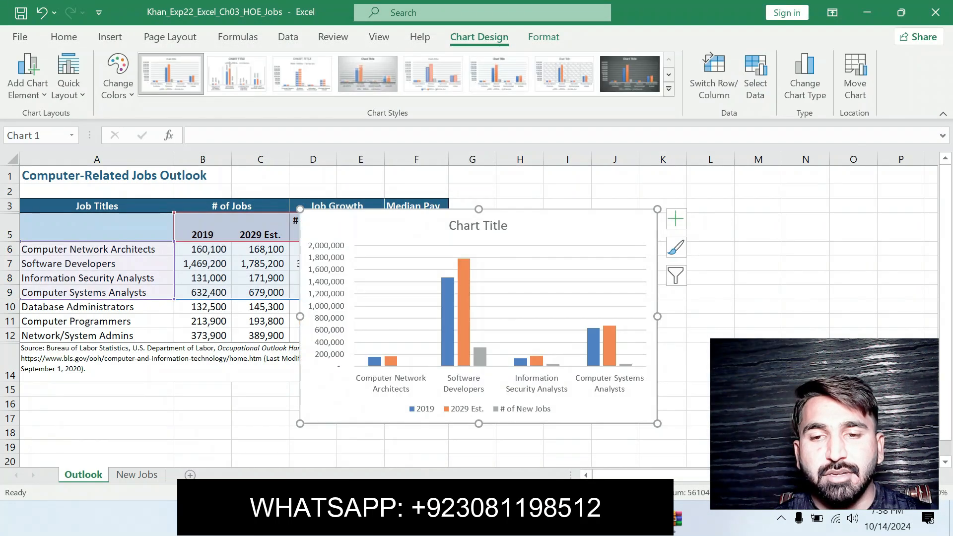
Cut the clustered column chart and paste it at cell H1 of the Outlook sheet, following the Word instructions.
left_click(575, 521)
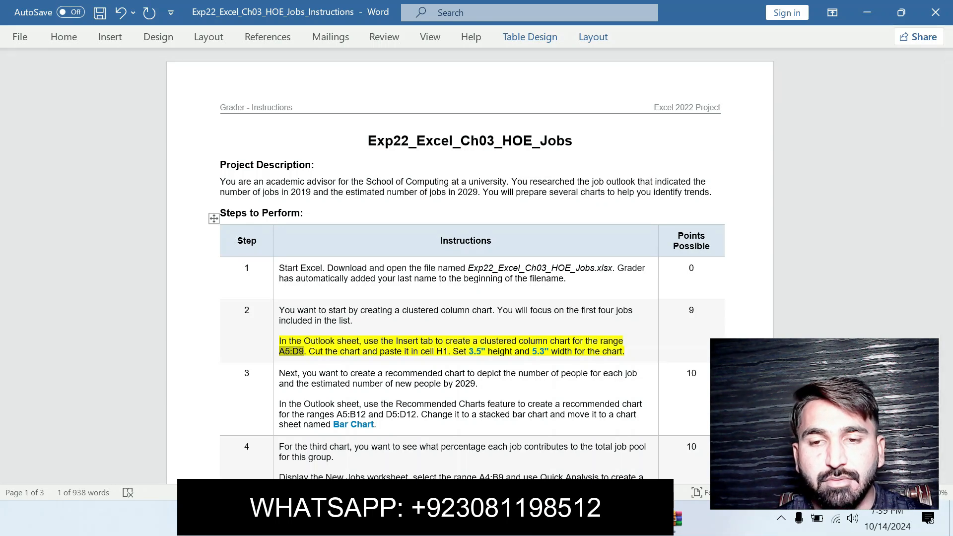
key("alt+Tab")
right_click(582, 226)
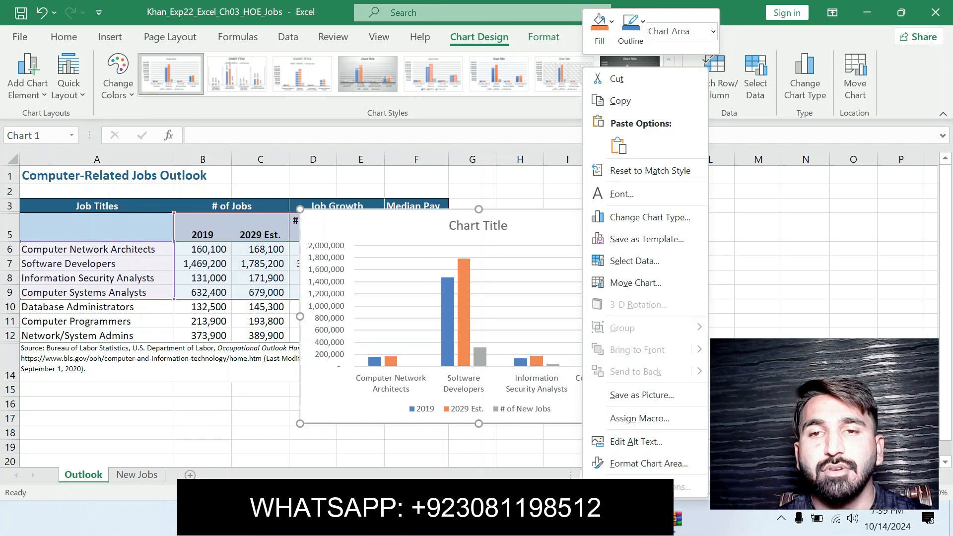
left_click(617, 79)
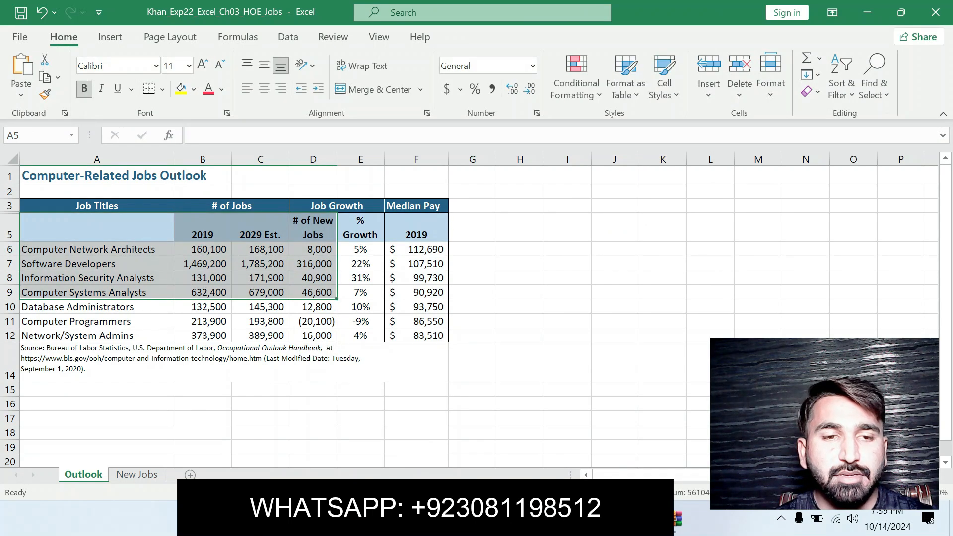
key("alt+Tab")
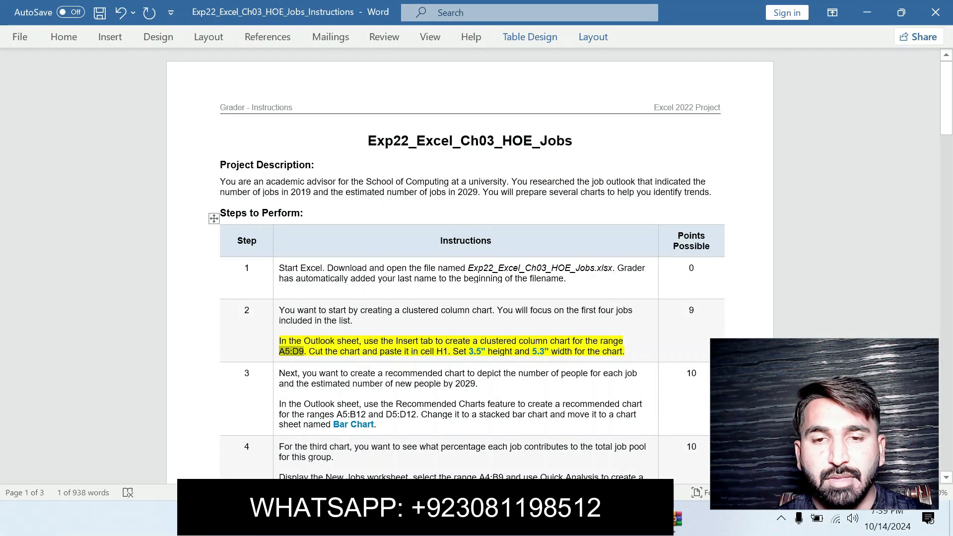
key("alt+Tab")
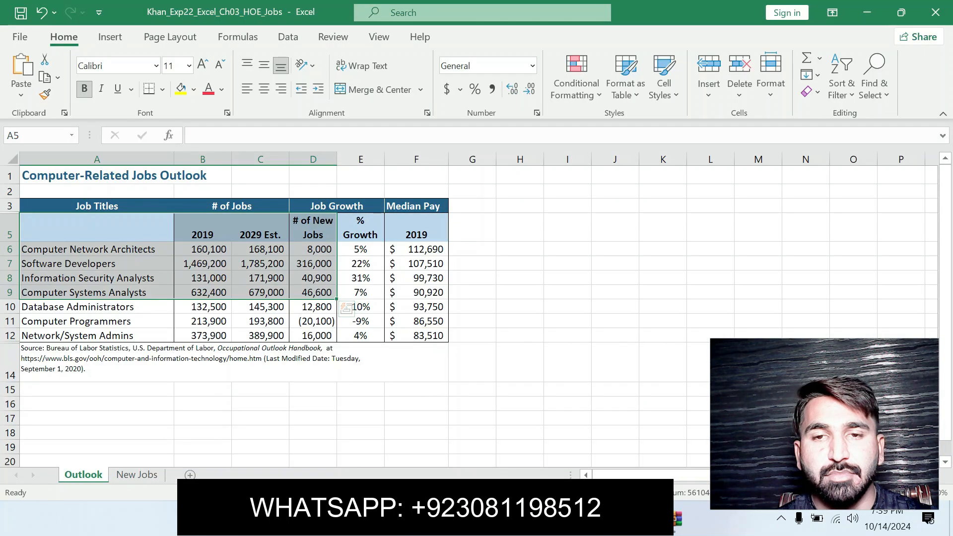
left_click(520, 175)
key("ctrl+v")
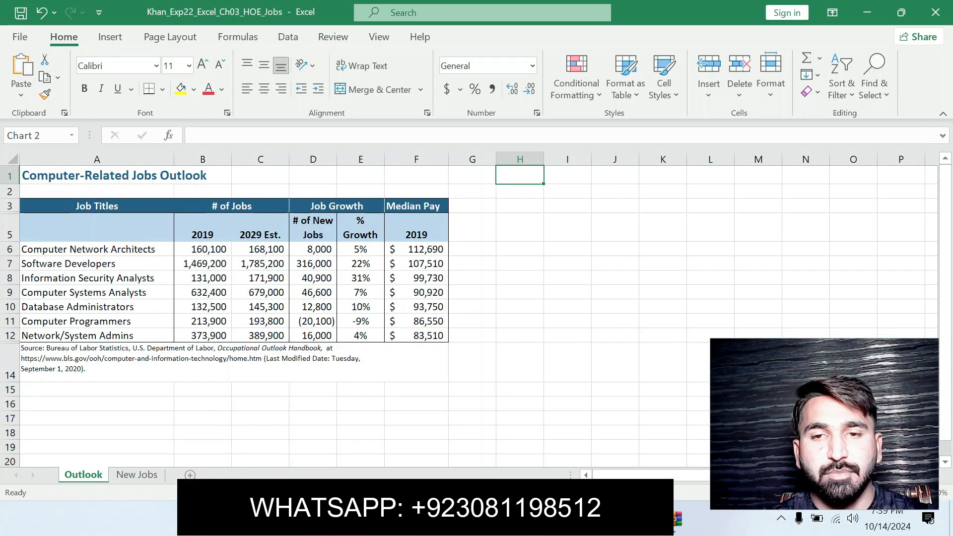
Copy the 3.5" height from the Word instructions and apply it as the height of the column chart in Excel.
key("alt+Tab")
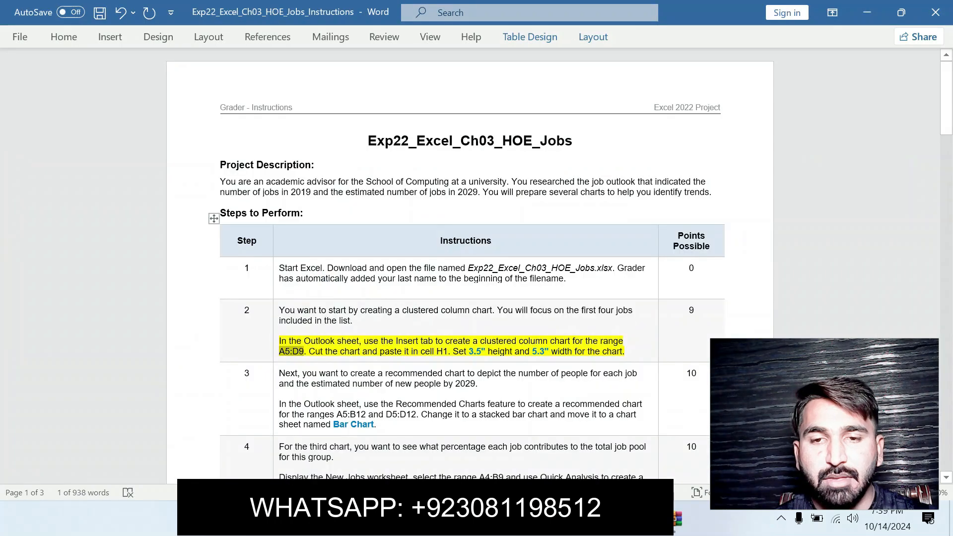
left_click_drag(469, 350, 487, 351)
key("ctrl+c")
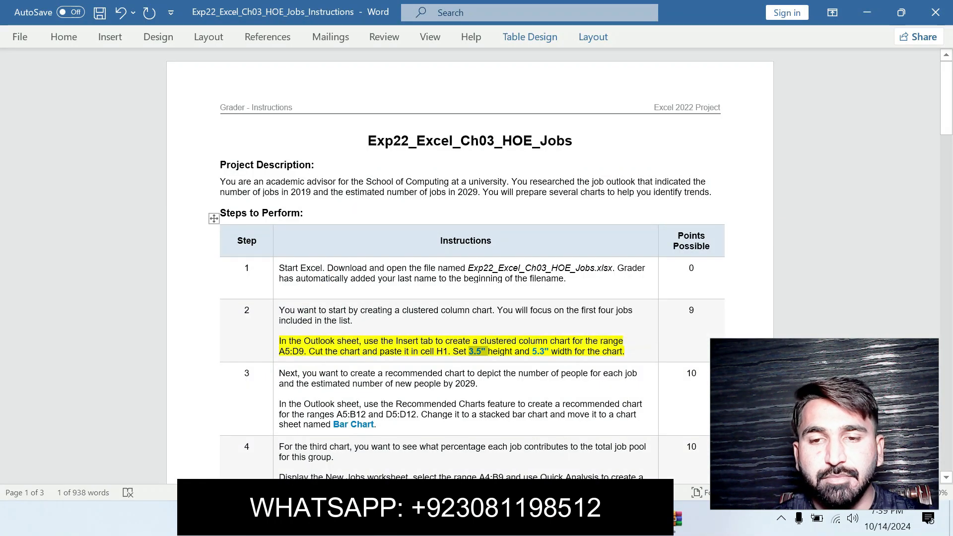
key("alt+Tab")
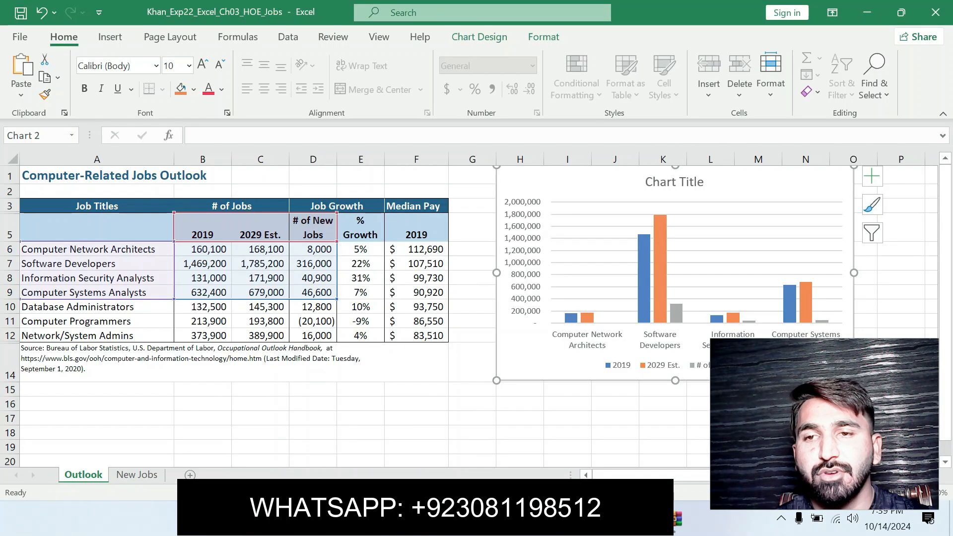
left_click(543, 37)
left_click(882, 66)
key("ctrl+v")
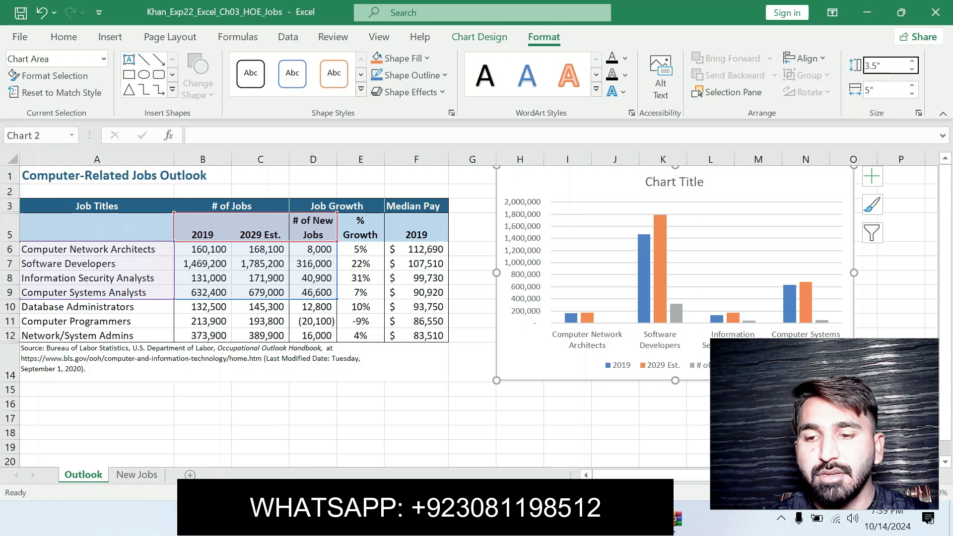
key("Return")
Take the 5.3" width from the Word instructions and set the column chart's width to 5.3" in Excel.
key("alt+Tab")
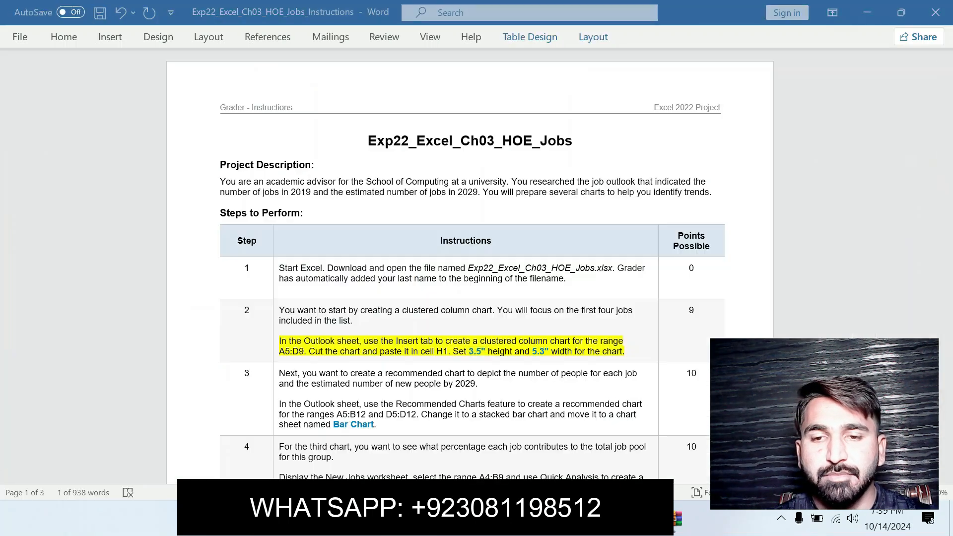
double_click(541, 352)
key("ctrl+c")
left_click_drag(541, 352, 549, 351)
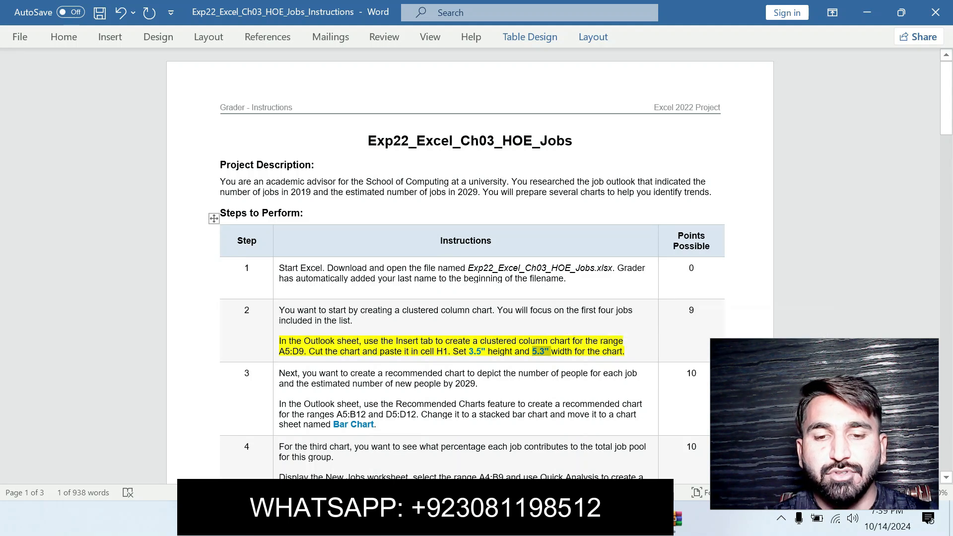
key("alt+Tab")
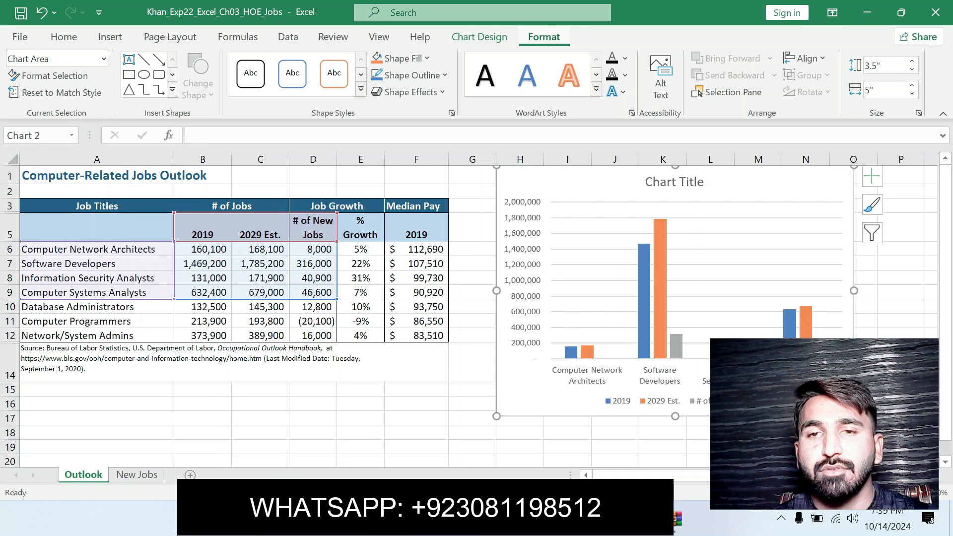
left_click(882, 90)
type("5.3")
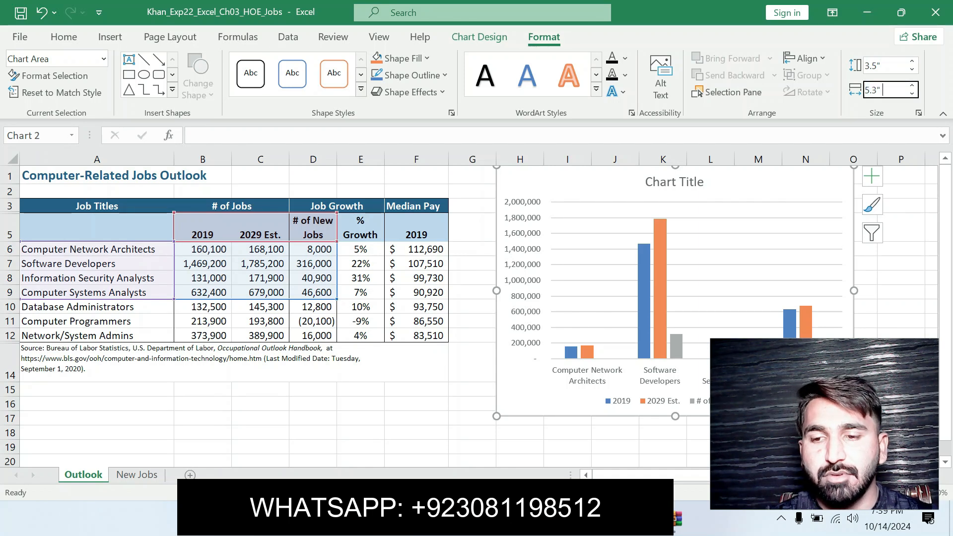
key("Return")
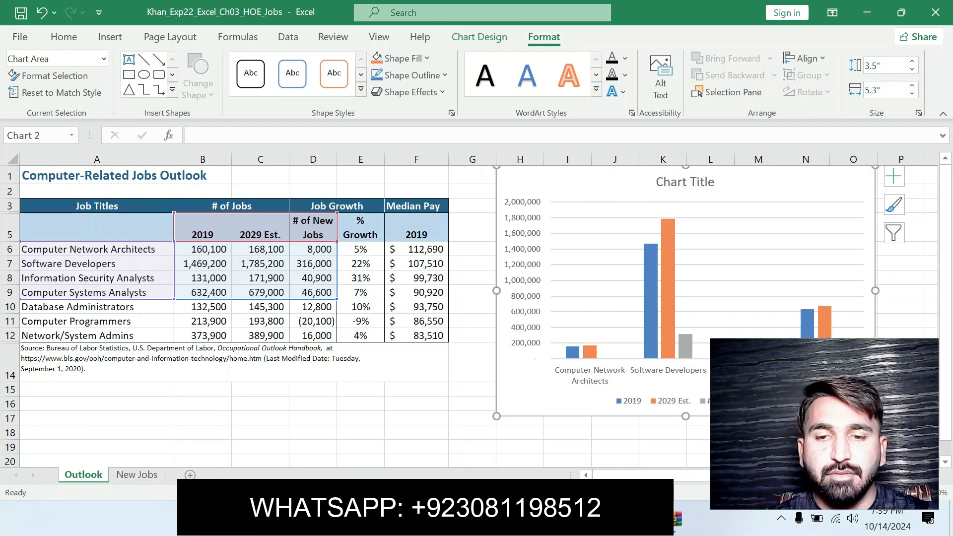
Switch to the Word instructions and undo the edits to step 2, including its yellow highlight and the deleted width value.
key("alt+Tab")
key("BackSpace")
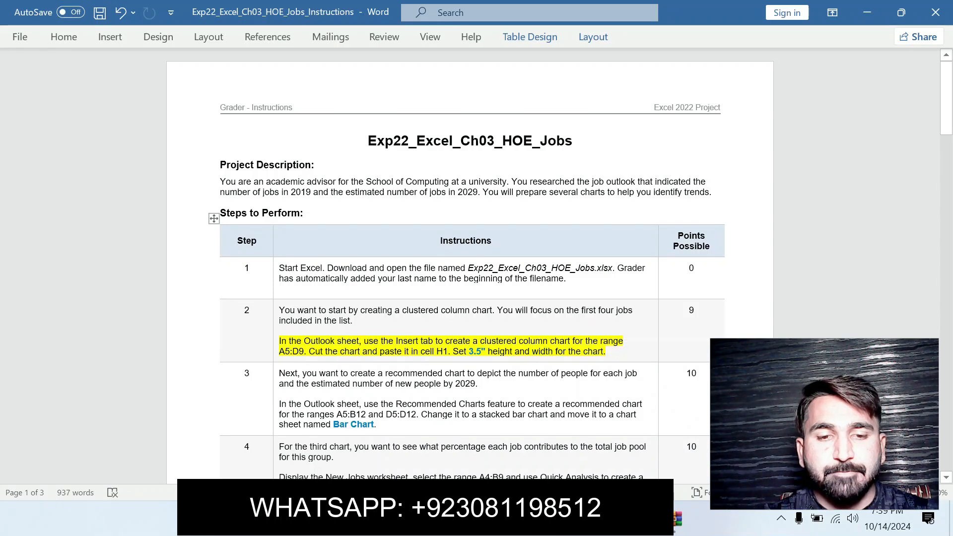
key("ctrl+z")
key("ctrl+z")
key("ctrl+z")
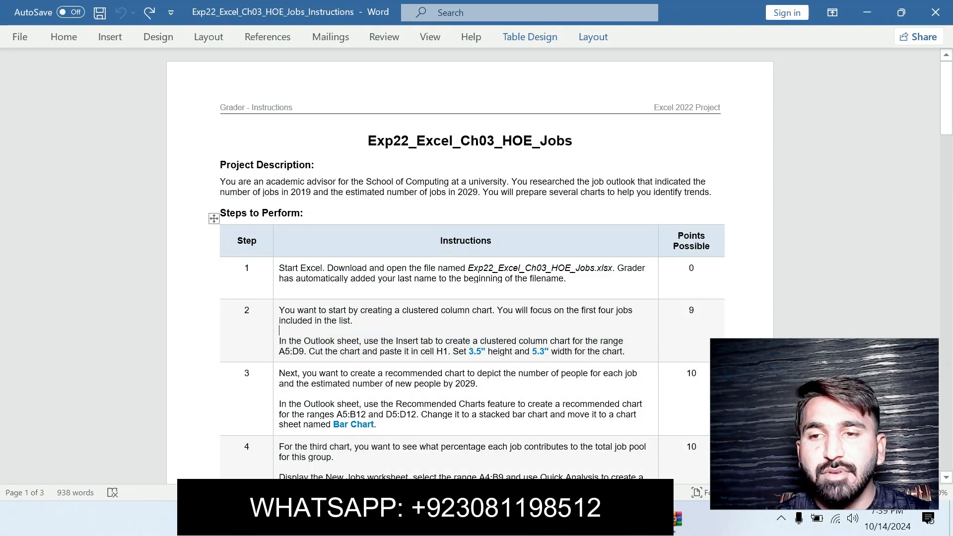
Highlight the action paragraph of step 3 in the Word instructions in yellow.
scroll(471, 263, "down", 6)
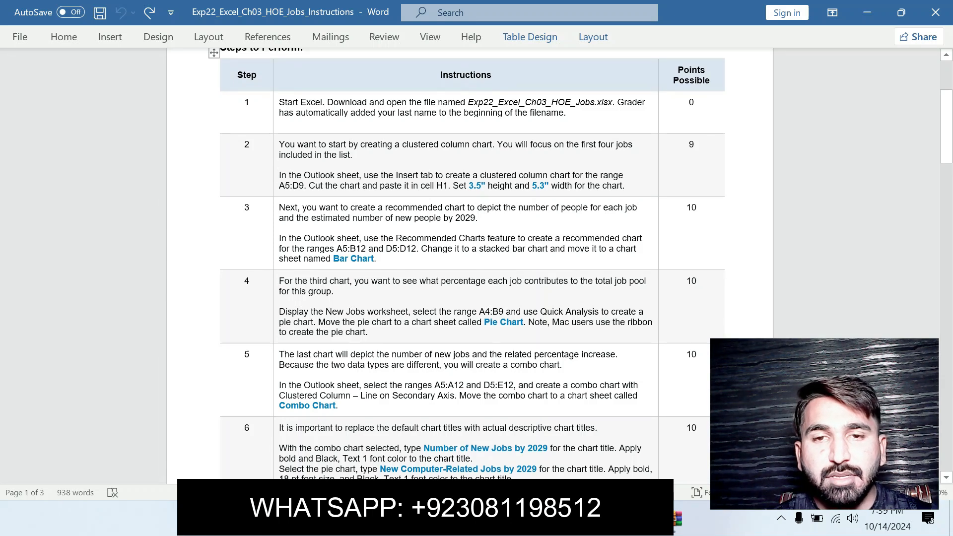
left_click_drag(279, 238, 379, 259)
left_click(447, 236)
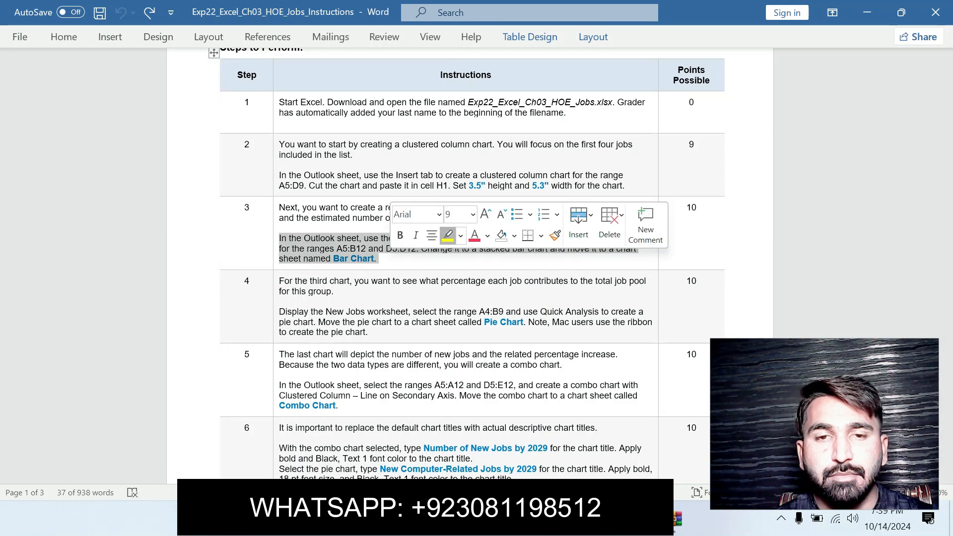
left_click(409, 322)
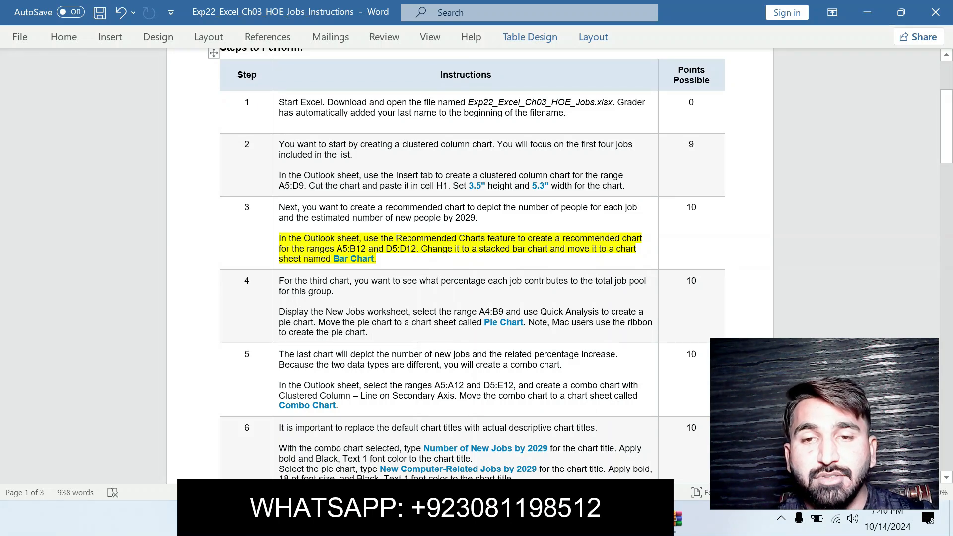
Copy the range A5:B12 from the Word instructions, select it on the Outlook sheet in Excel, and add D5:D12 to the selection.
left_click_drag(336, 248, 368, 248)
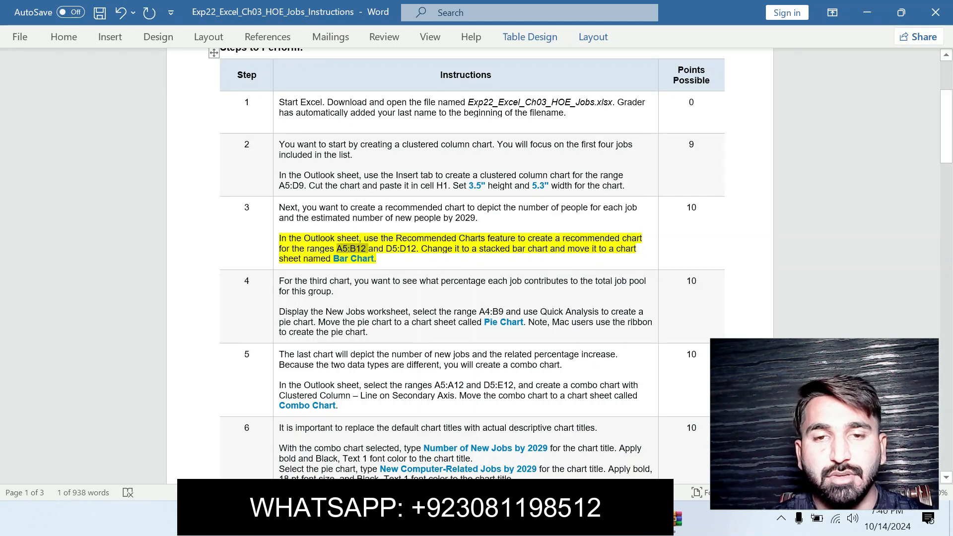
key("alt+Tab")
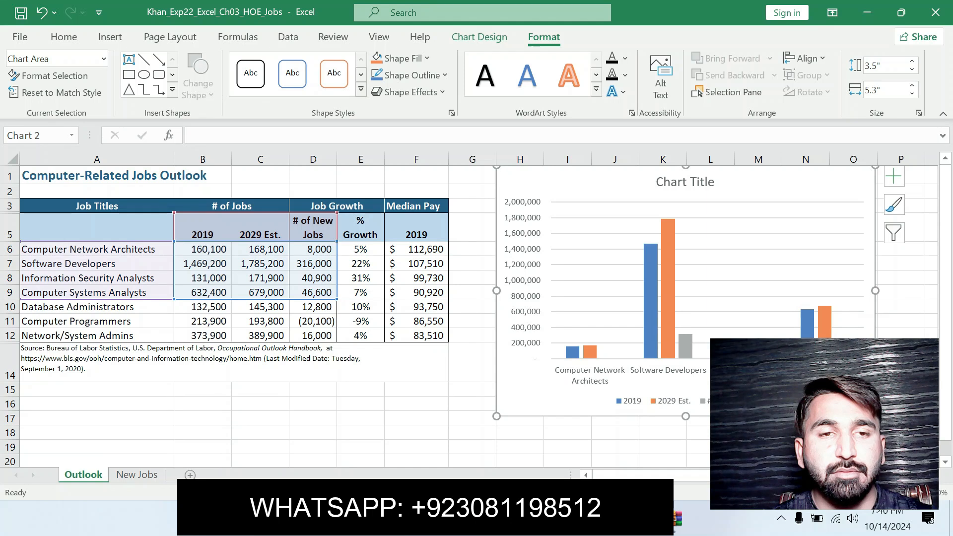
left_click(24, 136)
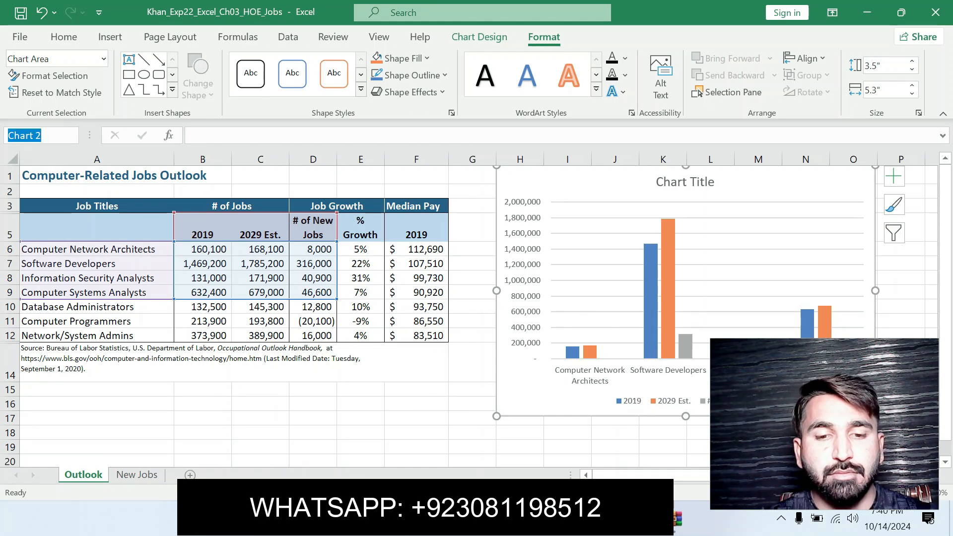
key("ctrl+v")
key("Return")
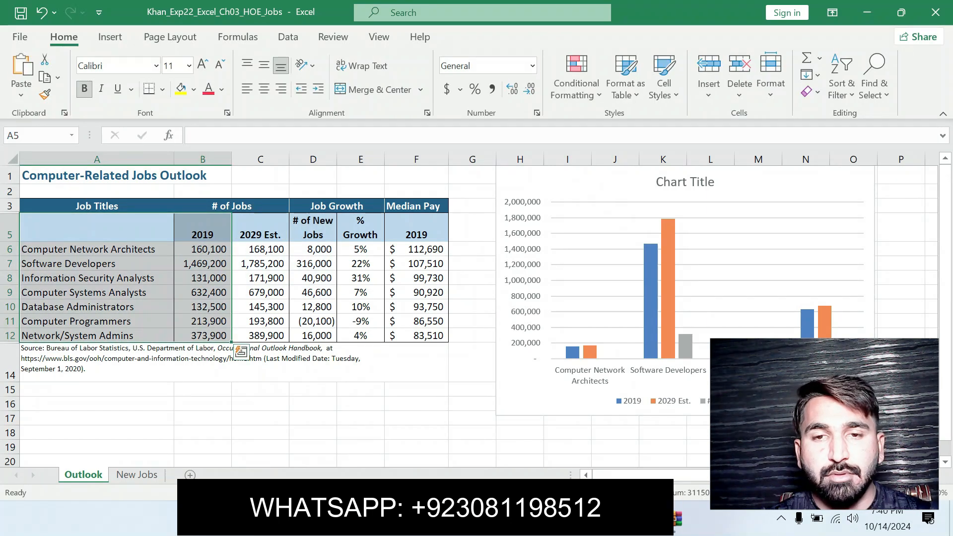
key("alt+Tab")
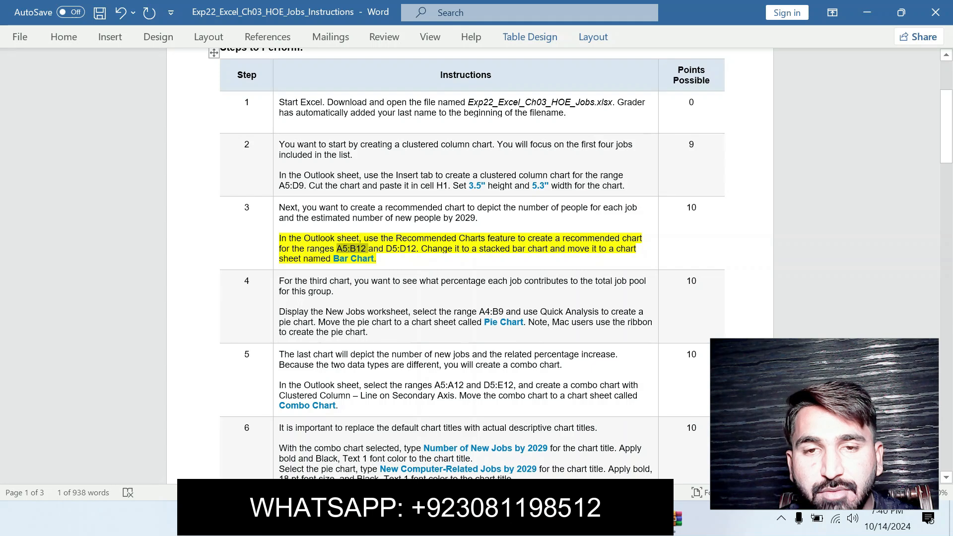
key("alt+Tab")
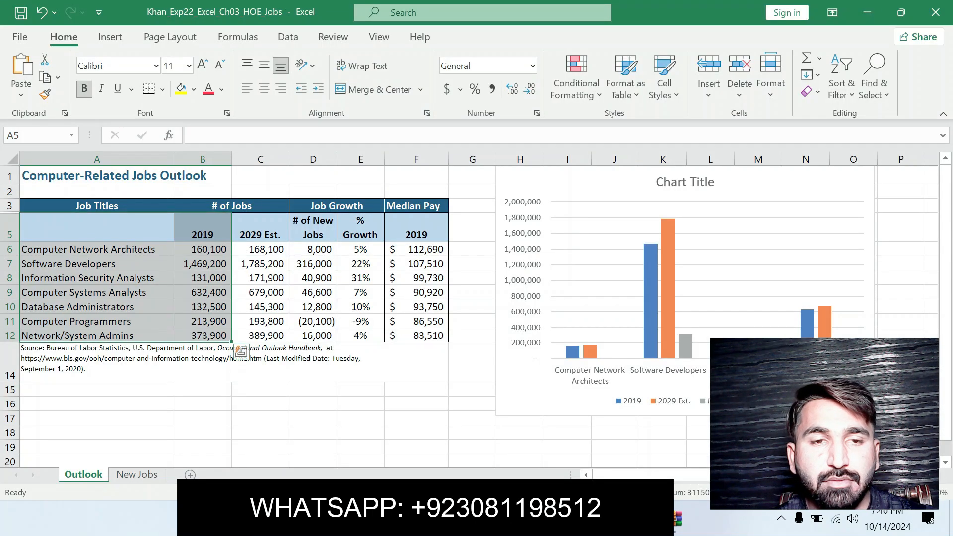
left_click_drag(313, 227, 312, 336)
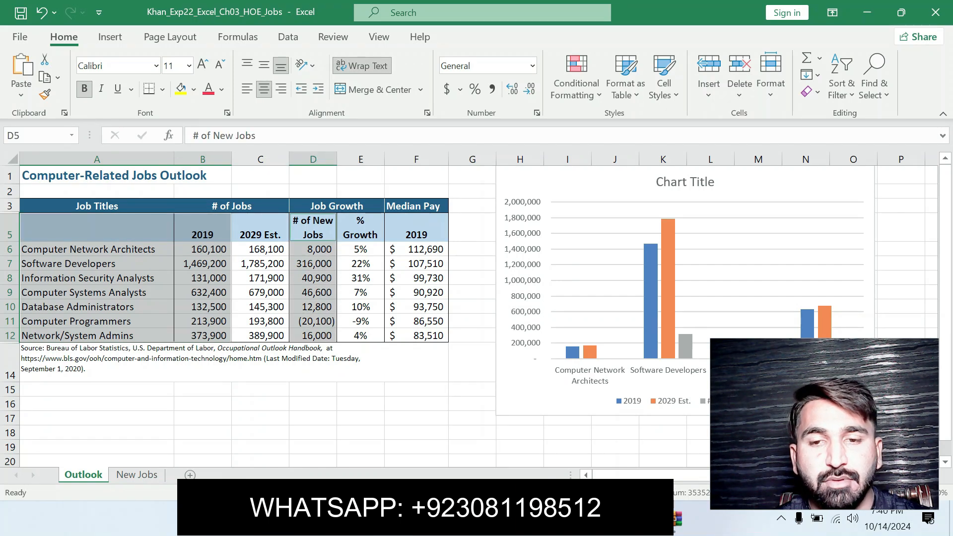
Insert the recommended Clustered Bar chart for the selected ranges A5:B12 and D5:D12.
mouse_move(575, 521)
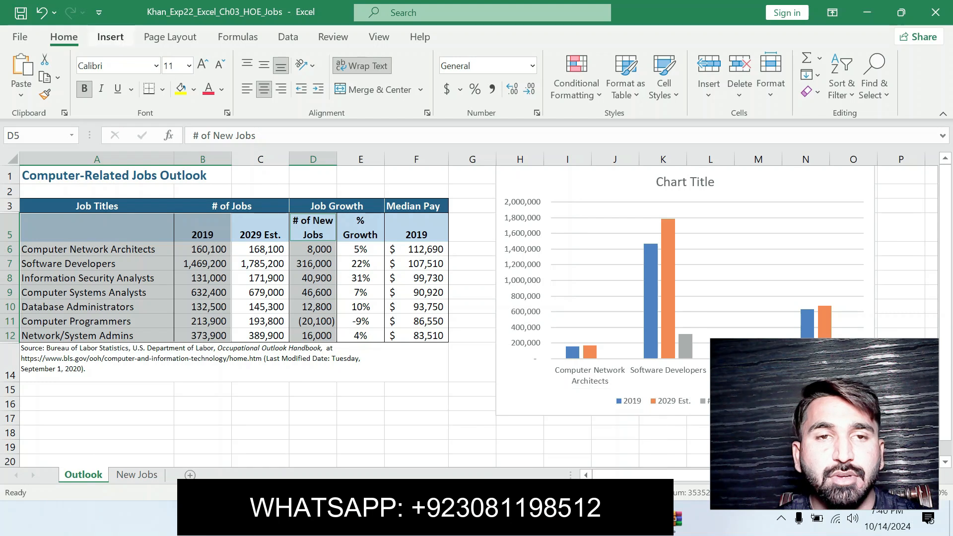
left_click(110, 36)
left_click(349, 74)
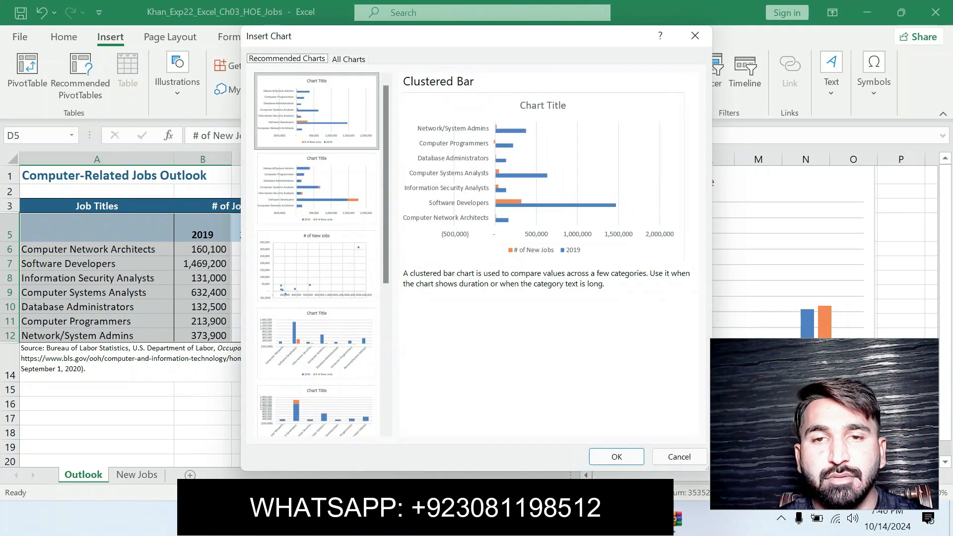
left_click(613, 452)
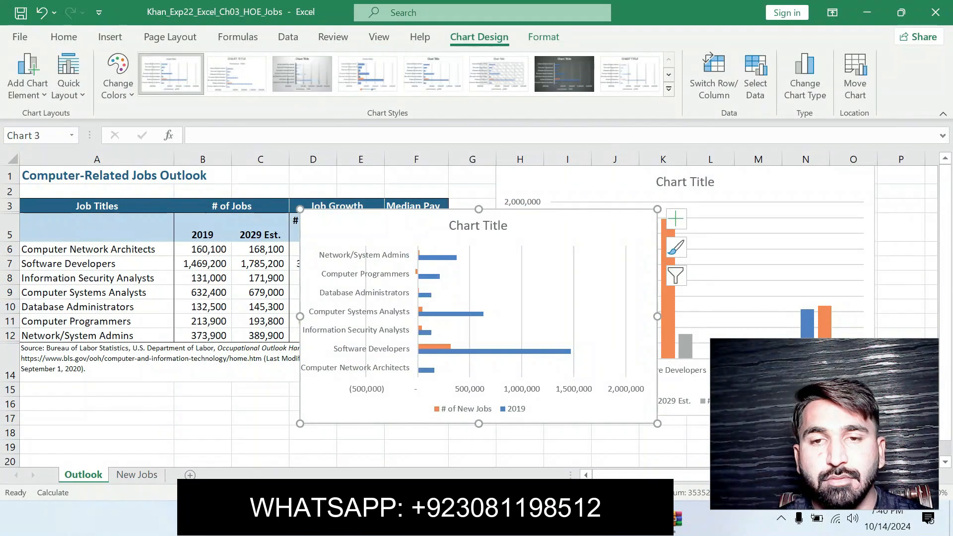
Check step 3 of the Word instructions and change the new bar chart's type to Stacked Bar in Excel.
key("alt+Tab")
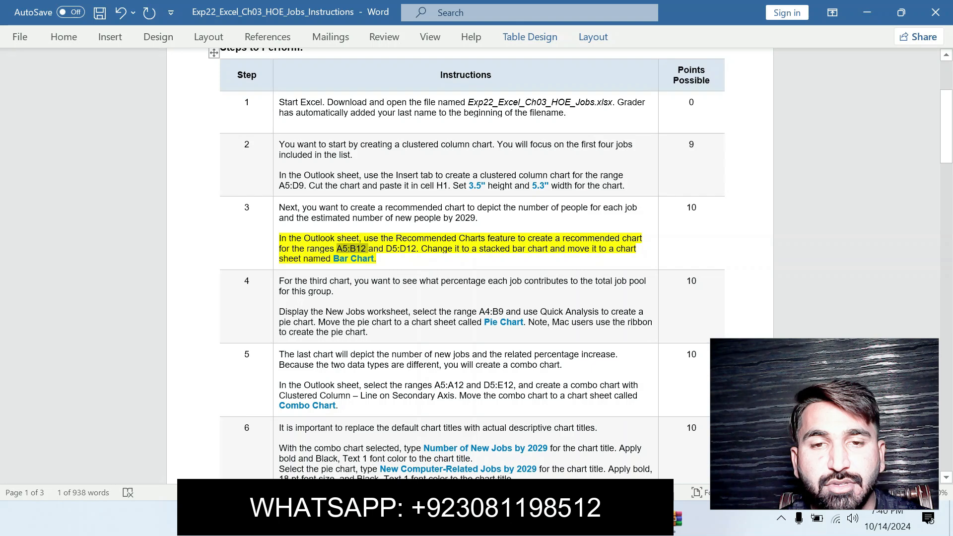
key("alt+Tab")
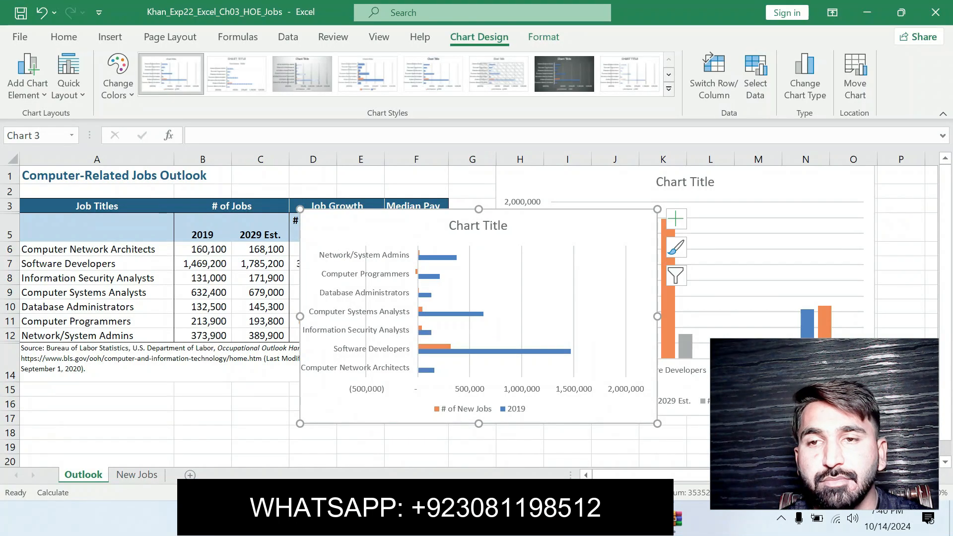
left_click(804, 80)
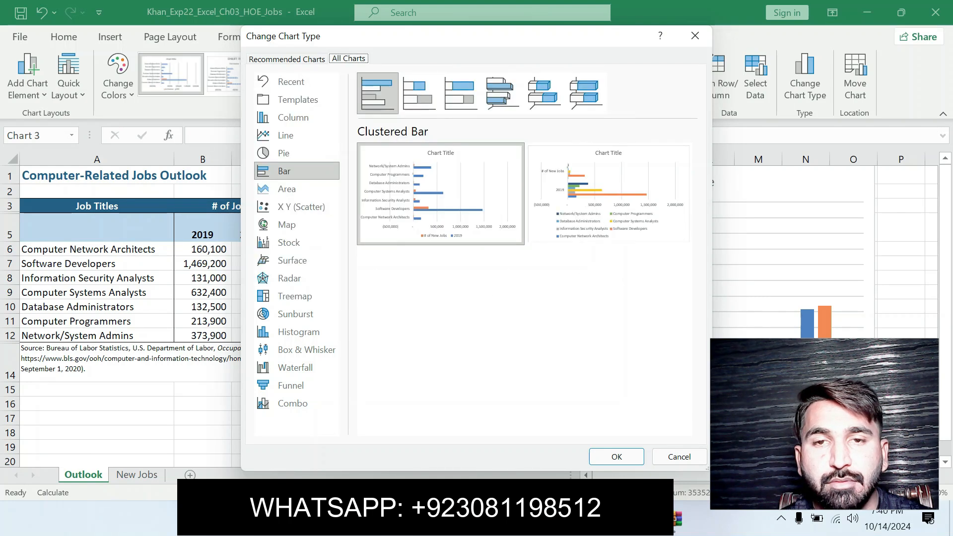
left_click(419, 93)
left_click(616, 456)
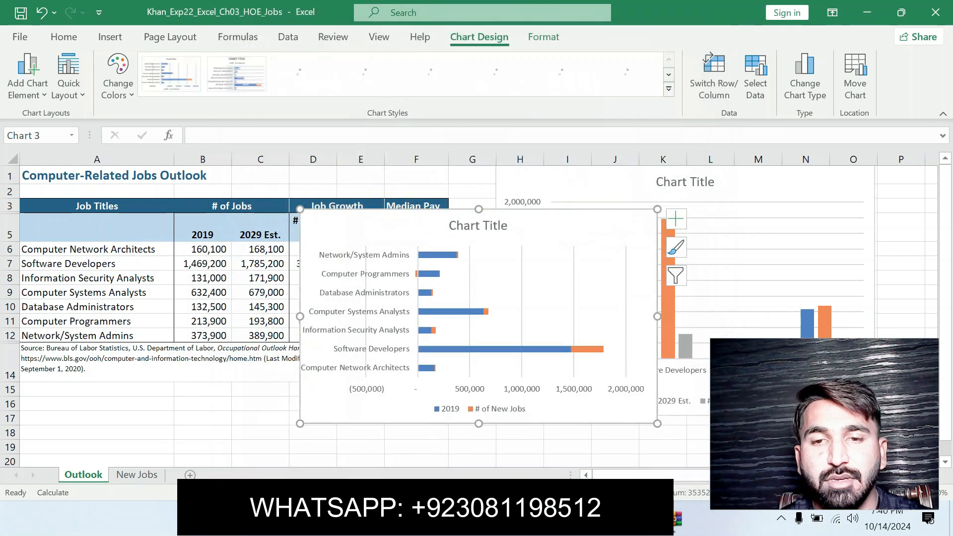
Copy the name Bar Chart from the Word instructions and move the stacked bar chart to a new chart sheet with that name.
key("alt+Tab")
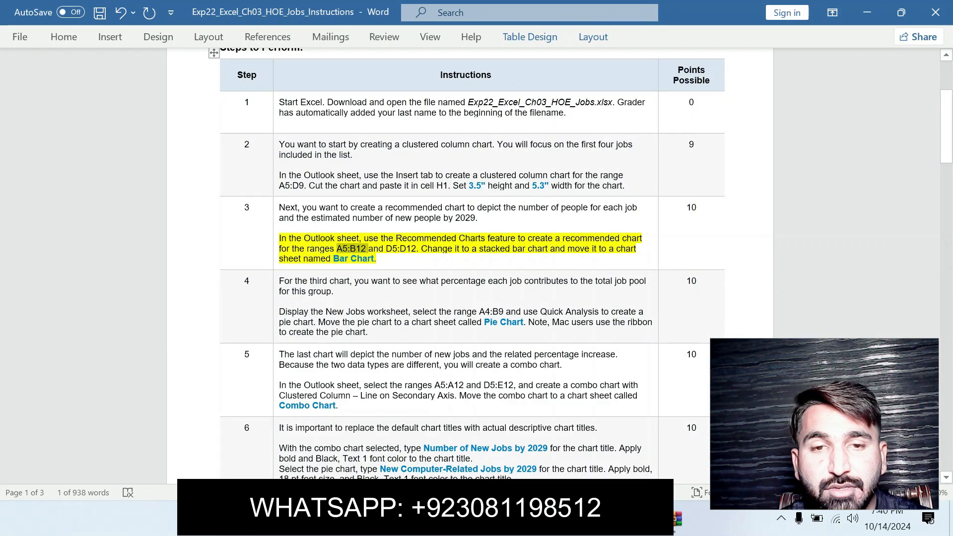
left_click_drag(332, 259, 374, 259)
key("ctrl+c")
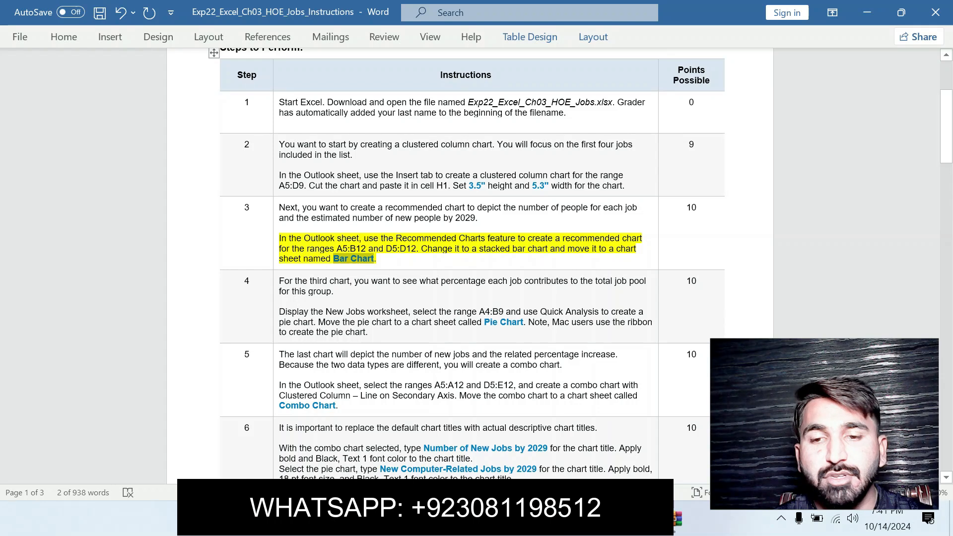
key("alt+Tab")
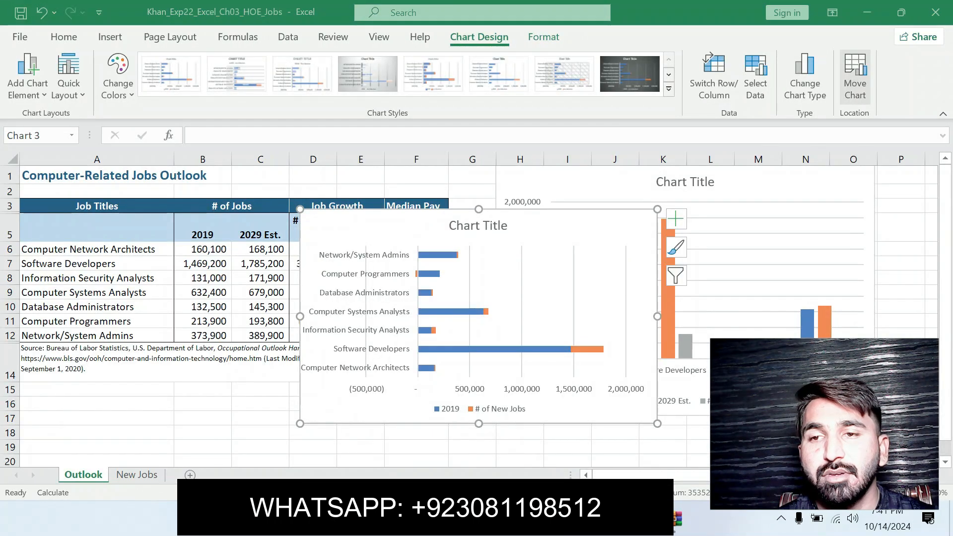
left_click(854, 77)
left_click(143, 222)
key("ctrl+v")
left_click(322, 300)
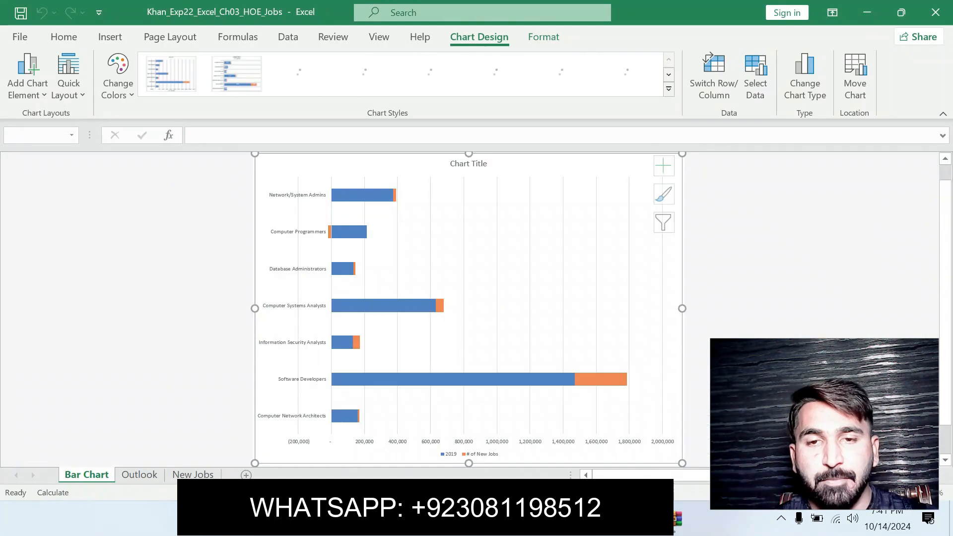
Return to the Word instructions and undo the yellow highlight on step 3.
key("alt+Tab")
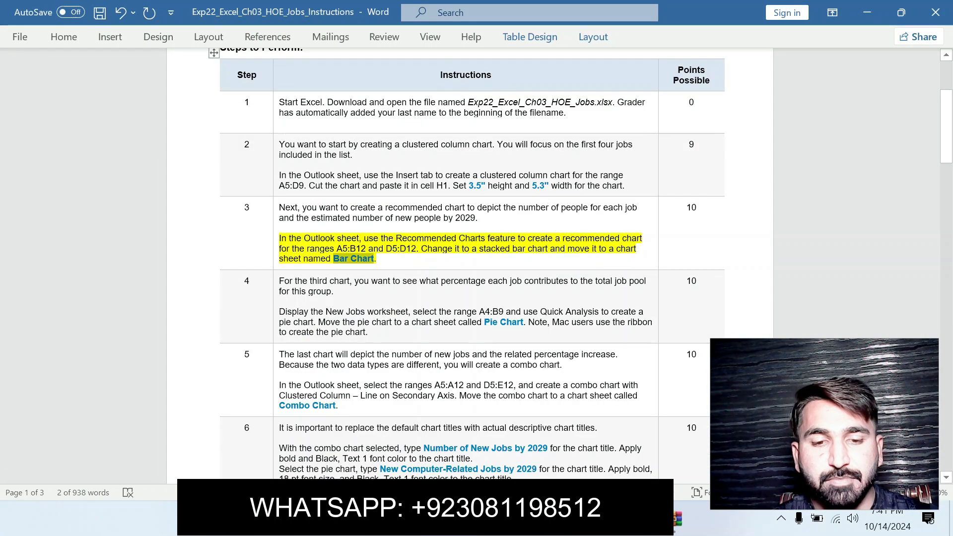
key("ctrl+z")
left_click(689, 102)
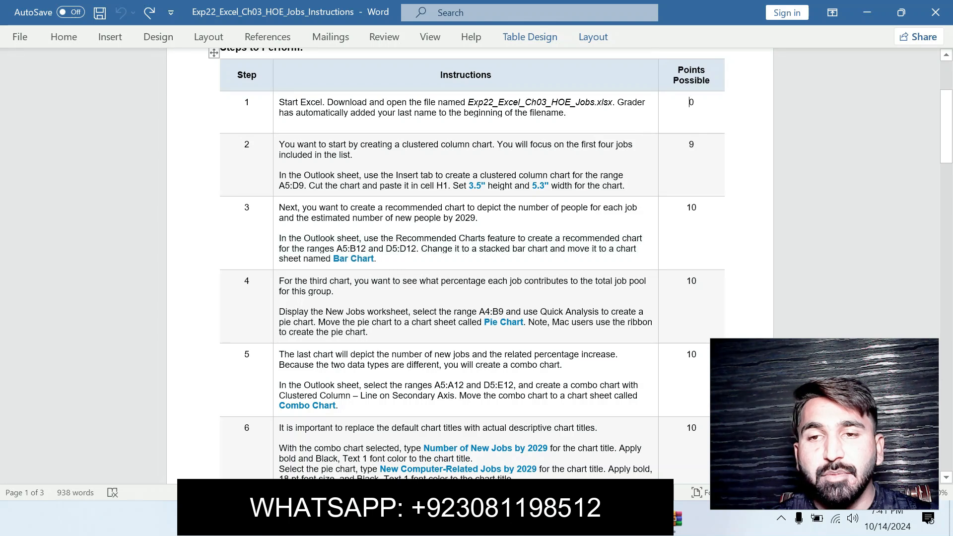
left_click_drag(280, 281, 390, 354)
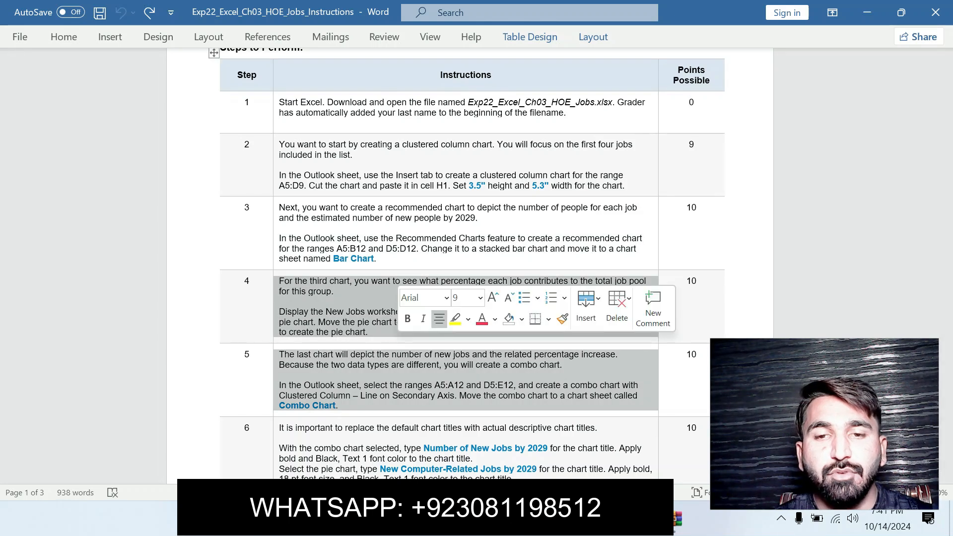
left_click(454, 318)
left_click(449, 217)
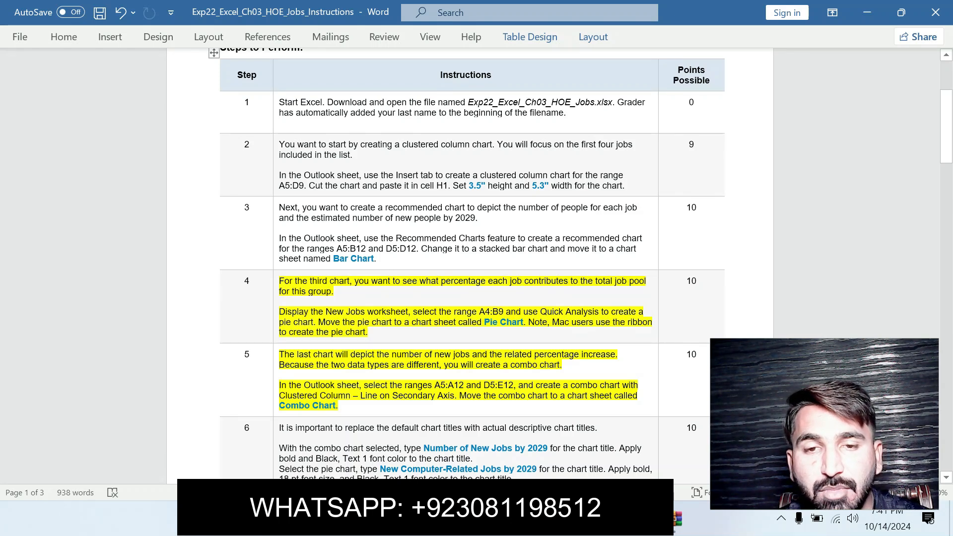
key("ctrl+z")
key("ctrl+z")
Highlight only the action paragraph of step 4, about the pie chart, in yellow.
left_click(340, 321)
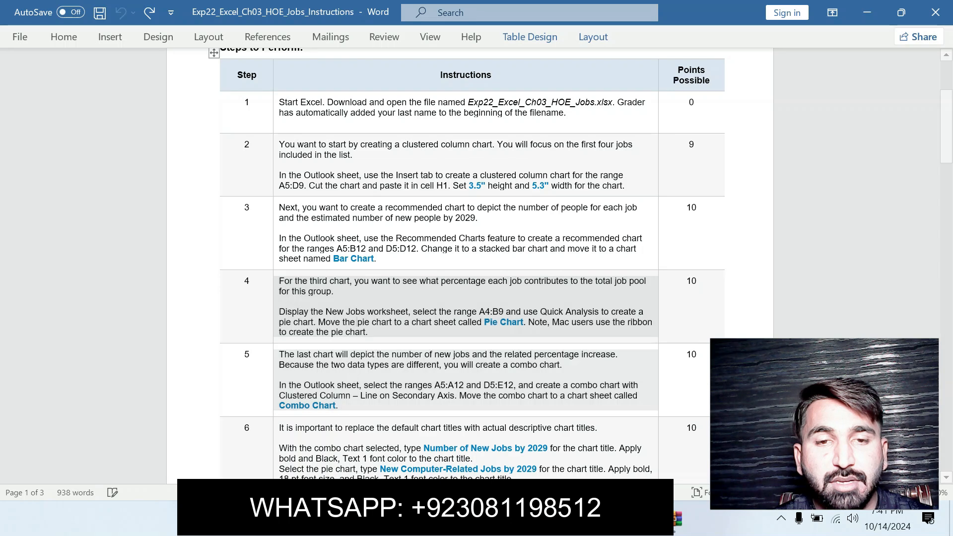
triple_click(340, 322)
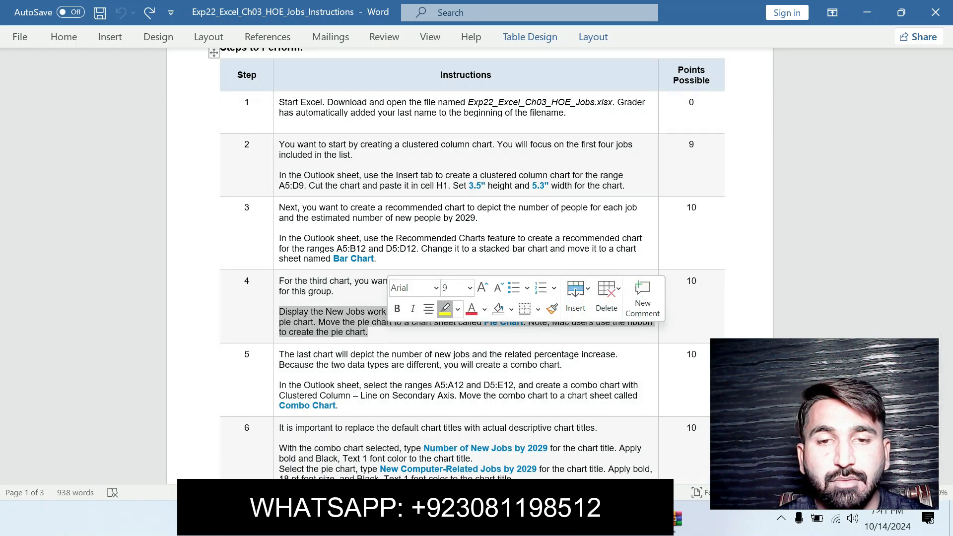
left_click(444, 309)
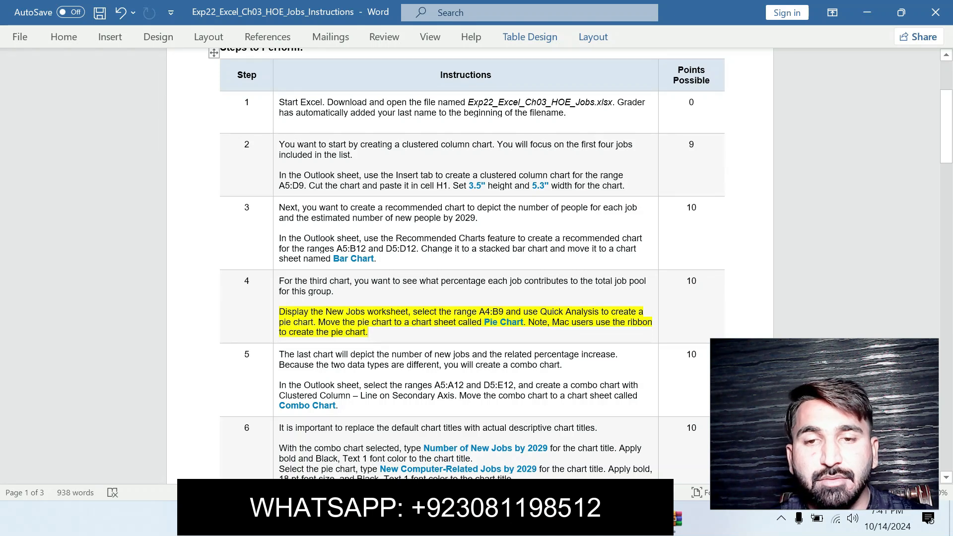
Copy the range reference A4:B9 from step 4 of the Word instructions and select that range on Excel's New Jobs sheet.
left_click_drag(479, 312, 498, 312)
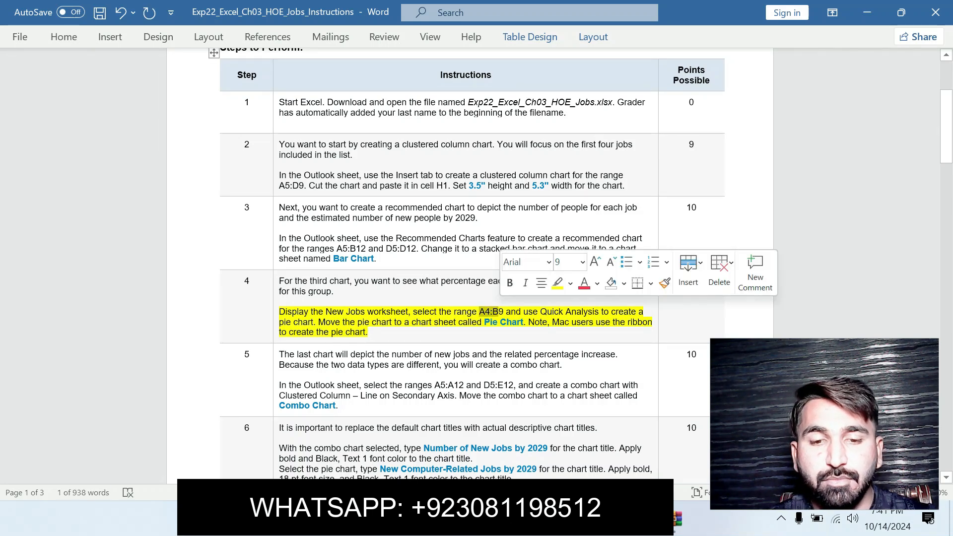
left_click(484, 312)
left_click_drag(484, 312, 503, 312)
key("ctrl+c")
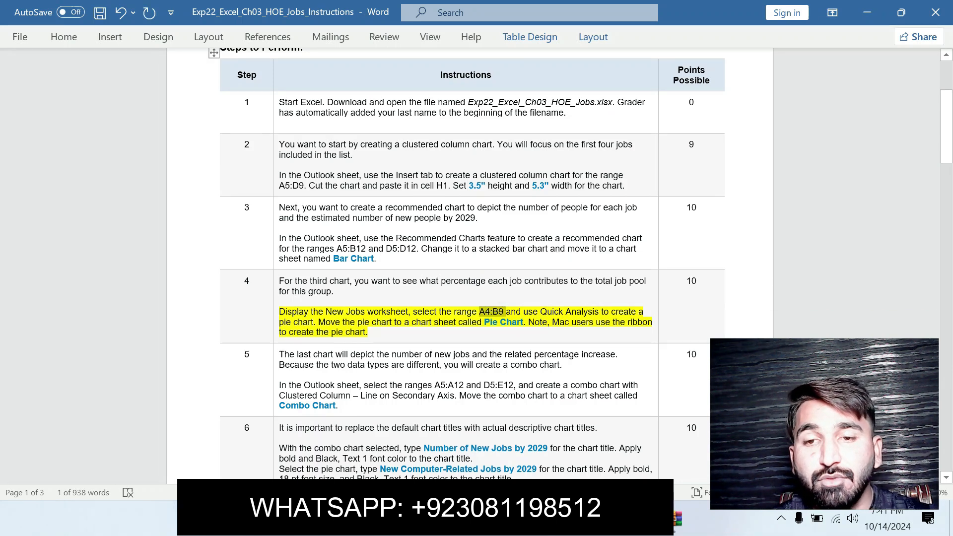
left_click(609, 519)
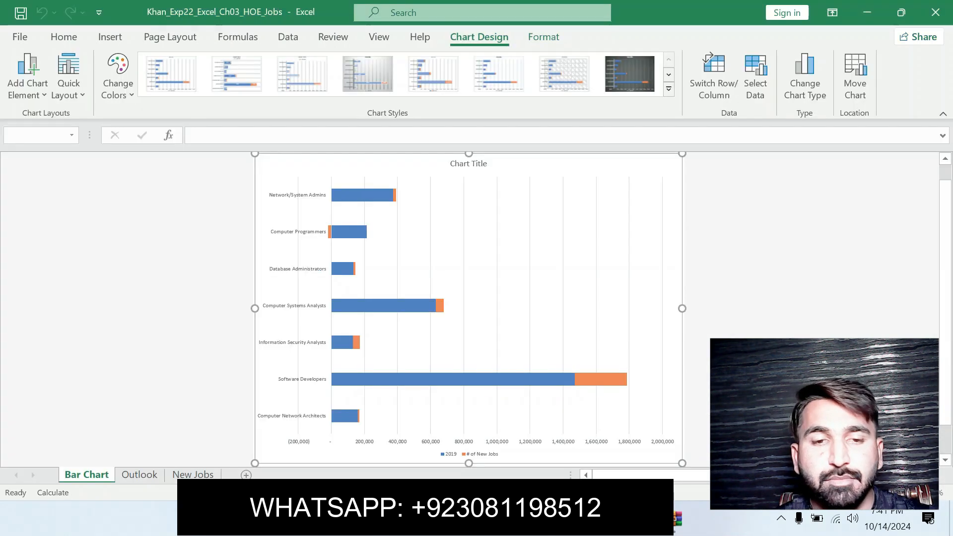
left_click(192, 474)
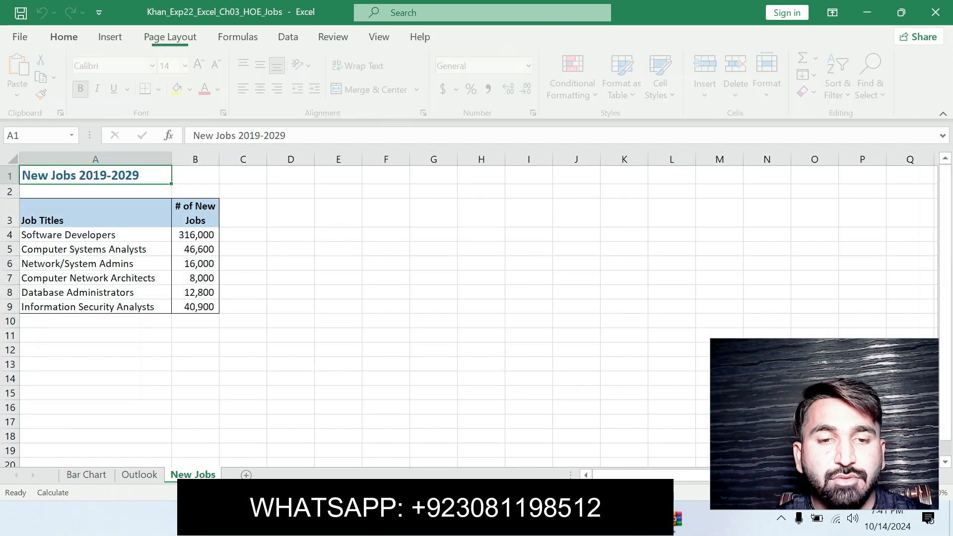
left_click(34, 136)
key("ctrl+v")
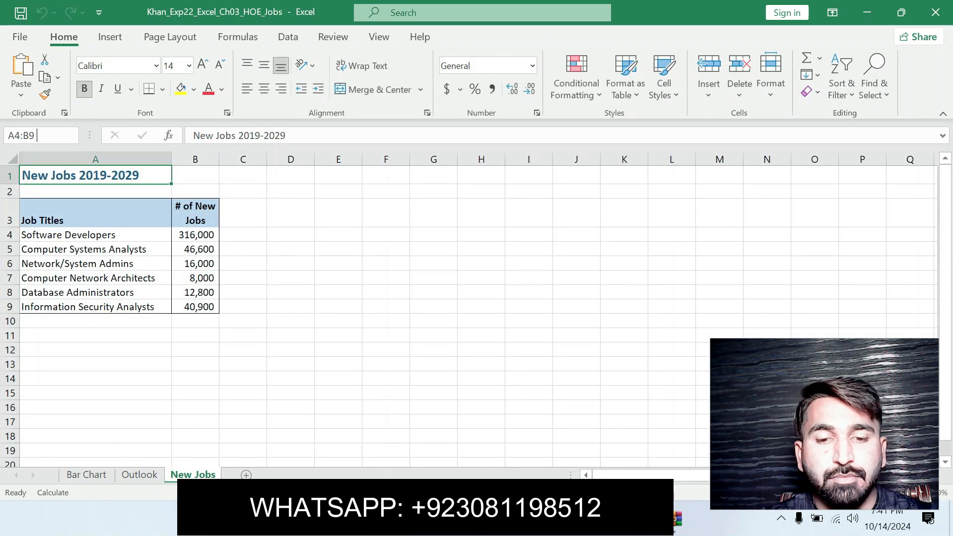
key("Return")
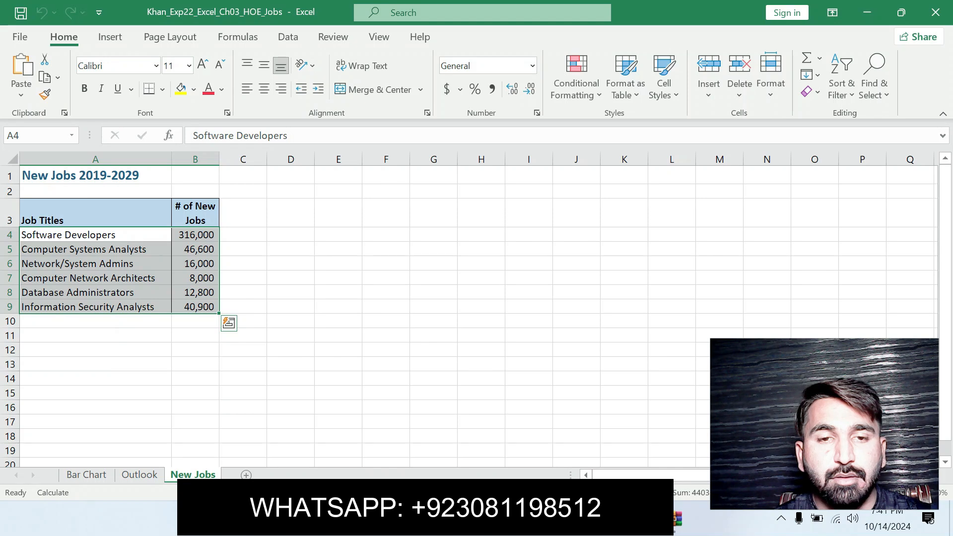
Create a pie chart from the selected New Jobs range with Quick Analysis.
left_click(229, 323)
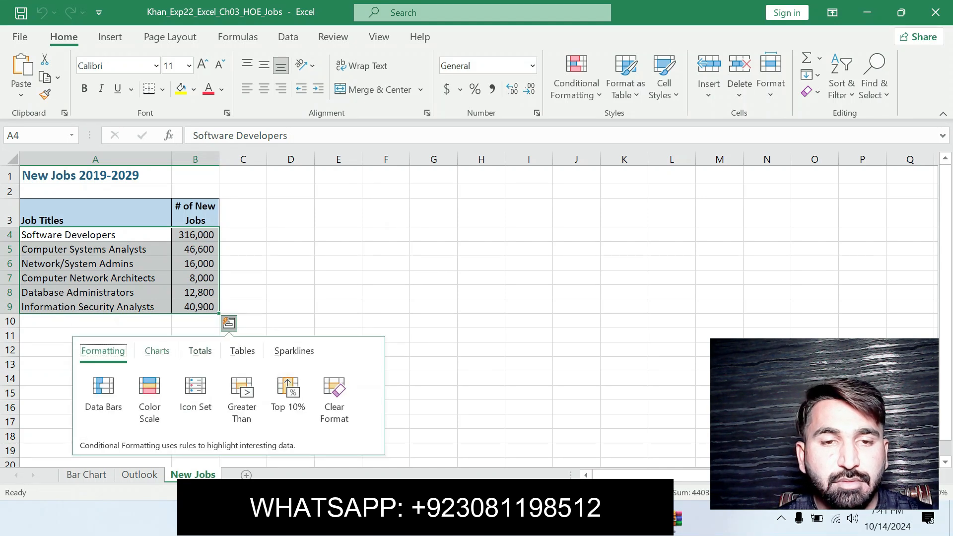
left_click(157, 348)
left_click(196, 394)
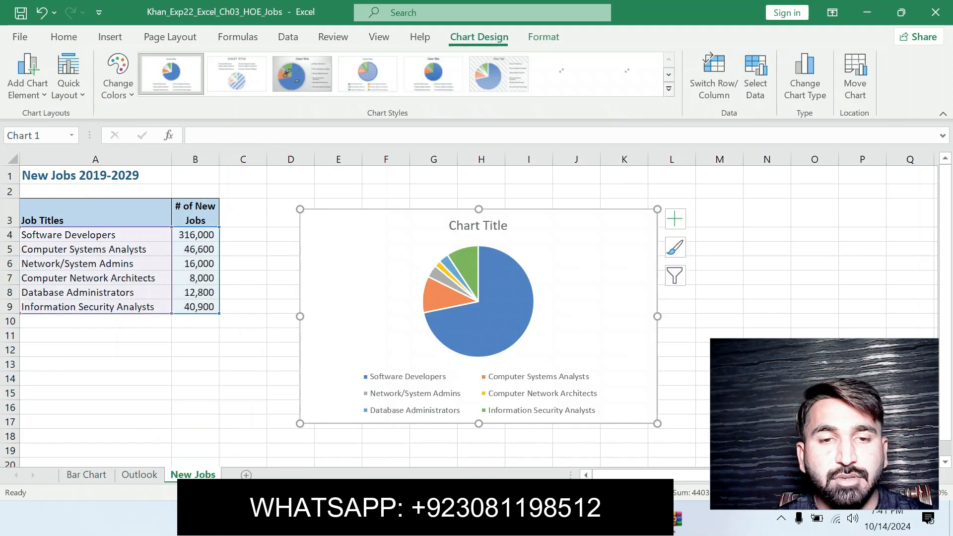
Check the sheet name in step 4 of the Word instructions and move Excel's pie chart to a new chart sheet named Pie Chart.
key("alt+Tab")
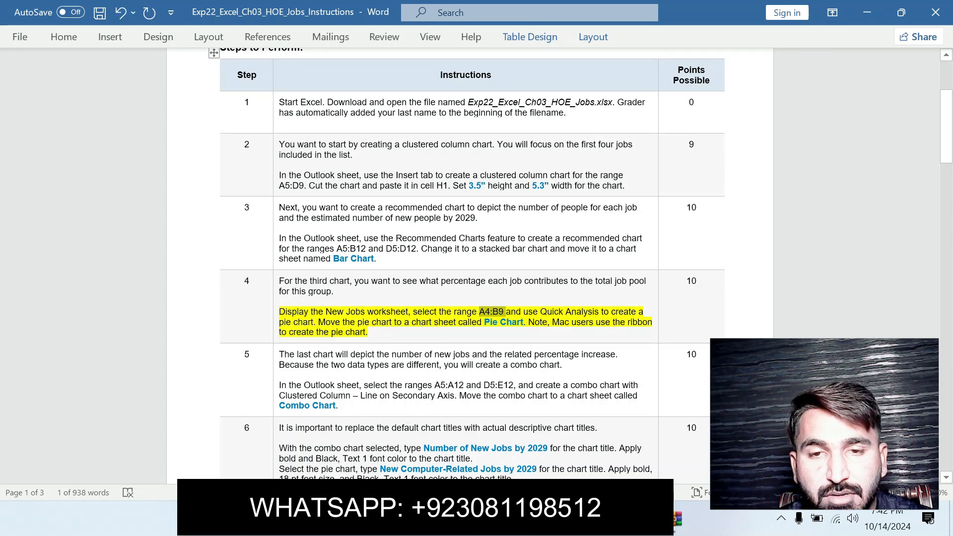
key("alt+Tab")
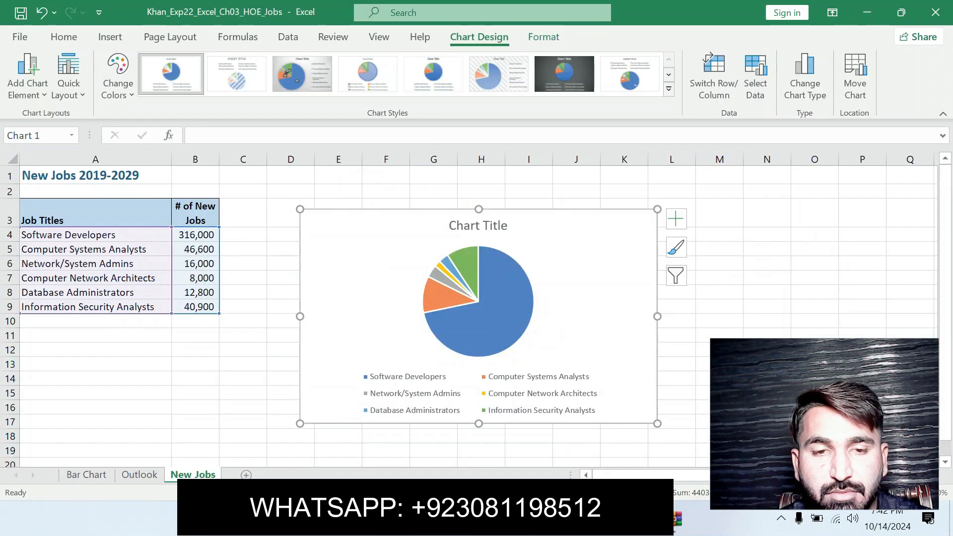
key("alt+Tab")
left_click_drag(484, 322, 523, 322)
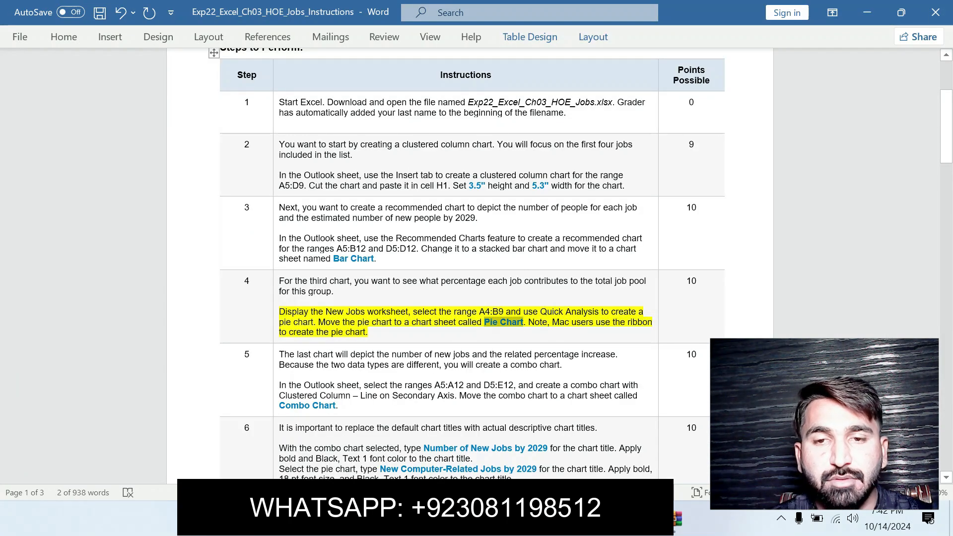
key("alt+Tab")
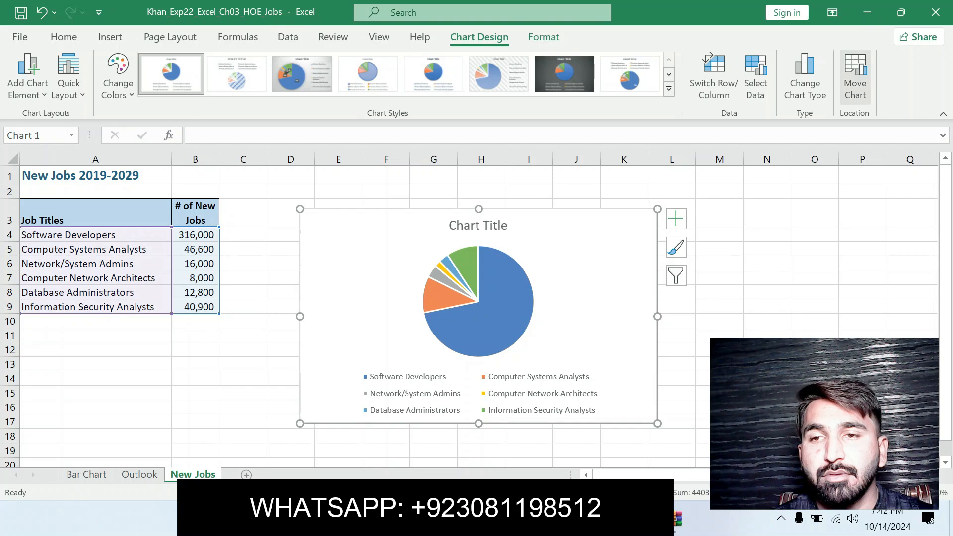
left_click(855, 80)
key("alt+s")
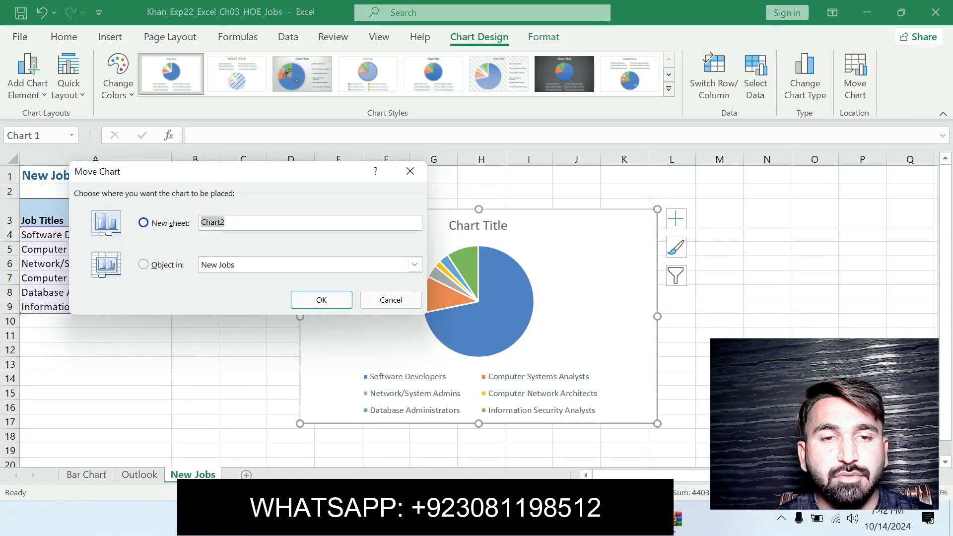
type("Pie Chart")
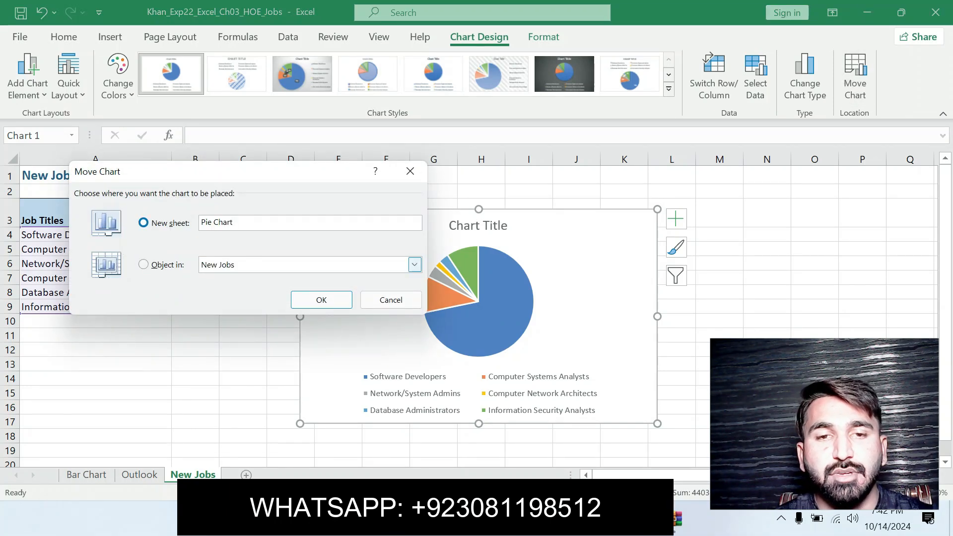
left_click(321, 300)
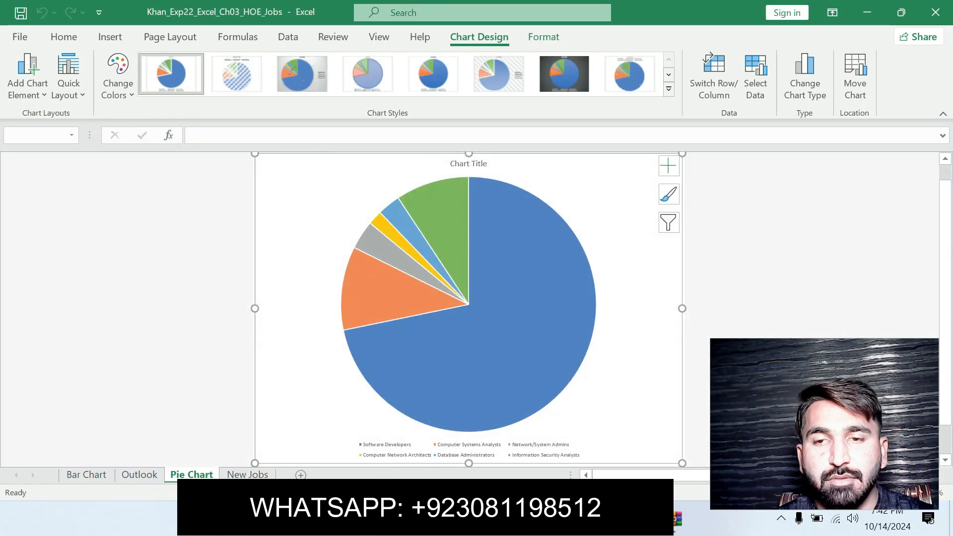
Return to the Word instructions, undo the yellow highlight on step 4 and highlight step 5's combo chart paragraph in yellow.
key("alt+Tab")
key("ctrl+z")
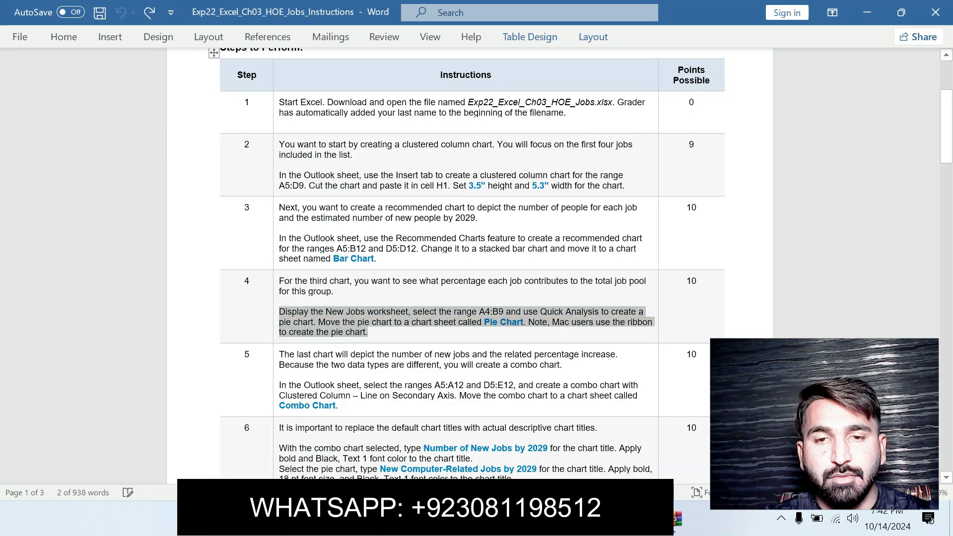
double_click(524, 364)
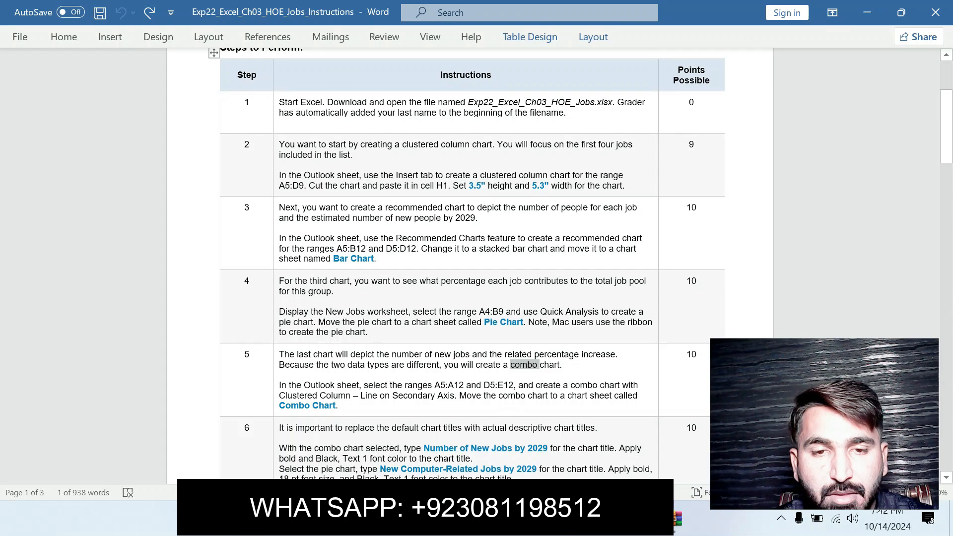
triple_click(347, 396)
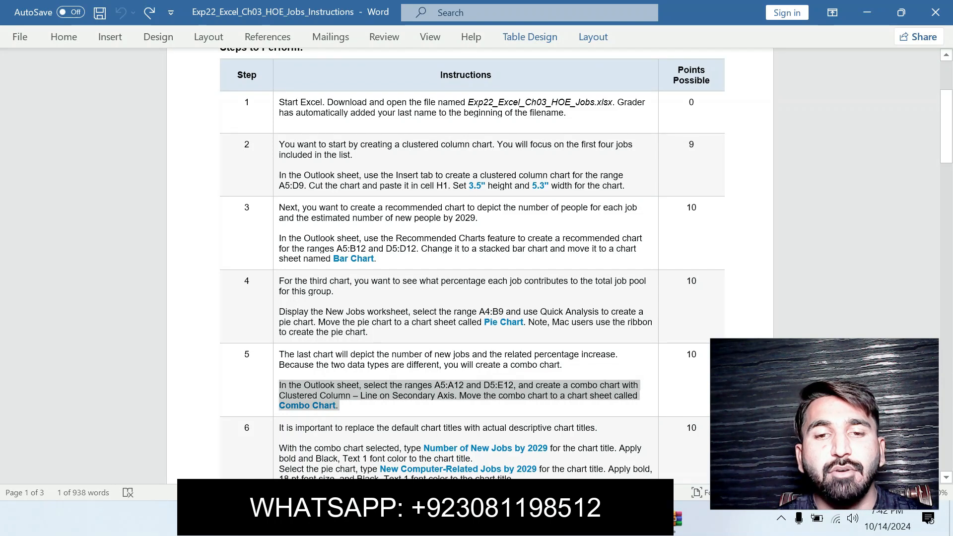
left_click(410, 380)
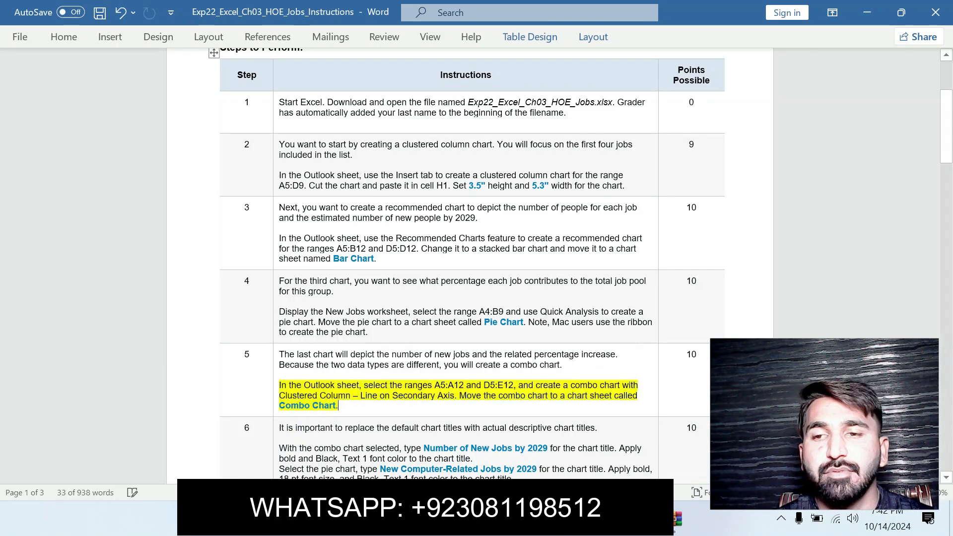
Following step 5 of the Word instructions, select the ranges A5:A12 and D5:E12 together on Excel's Outlook sheet, copying the first reference from Word.
left_click_drag(946, 135, 946, 158)
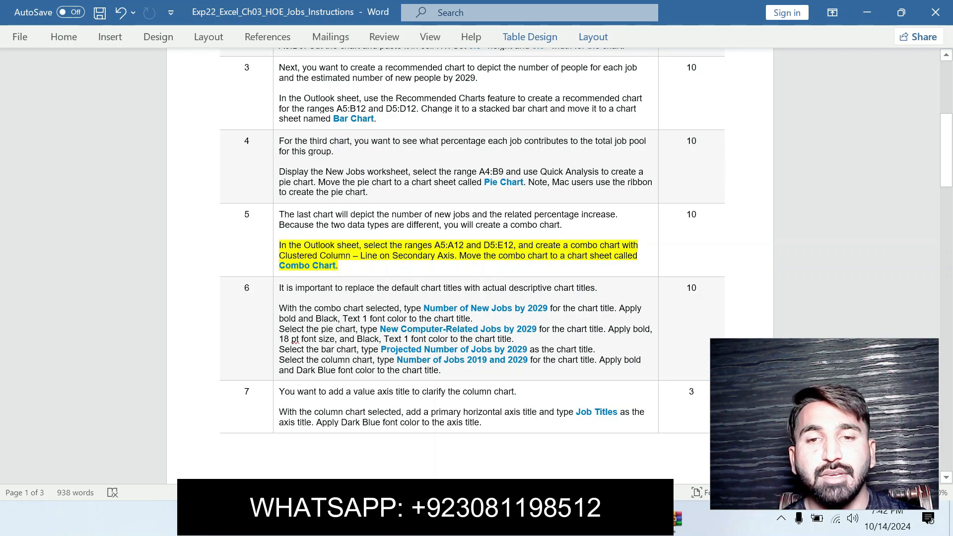
left_click_drag(434, 245, 462, 245)
key("ctrl+c")
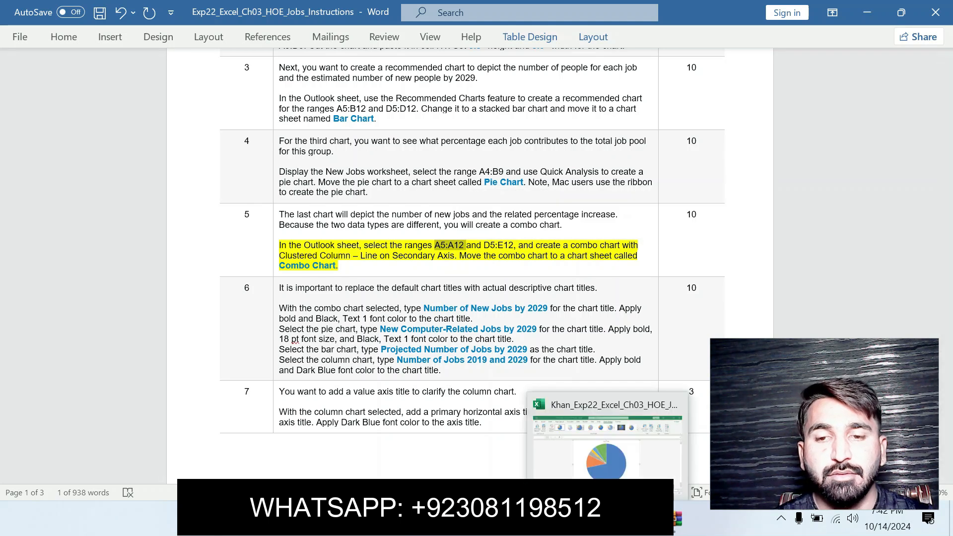
left_click(609, 518)
left_click(139, 475)
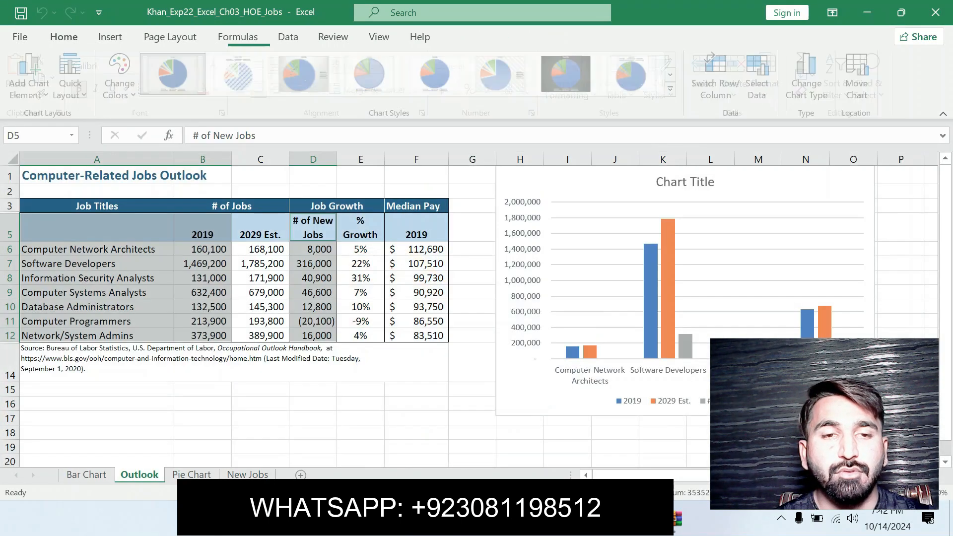
left_click(35, 136)
key("ctrl+v")
key("Return")
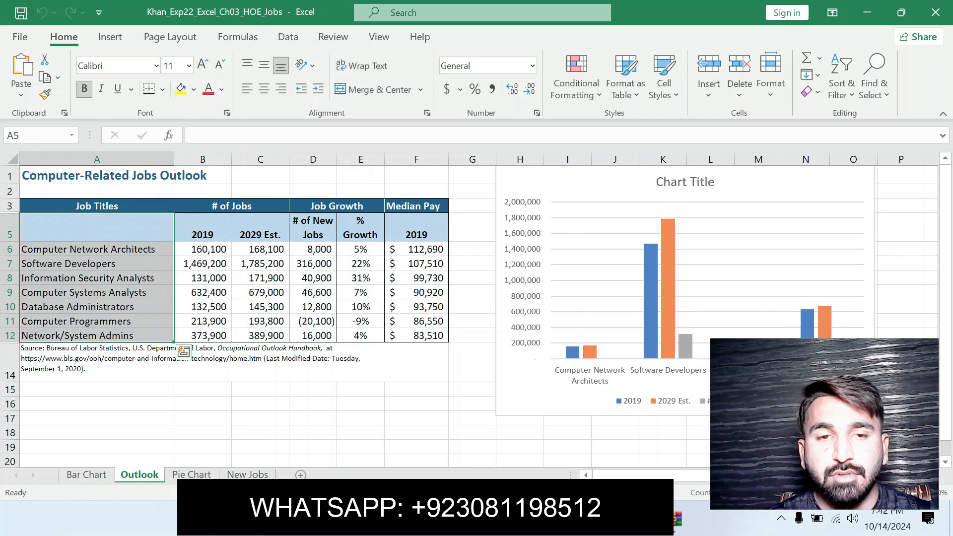
key("alt+Tab")
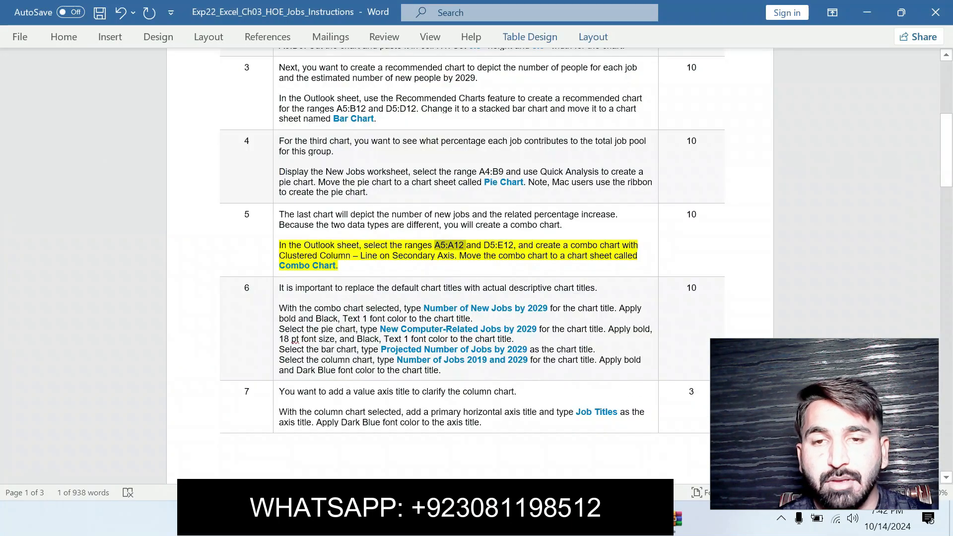
key("alt+Tab")
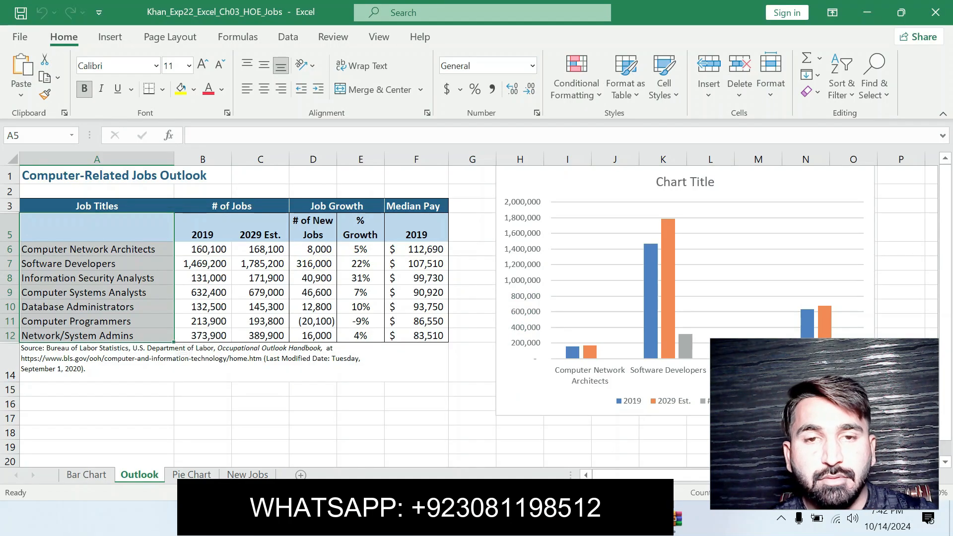
left_click_drag(312, 228, 360, 335)
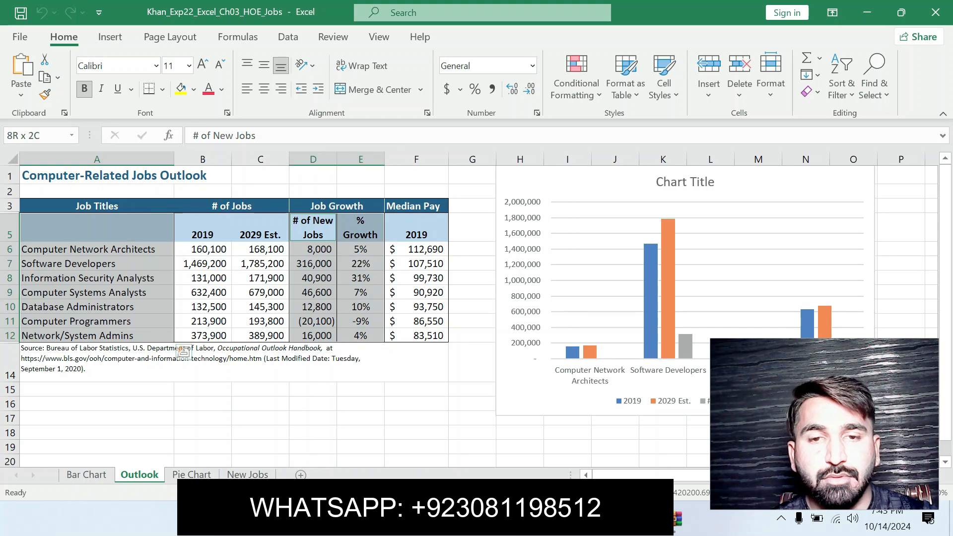
Recheck step 5 in Word and insert a Clustered Column - Line on Secondary Axis combo chart from the selected Outlook ranges in Excel.
key("alt+Tab")
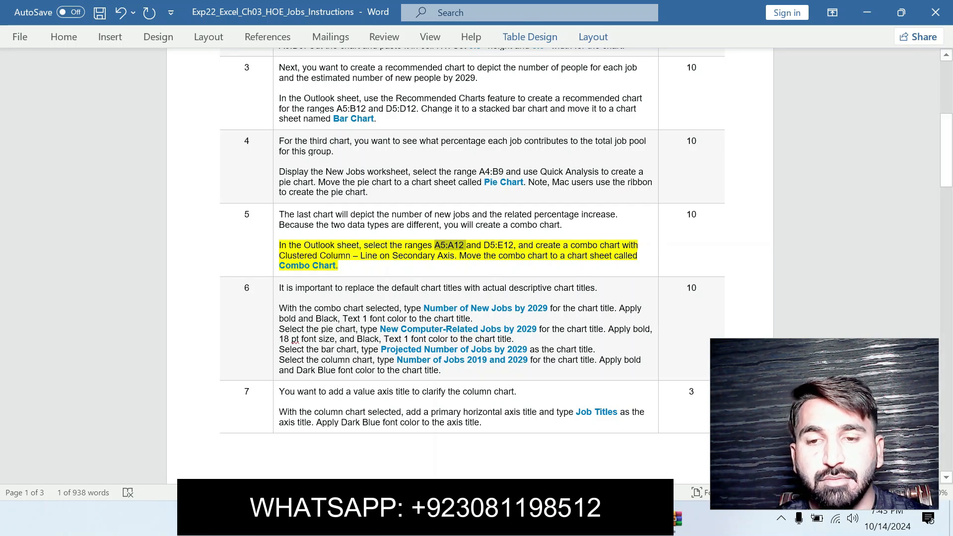
key("alt+Tab")
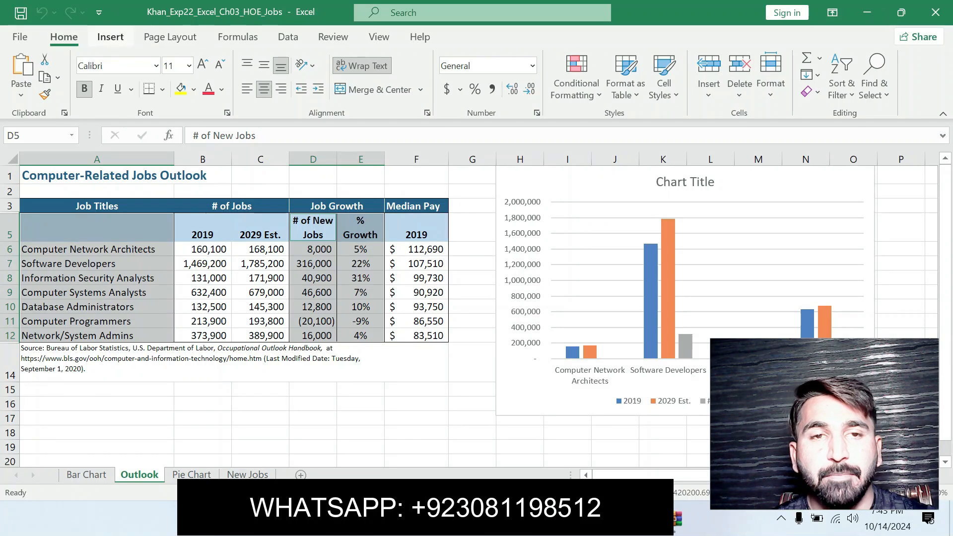
left_click(110, 36)
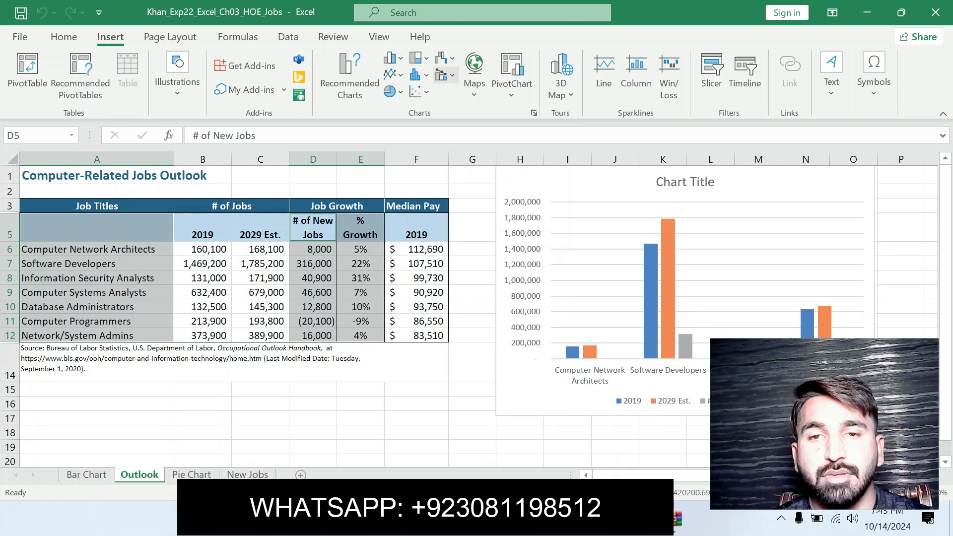
left_click(445, 75)
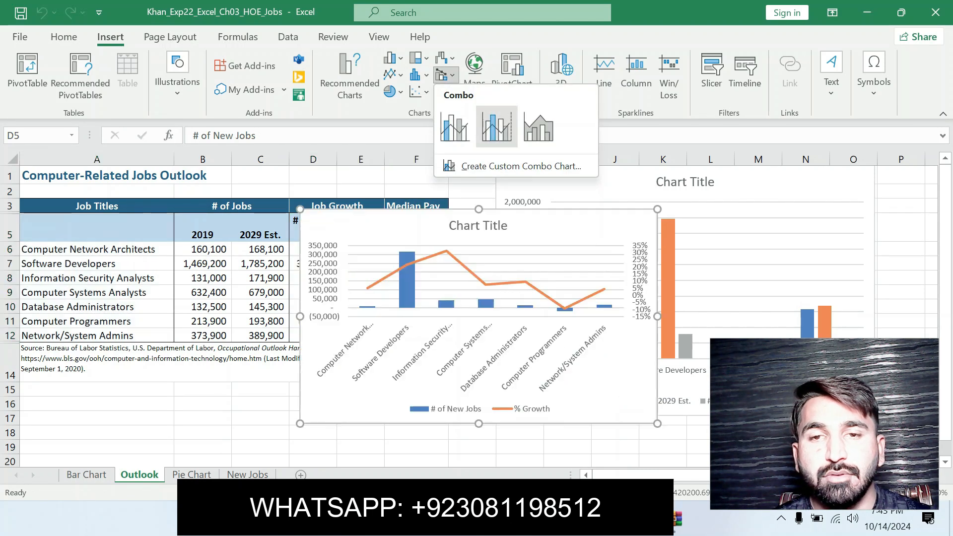
left_click(496, 127)
Copy the name Combo Chart from the Word instructions and move Excel's combo chart to a new chart sheet with that name.
key("alt+Tab")
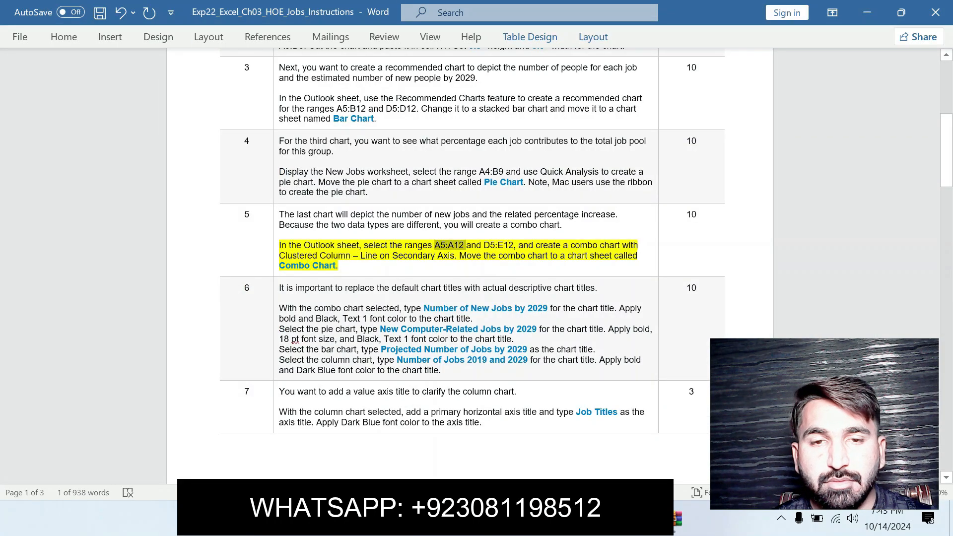
left_click_drag(278, 266, 336, 266)
key("ctrl+c")
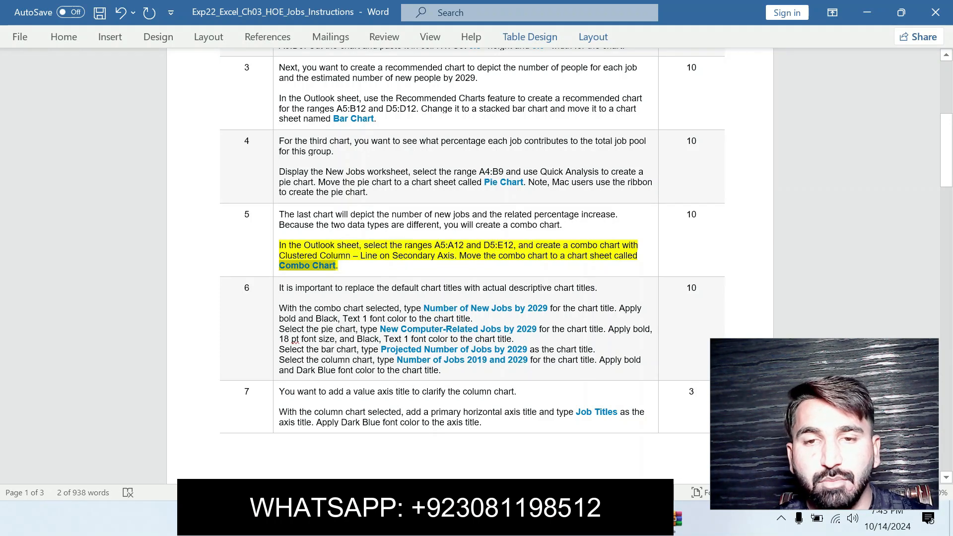
key("alt+Tab")
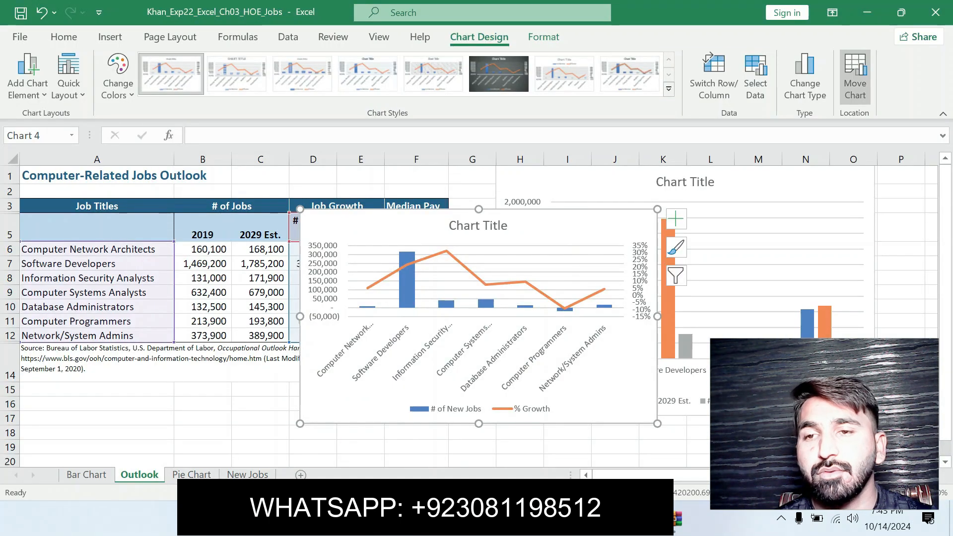
left_click(854, 79)
left_click(149, 222)
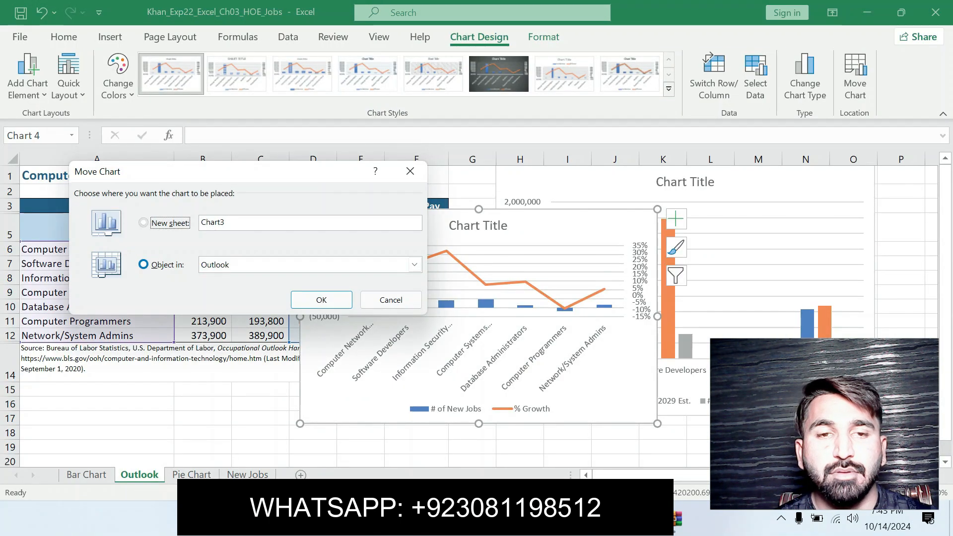
key("ctrl+v")
left_click(322, 300)
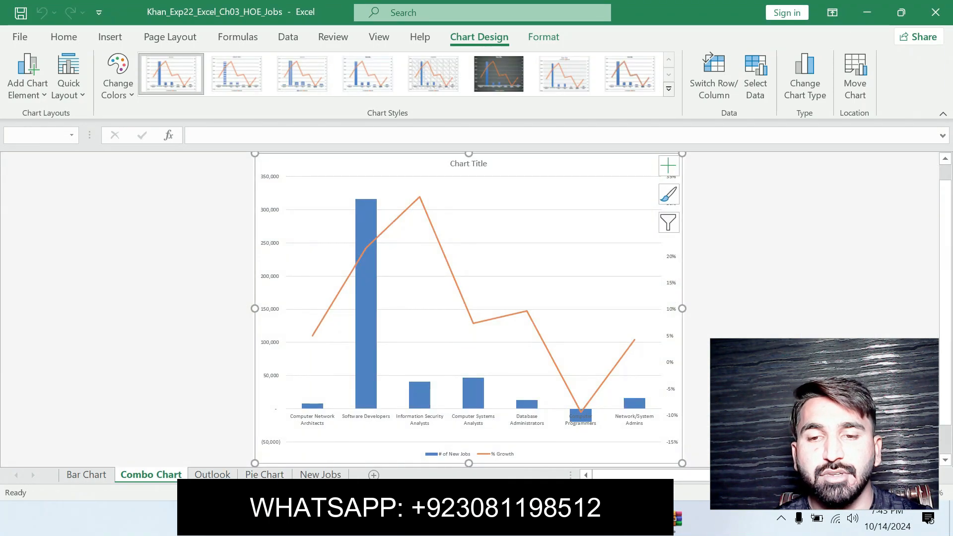
Switch to the Word instructions and undo the yellow highlight on step 5's combo chart paragraph.
mouse_move(575, 521)
left_click(575, 442)
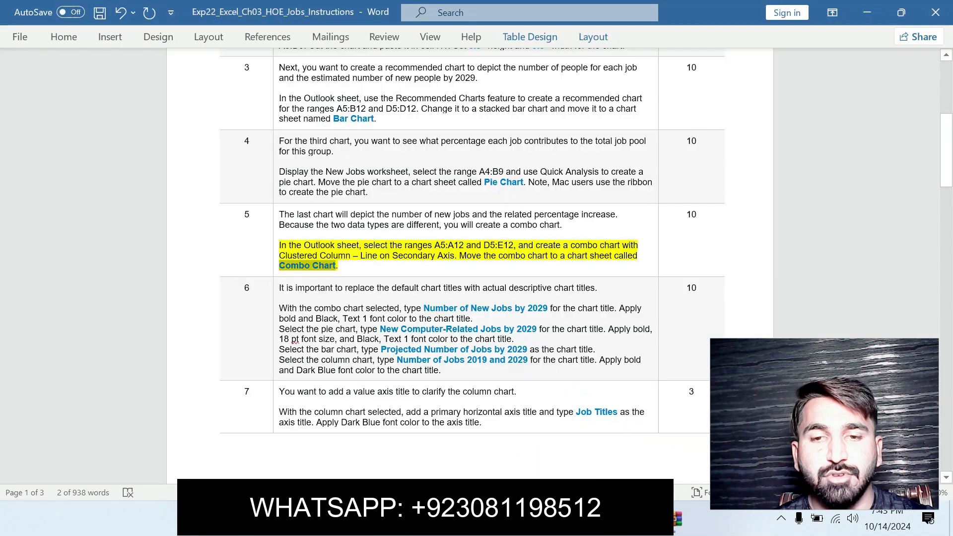
key("ctrl+z")
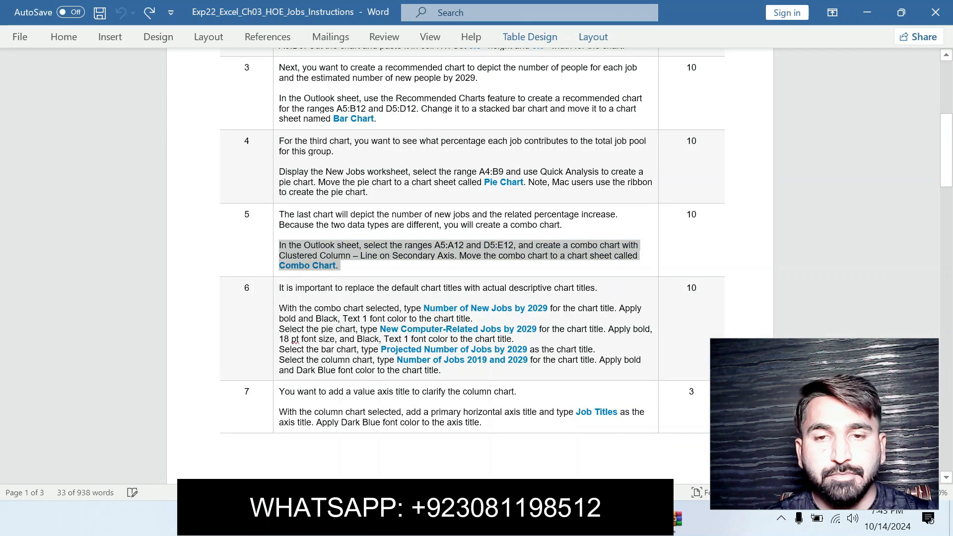
key("ctrl+z")
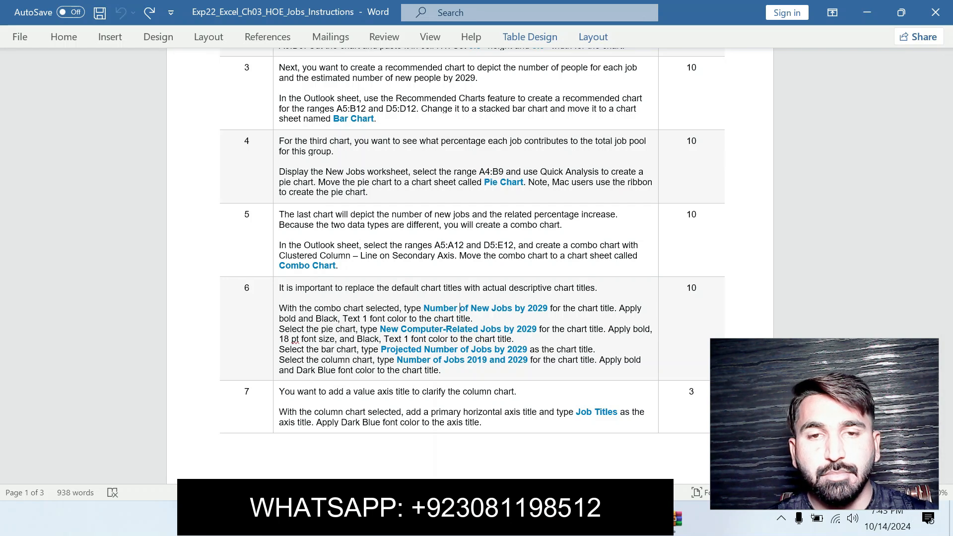
type("]]")
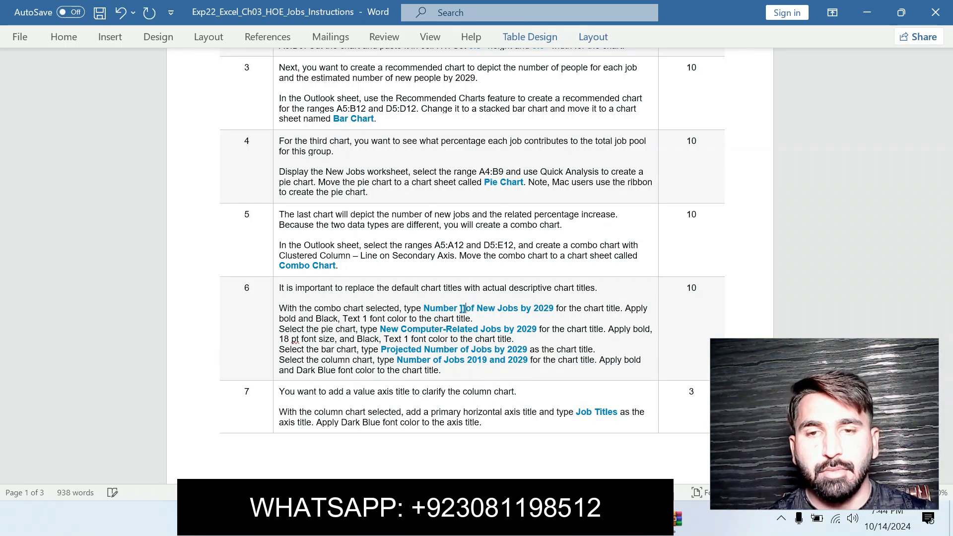
key("ctrl+z")
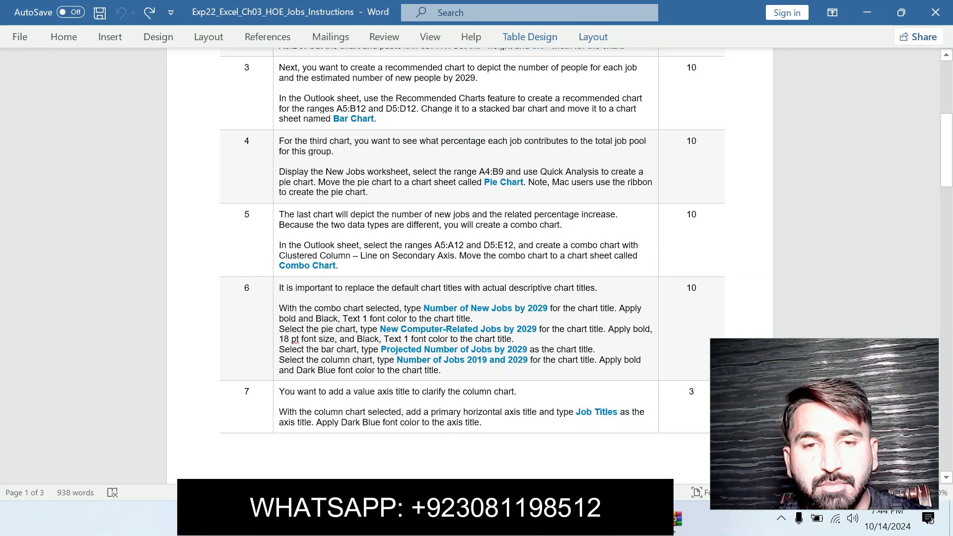
left_click_drag(278, 308, 443, 371)
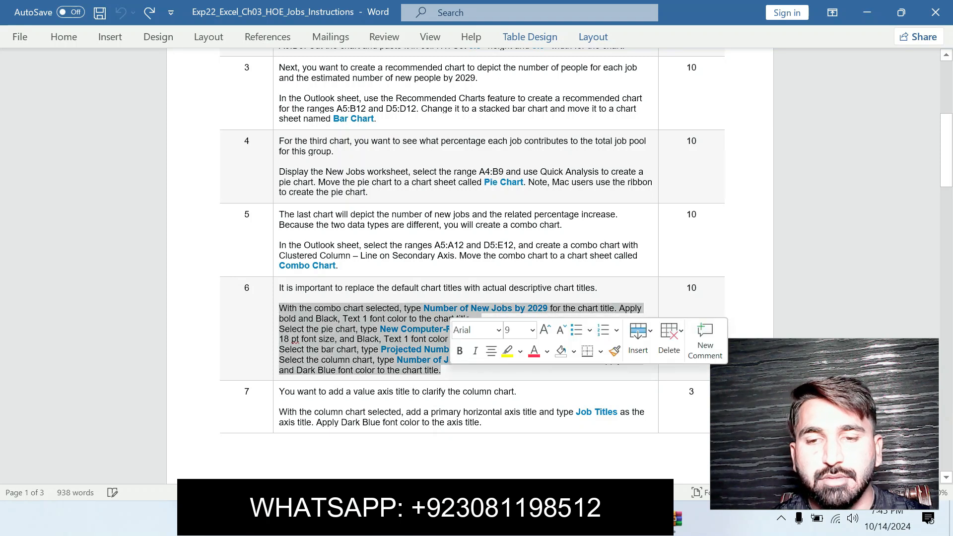
key("ctrl+x")
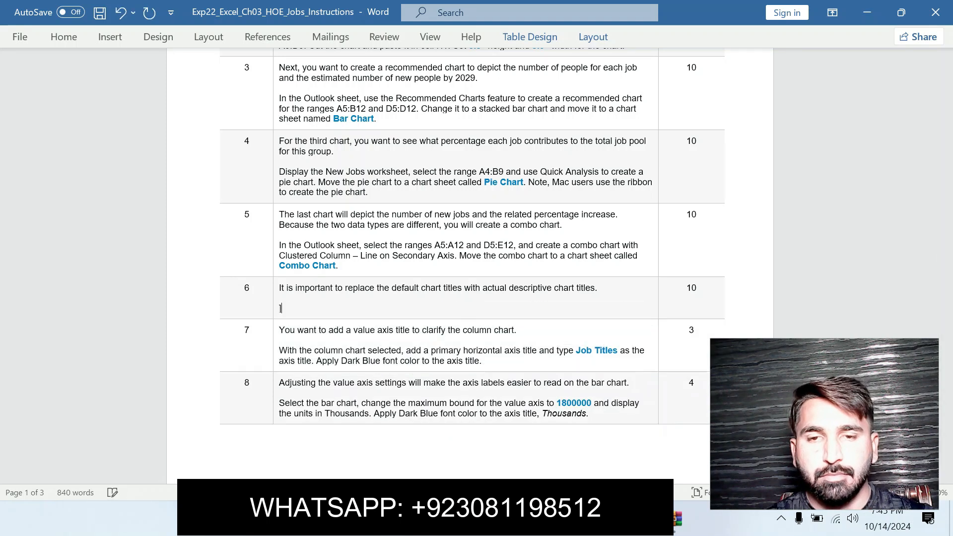
key("ctrl+z")
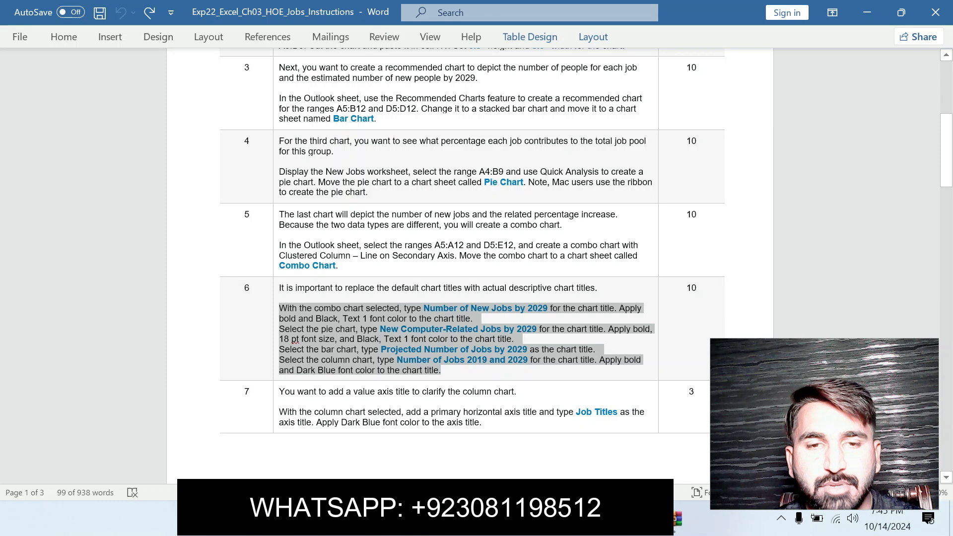
Highlight step 6's chart title instructions in yellow, from the combo chart line into the column chart line.
left_click(323, 319)
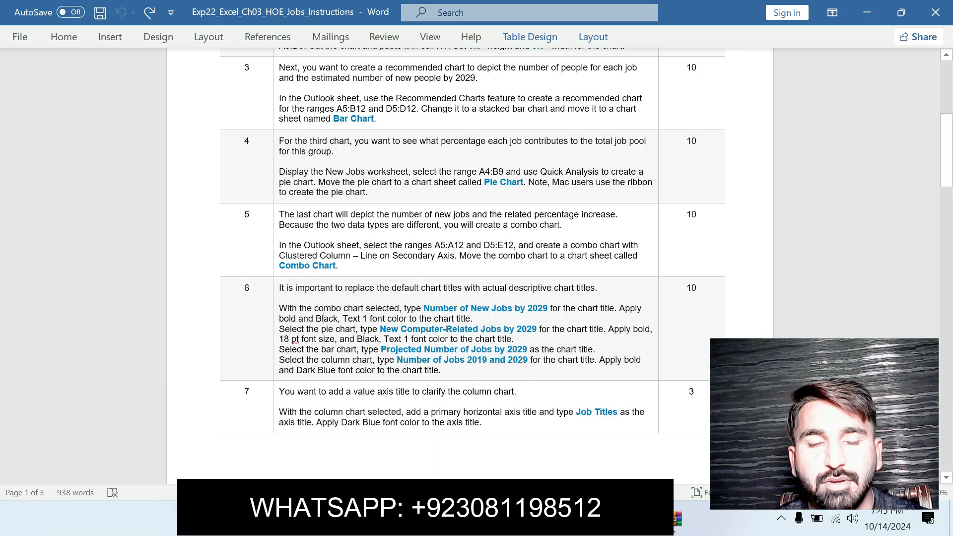
left_click_drag(279, 308, 507, 359)
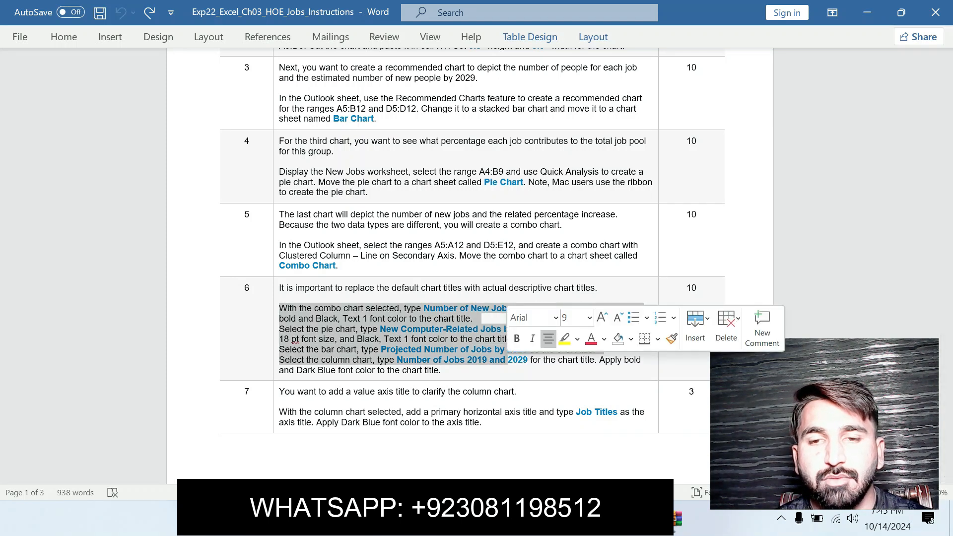
left_click(564, 339)
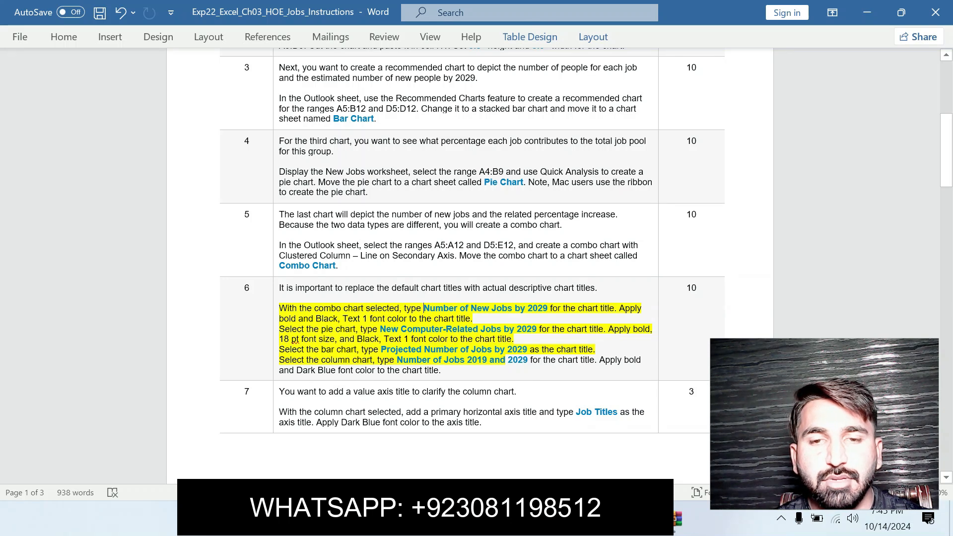
Copy Number of New Jobs by 2029 from the Word instructions and make it the title of Excel's combo chart.
left_click_drag(423, 308, 549, 308)
key("ctrl+c")
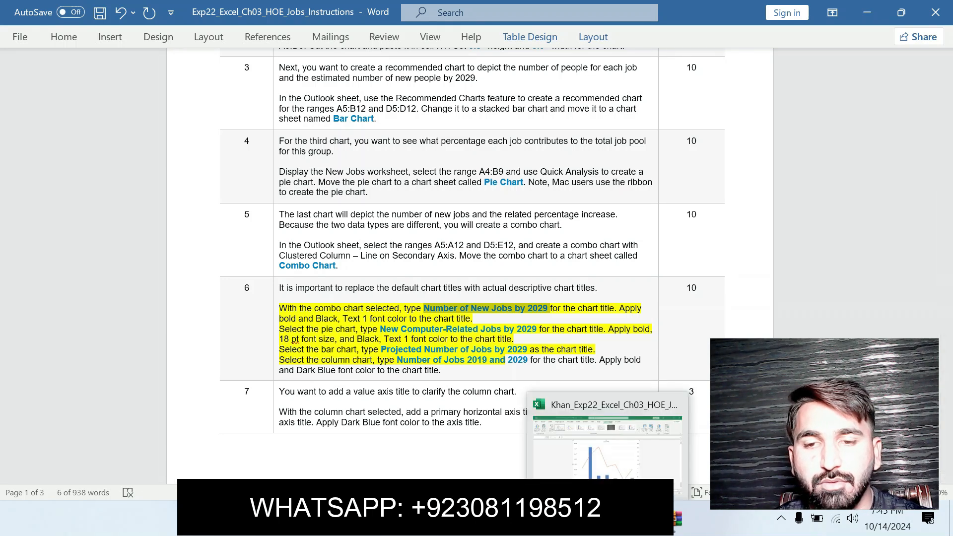
key("alt+Tab")
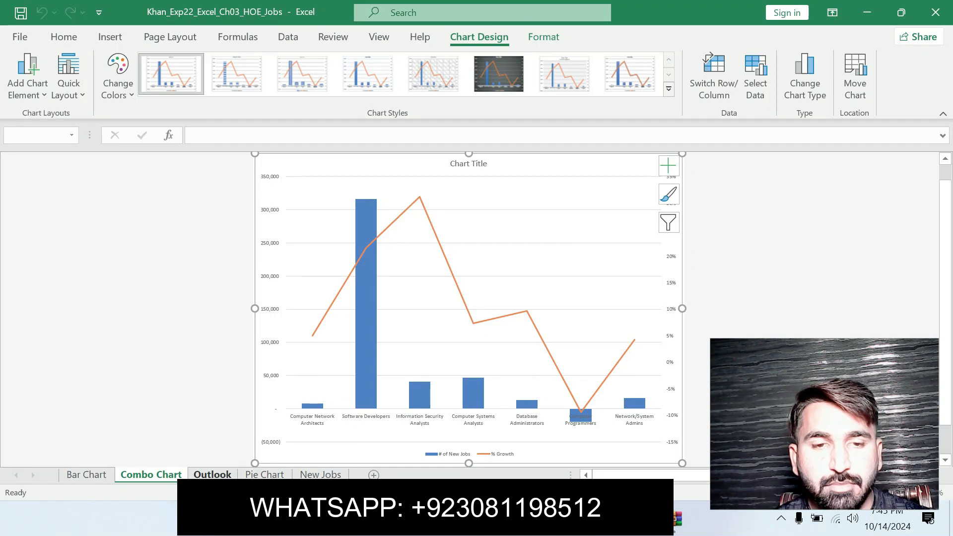
left_click(469, 164)
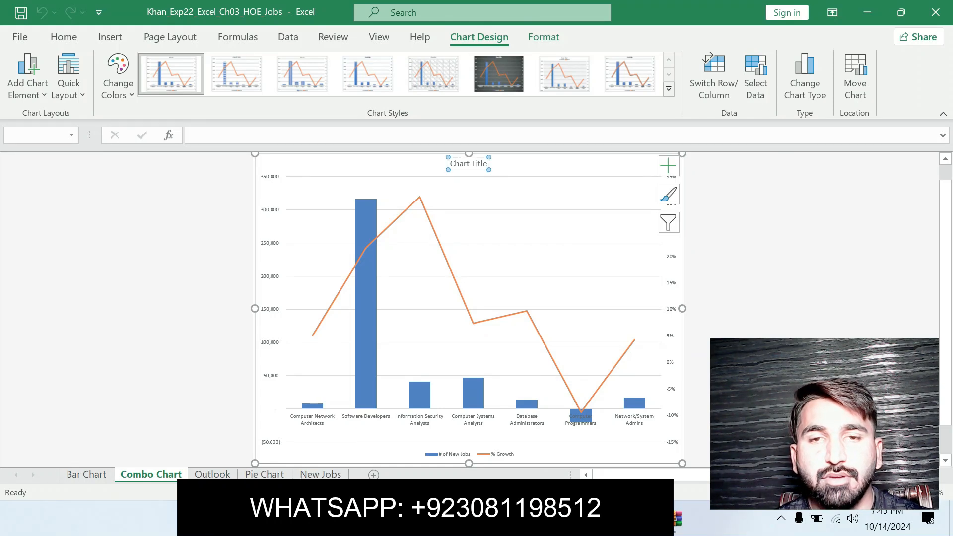
key("ctrl+v")
key("Return")
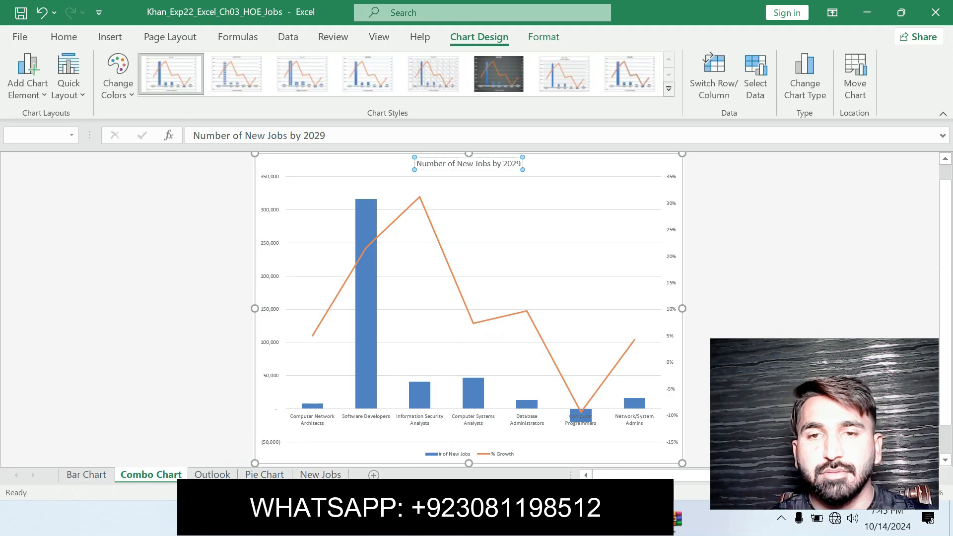
Recheck step 6 in Word and apply bold and the Black, Text 1 font color to the combo chart title in Excel.
key("alt+Tab")
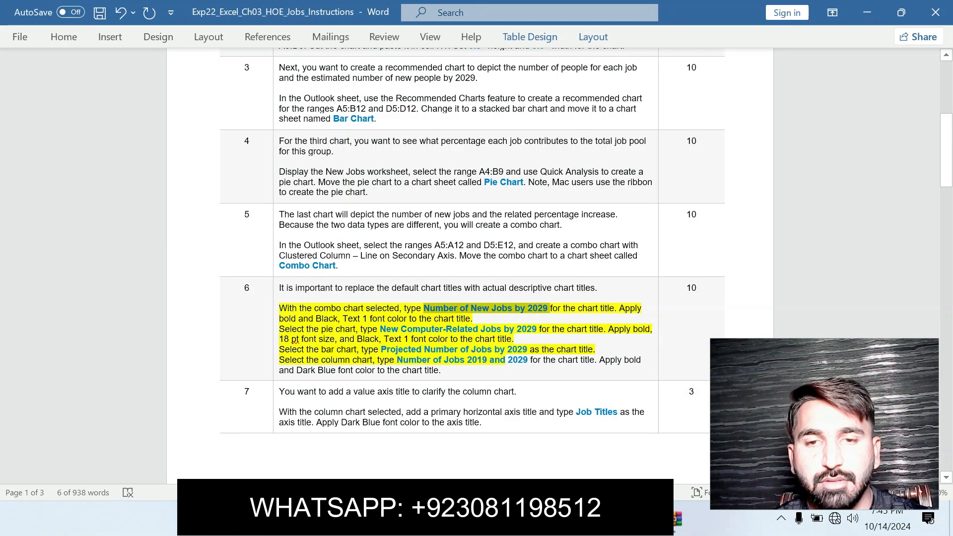
left_click(460, 350)
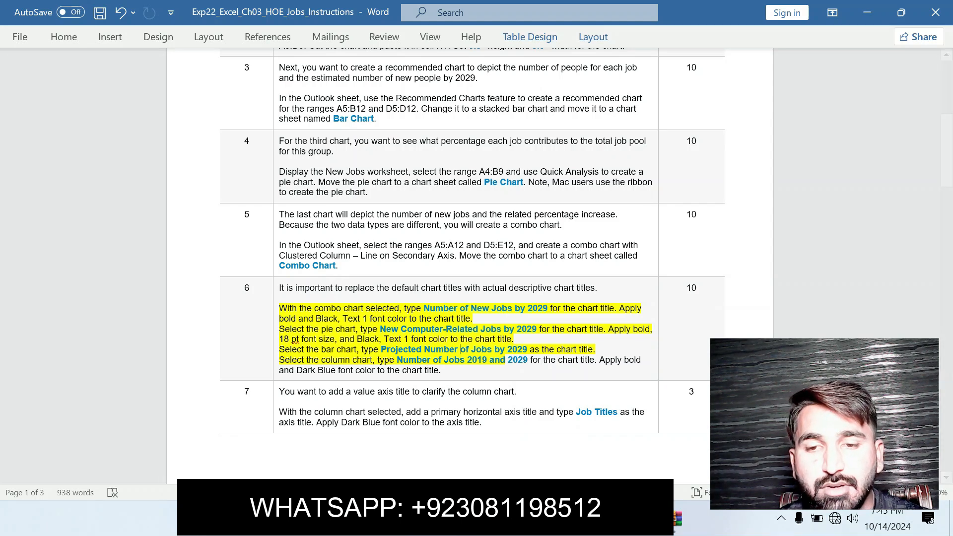
key("alt+Tab")
left_click(64, 36)
left_click(84, 88)
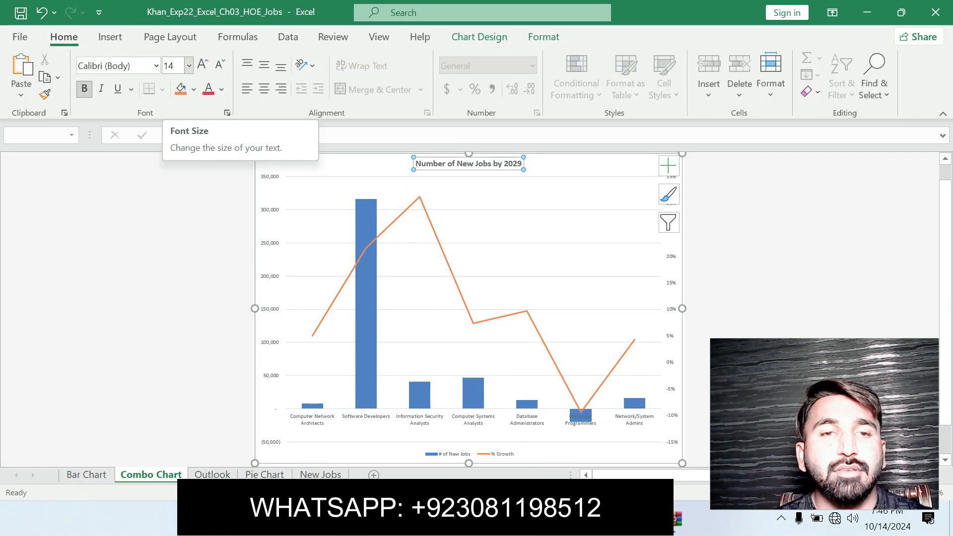
left_click(189, 65)
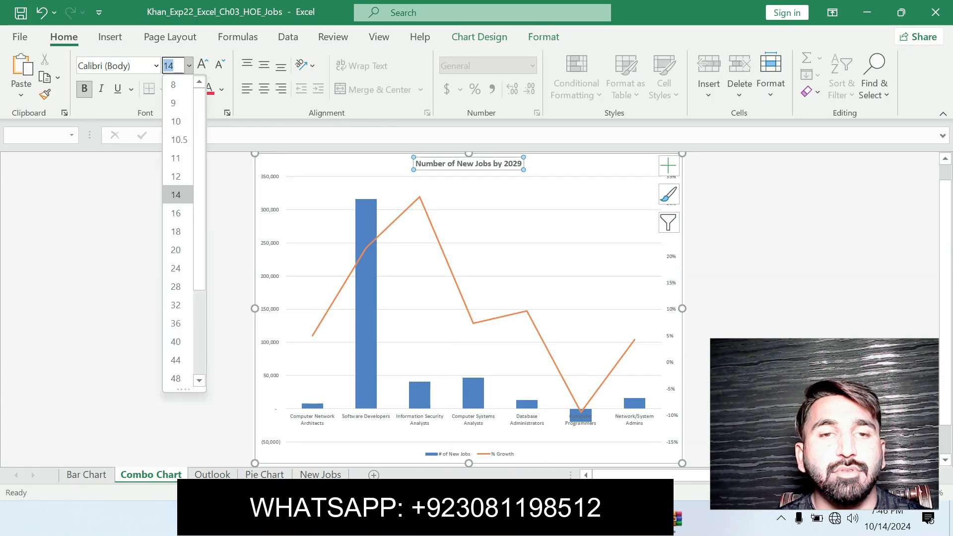
key("alt+Tab")
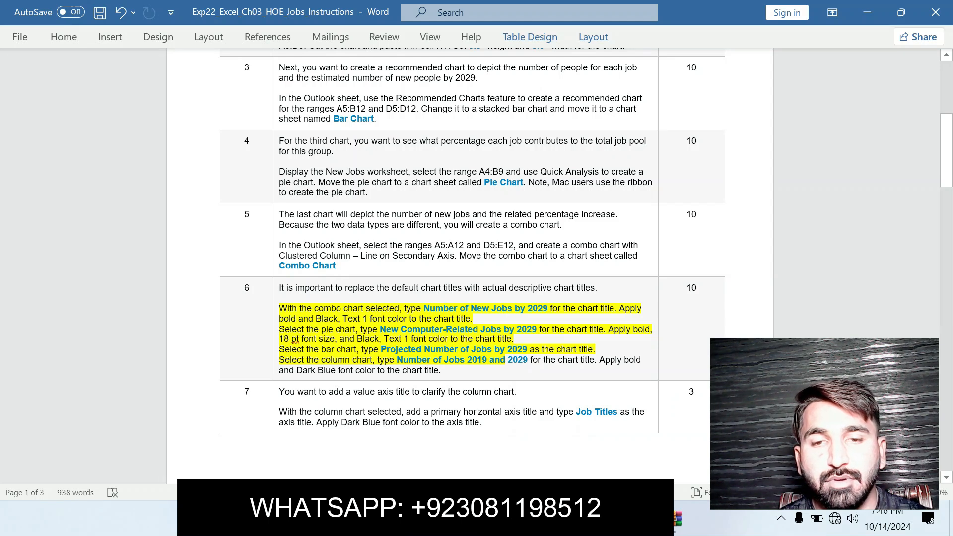
key("alt+Tab")
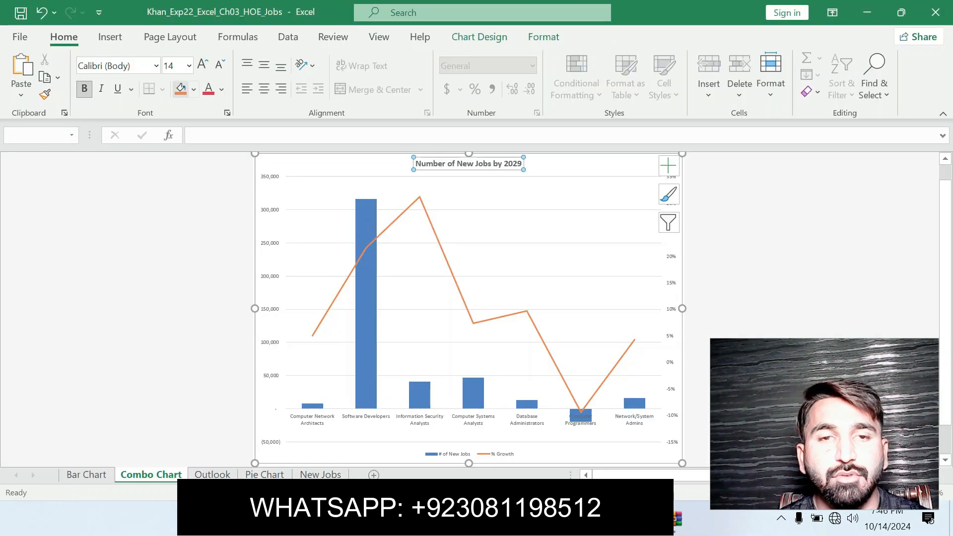
left_click(221, 90)
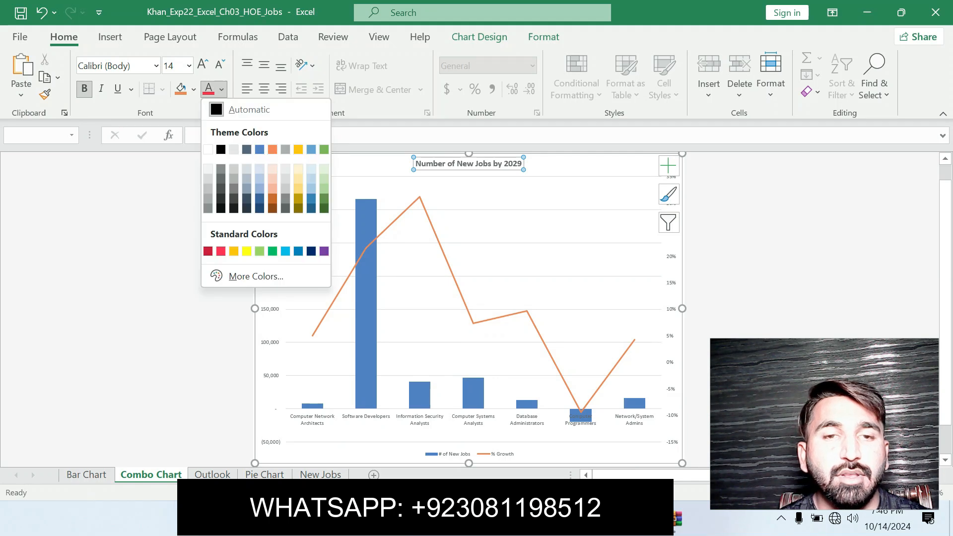
left_click(221, 150)
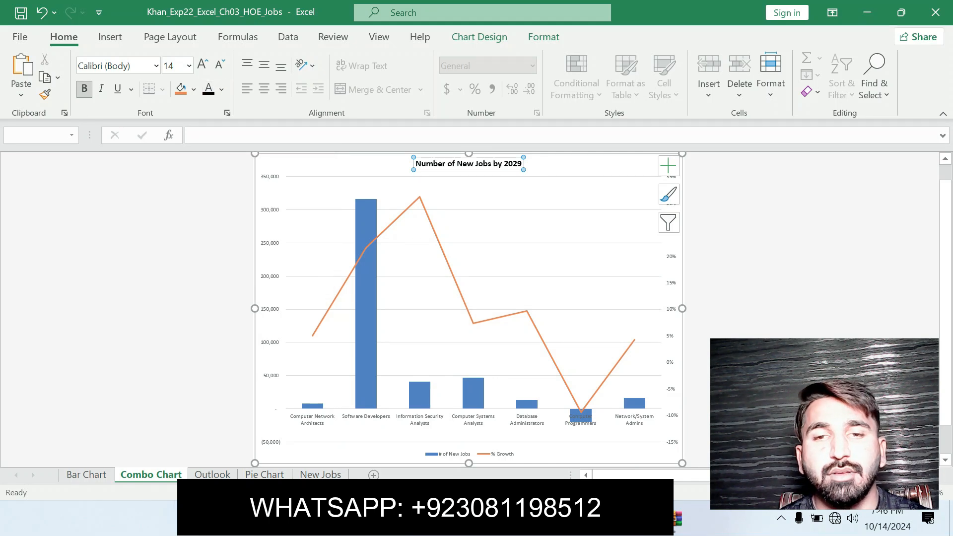
left_click(208, 218)
Copy New Computer-Related Jobs by 2029 from Word's step 6 and make it the title of Excel's pie chart.
key("alt+Tab")
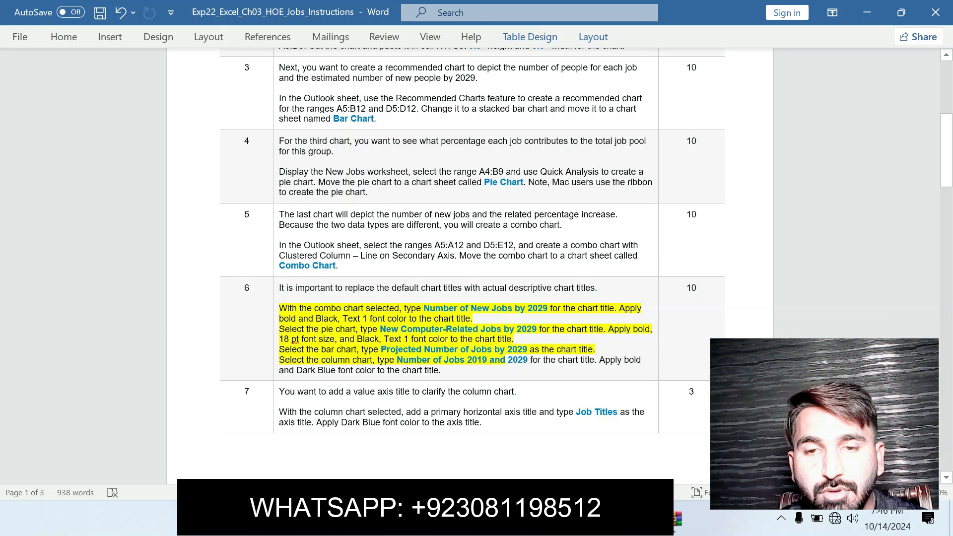
left_click_drag(380, 329, 538, 329)
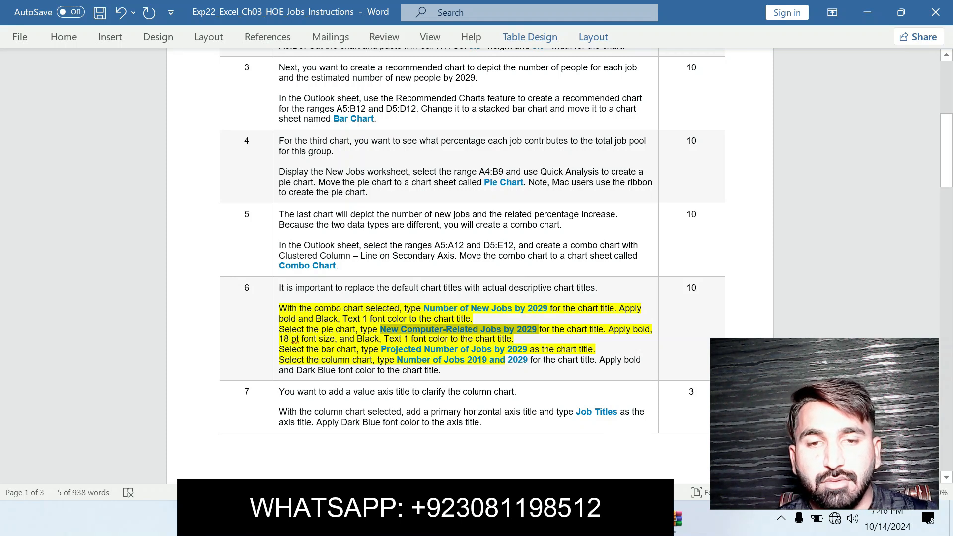
key("alt+Tab")
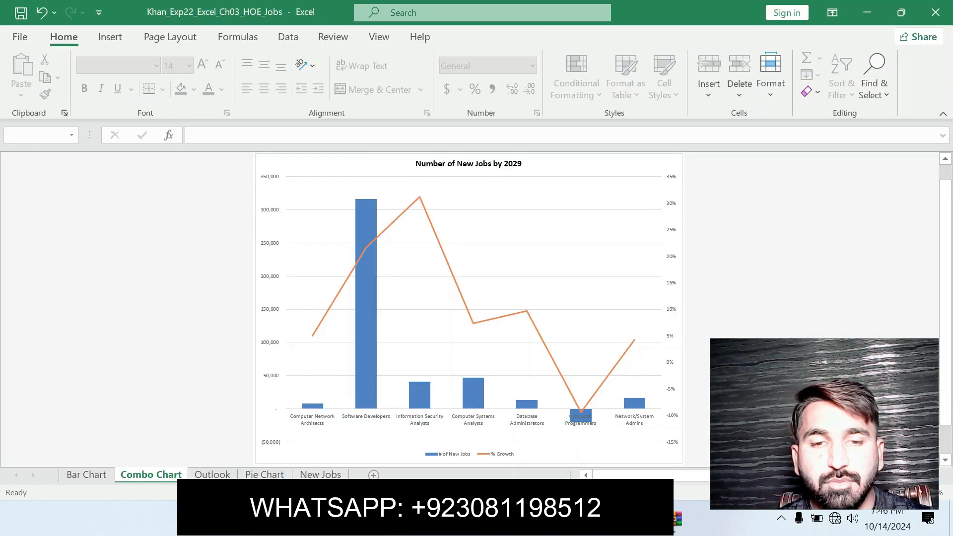
left_click(264, 475)
left_click(469, 164)
left_click(195, 136)
key("ctrl+v")
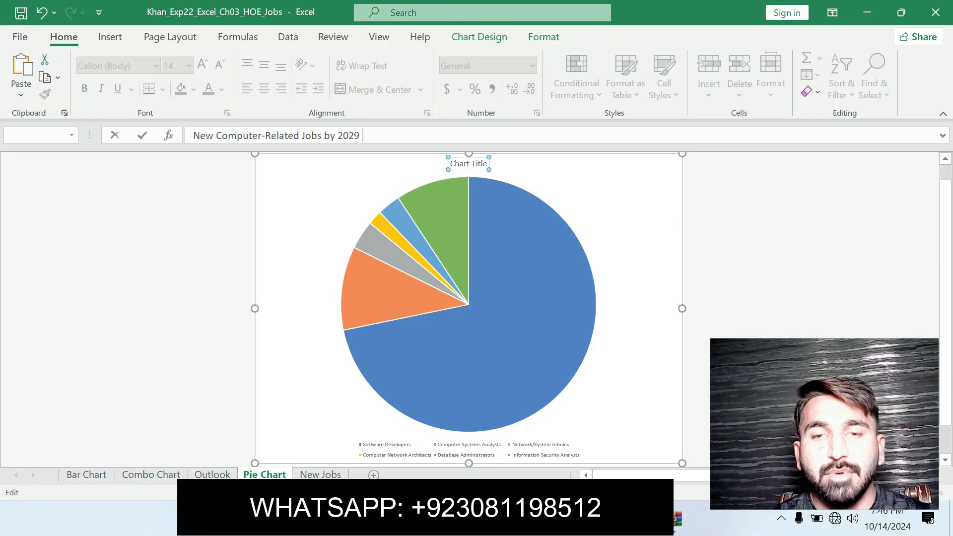
key("Return")
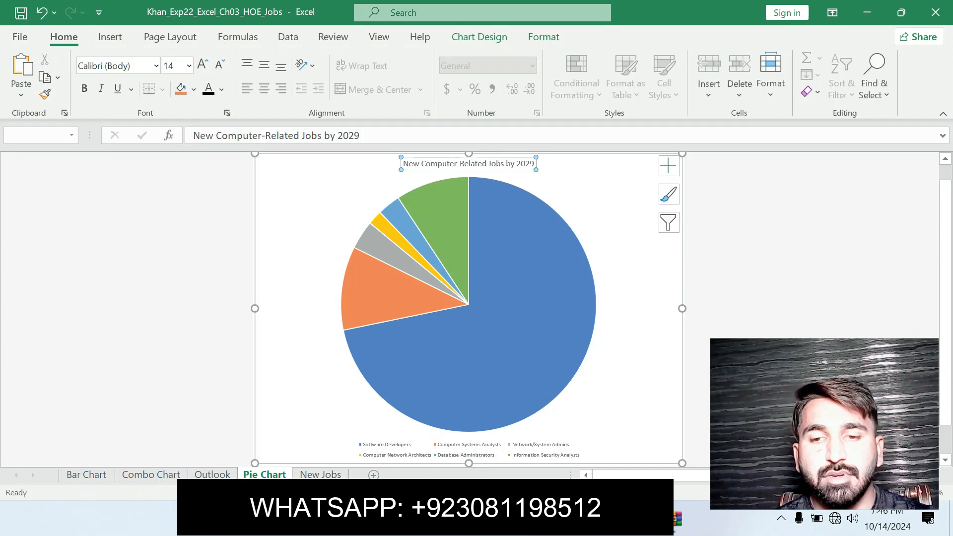
Recheck step 6 in Word and format Excel's pie chart title with bold, Black, Text 1 font color and 18 pt size.
key("alt+Tab")
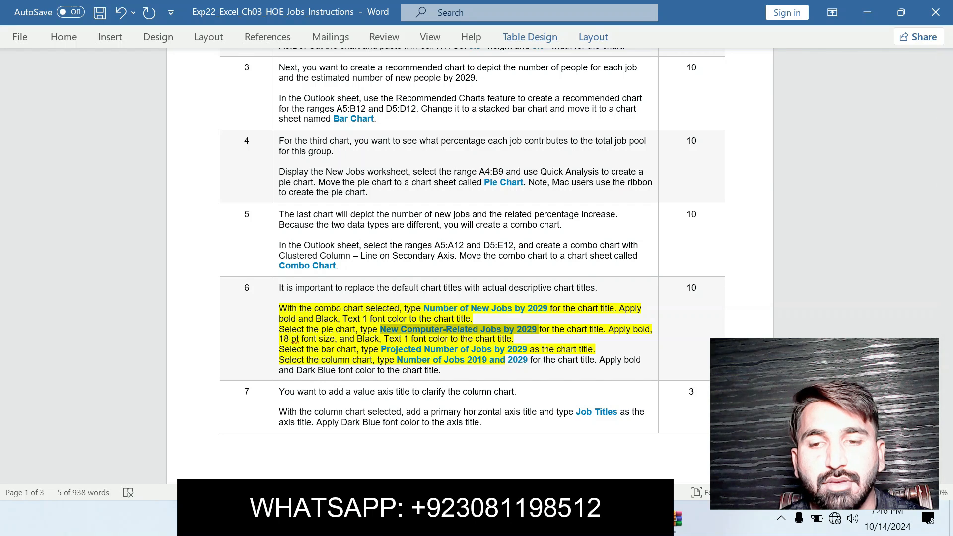
key("alt+Tab")
left_click(84, 89)
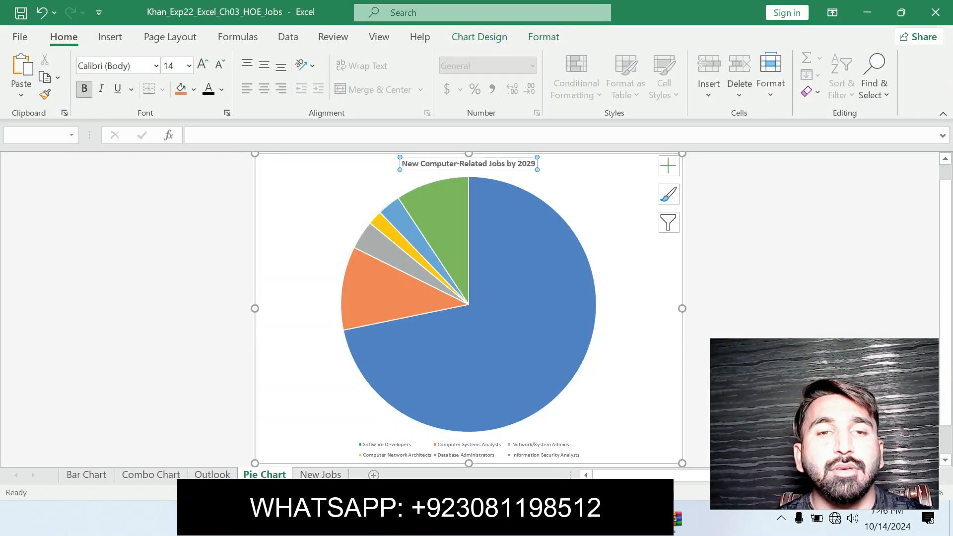
left_click(221, 89)
left_click(220, 149)
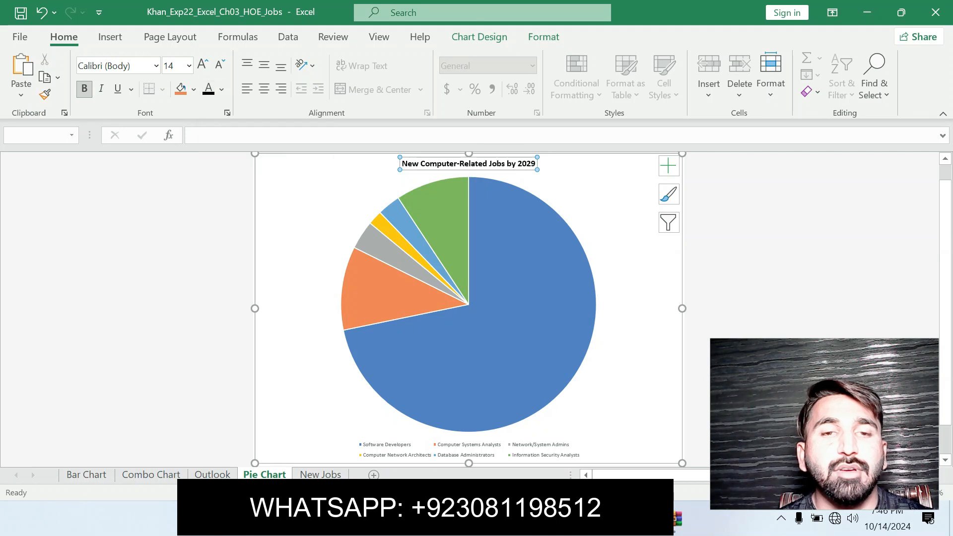
left_click(189, 65)
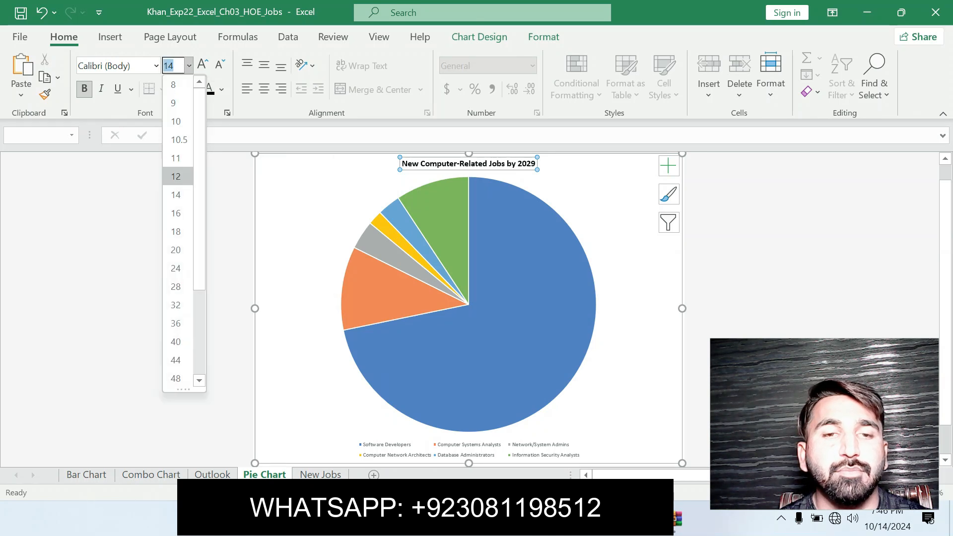
left_click(176, 231)
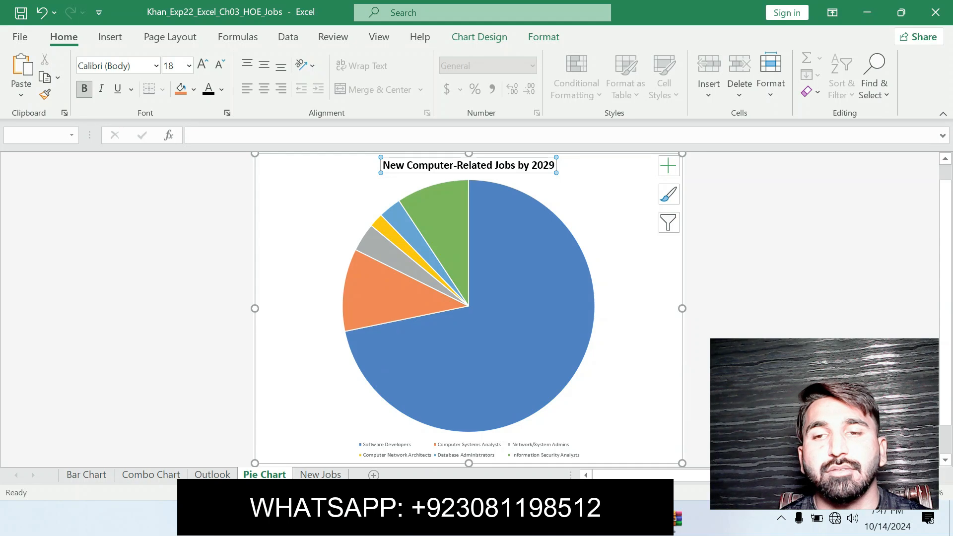
left_click(175, 248)
Return to the Word instructions and undo the yellow highlight on step 6.
key("alt+Tab")
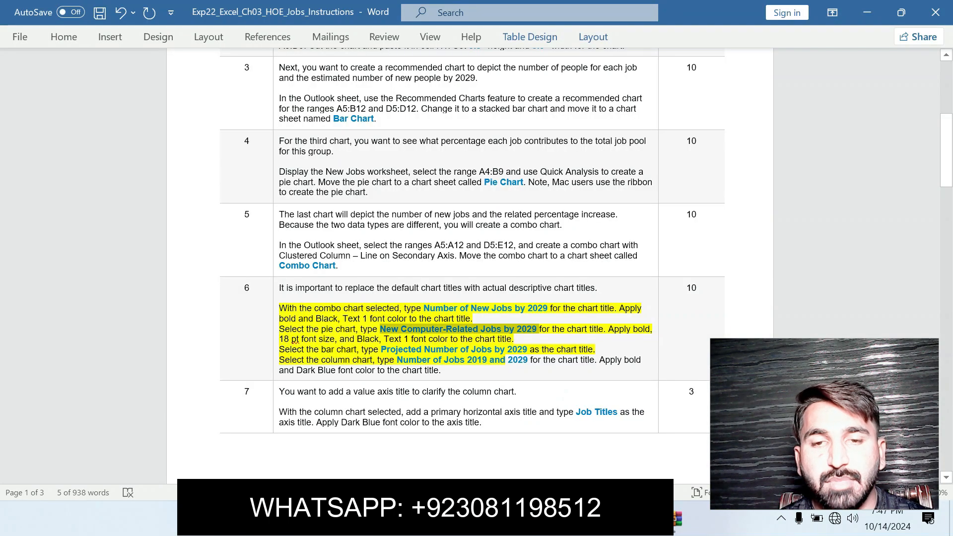
key("ctrl+z")
left_click(433, 360)
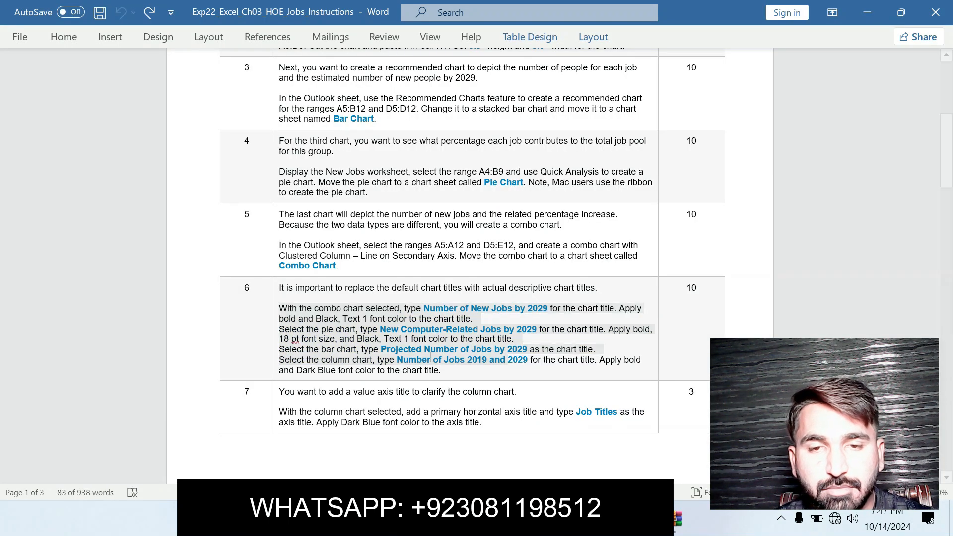
Highlight step 6's bar and column chart instructions in yellow and copy the title text Projected Number of Jobs by 2029.
left_click_drag(290, 349, 441, 370)
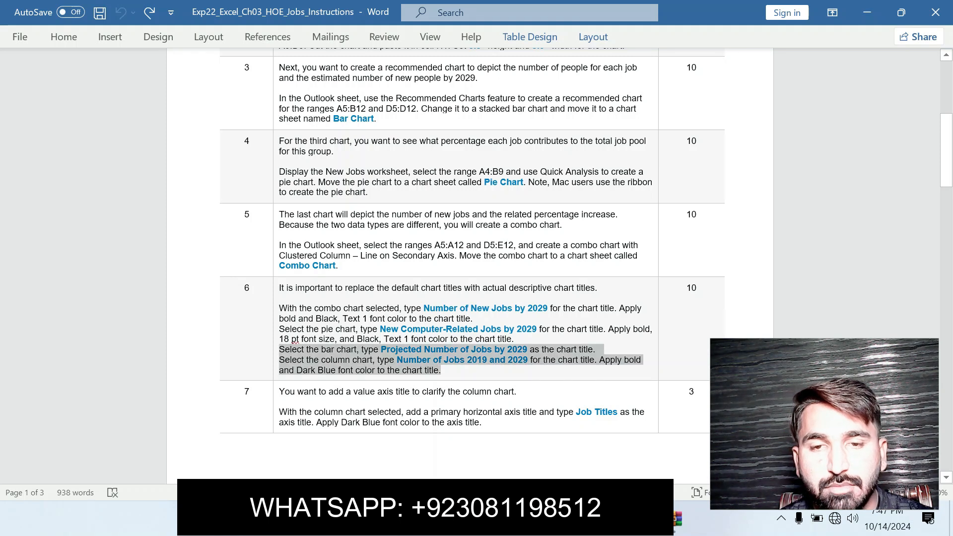
left_click(528, 344)
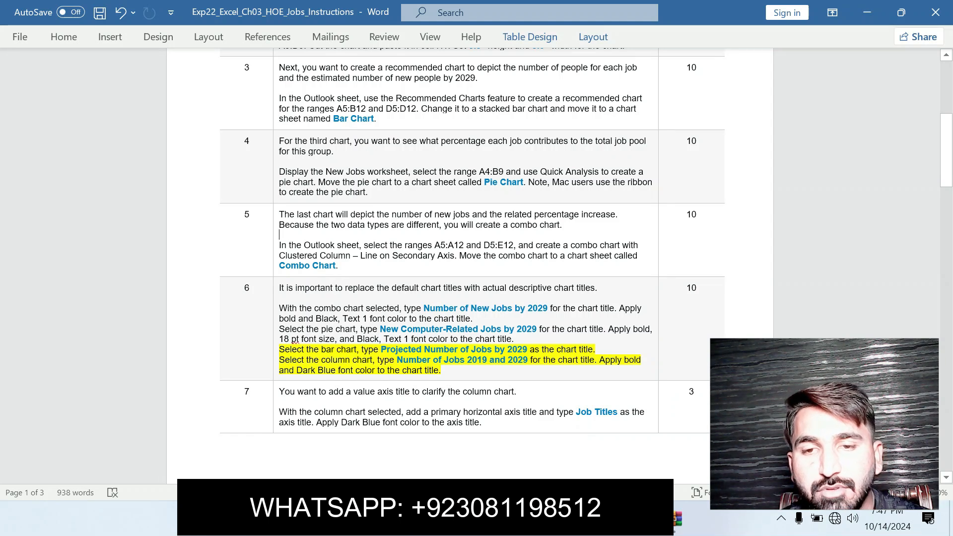
left_click_drag(381, 350, 529, 349)
key("ctrl+c")
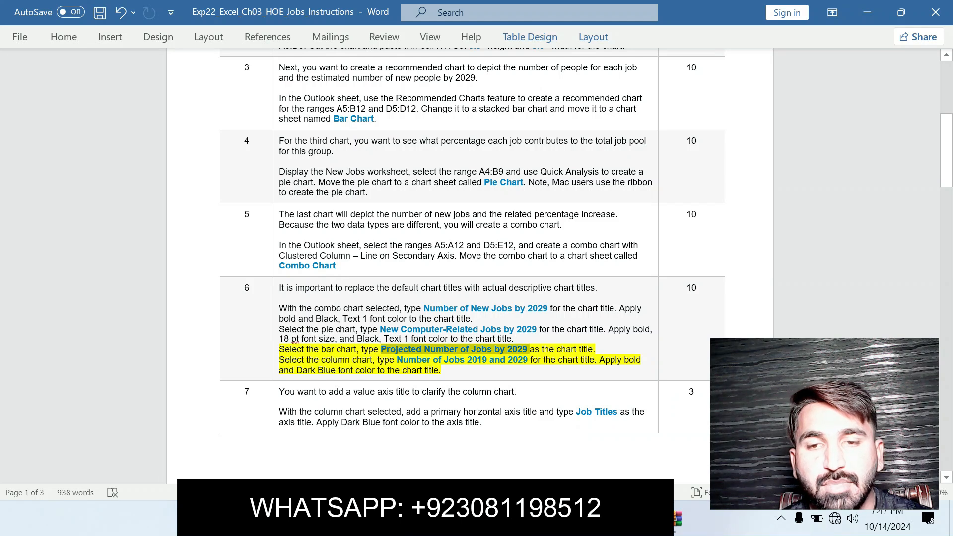
Switch to Excel and set the title of the chart on the Bar Chart sheet to Projected Number of Jobs by 2029.
key("alt+Tab")
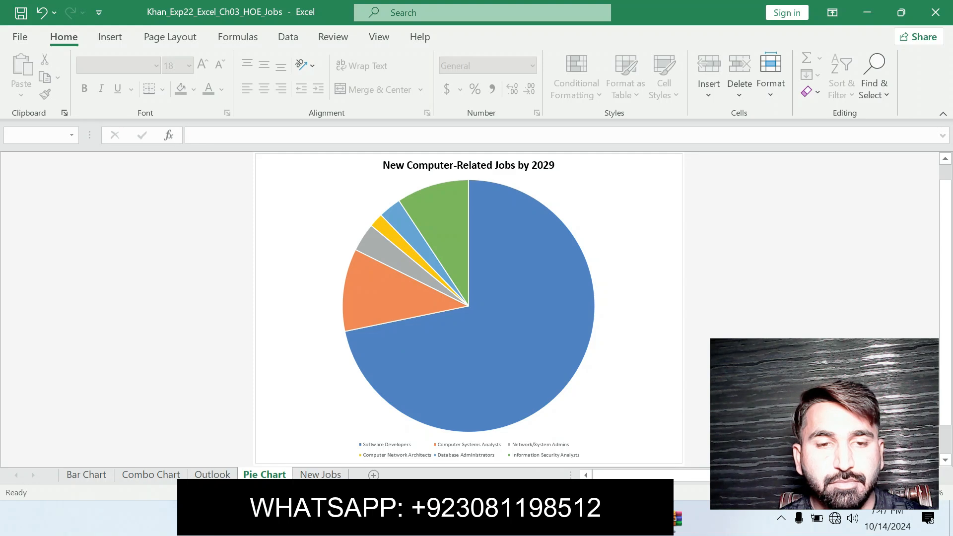
left_click(151, 475)
left_click(212, 475)
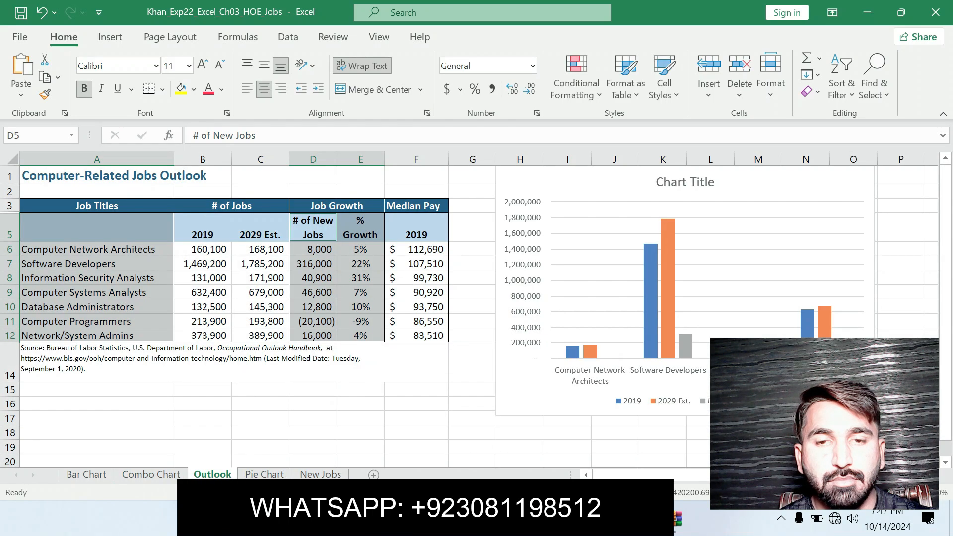
key("ctrl+Page_Down")
key("ctrl+Page_Down")
left_click(86, 475)
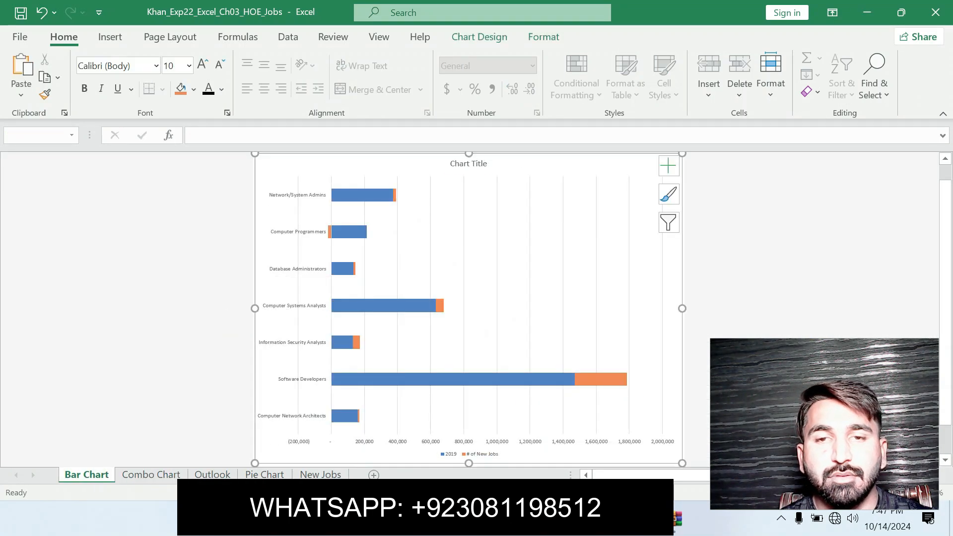
left_click(468, 164)
left_click(461, 135)
key("ctrl+v")
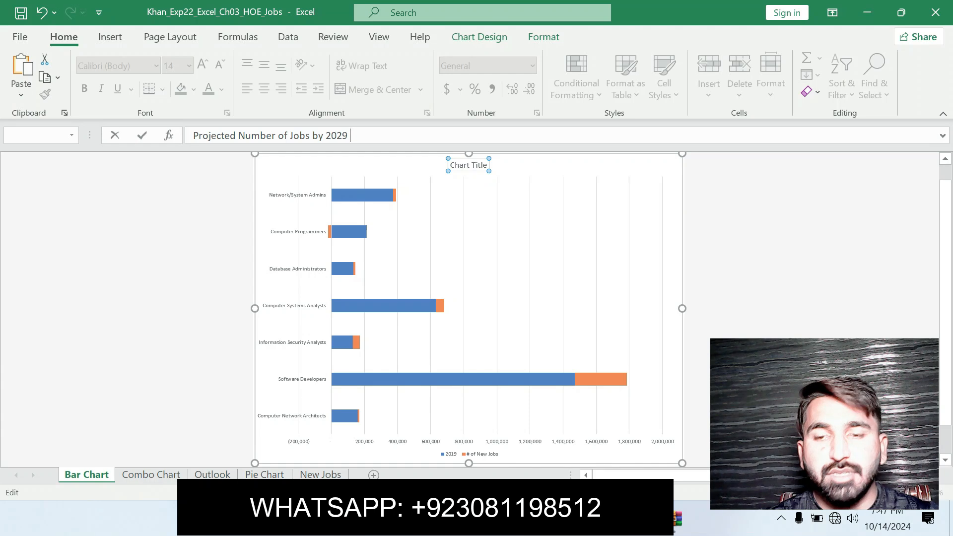
key("Return")
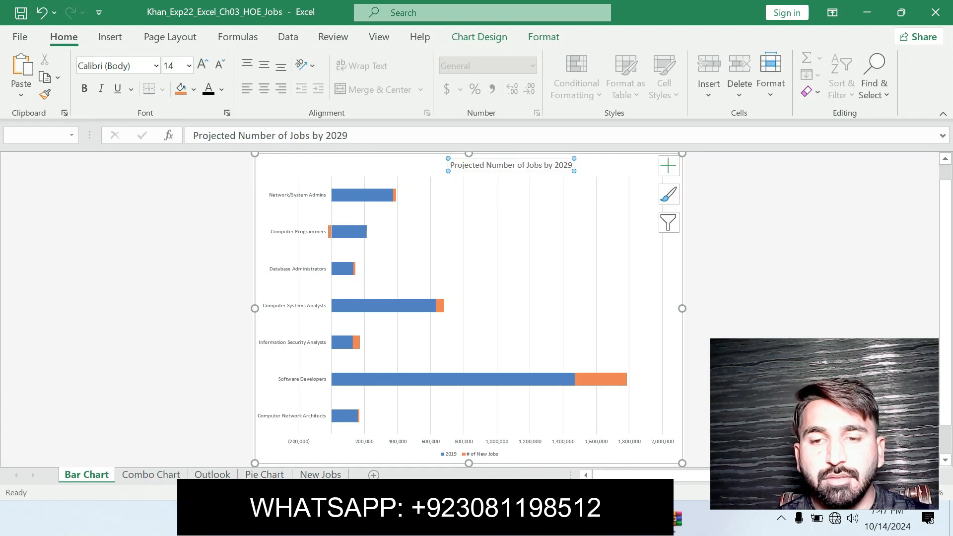
Return to Word and copy the column chart title text Number of Jobs 2019 and 2029 from step 6.
key("alt+Tab")
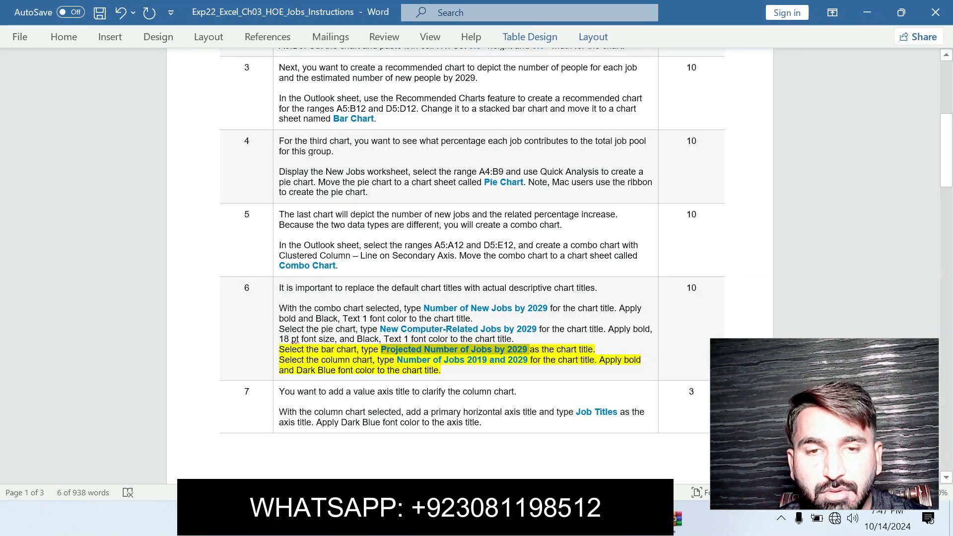
left_click(408, 359)
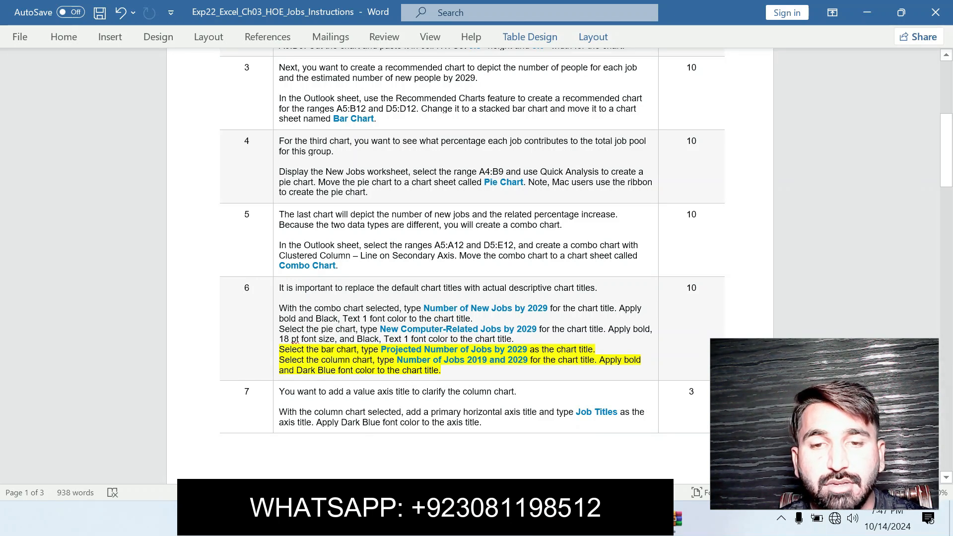
left_click_drag(396, 360, 529, 359)
key("ctrl+c")
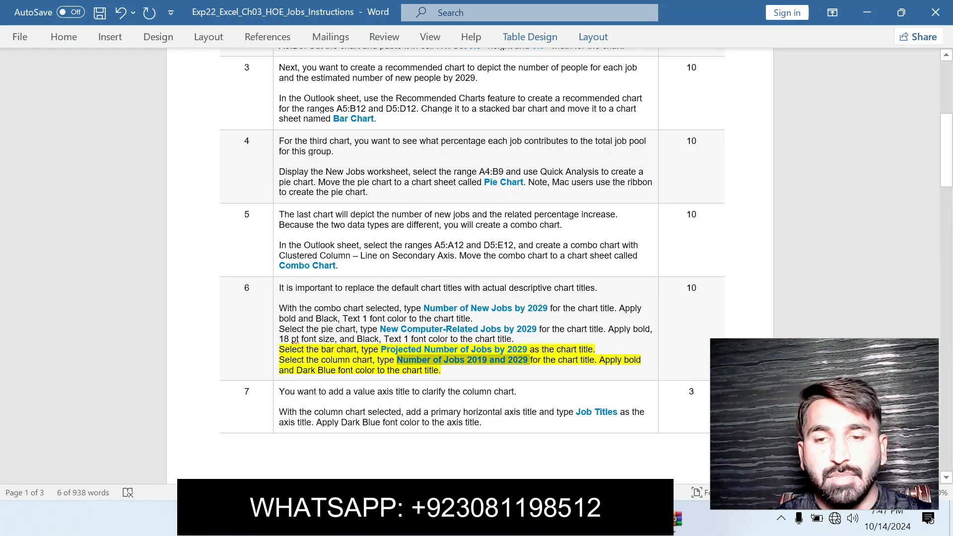
key("alt+Tab")
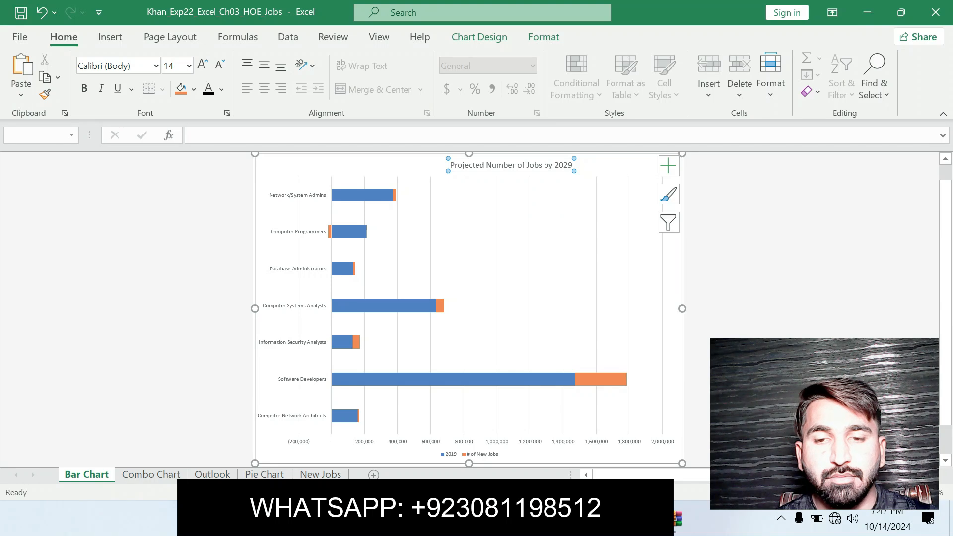
key("alt+Tab")
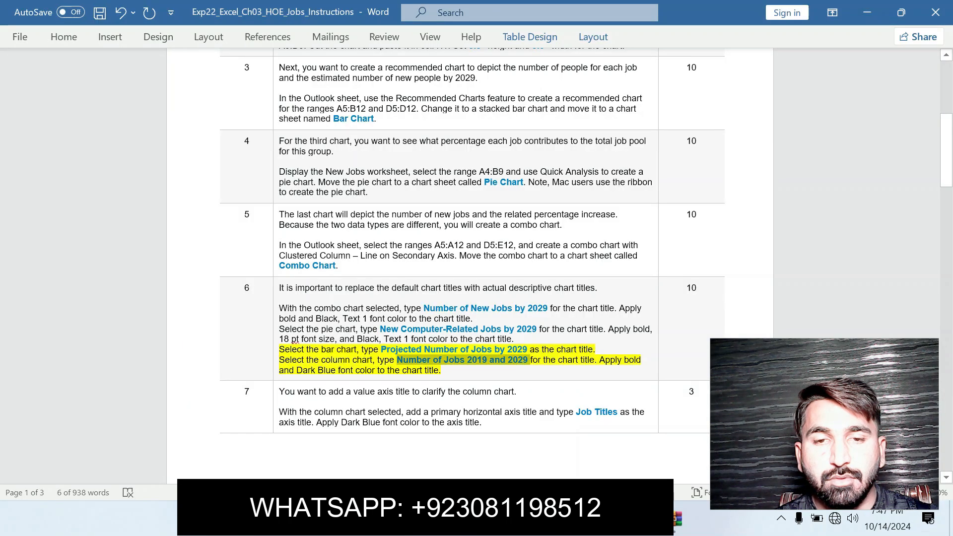
Switch to Excel and set the title of the Outlook sheet's column chart to Number of Jobs 2019 and 2029.
key("alt+Tab")
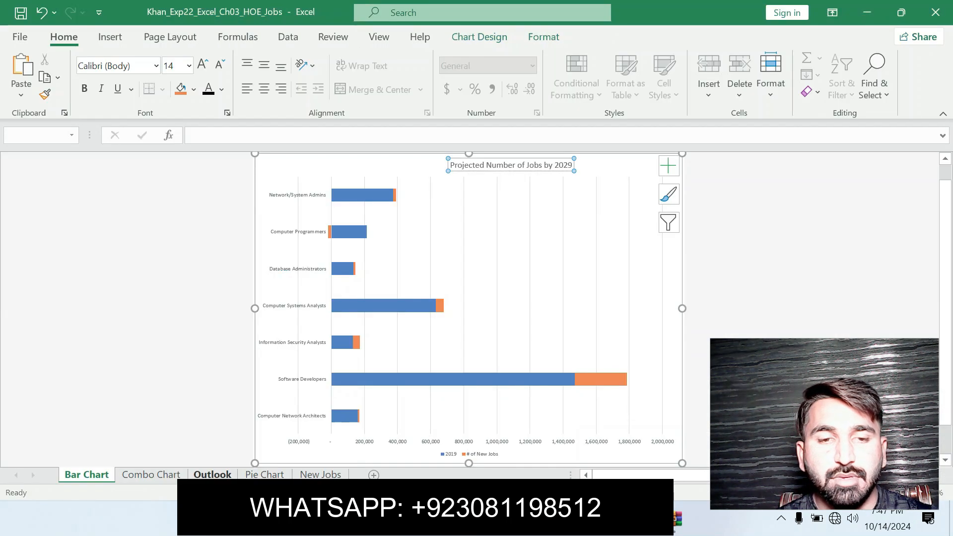
left_click(212, 475)
left_click(685, 181)
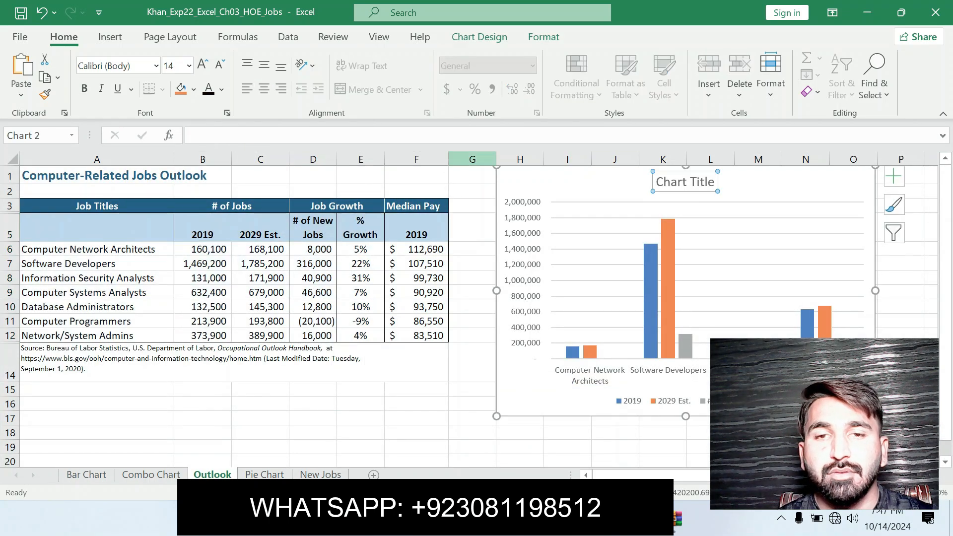
left_click(278, 136)
key("ctrl+v")
key("Return")
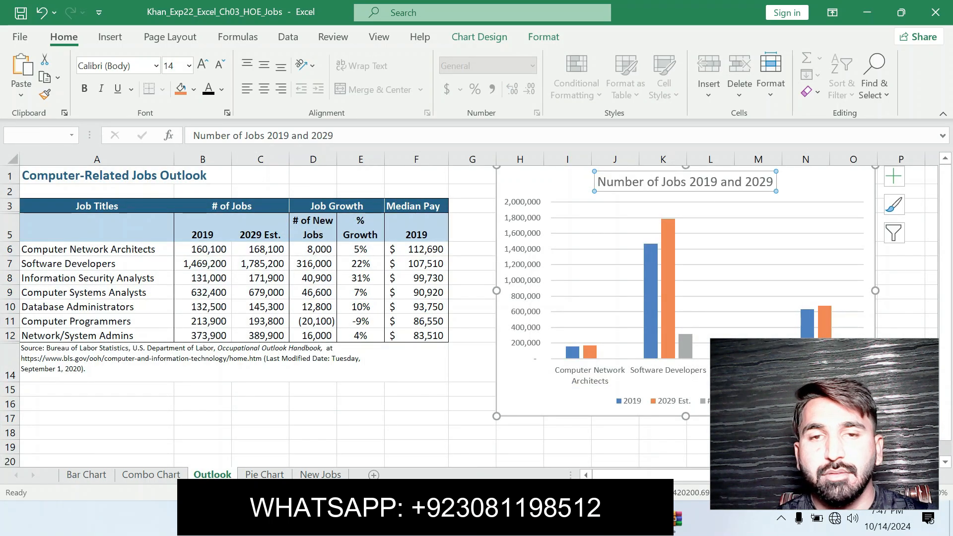
Recheck step 6 in Word and apply bold and the Dark Blue font color to the column chart title in Excel.
key("alt+Tab")
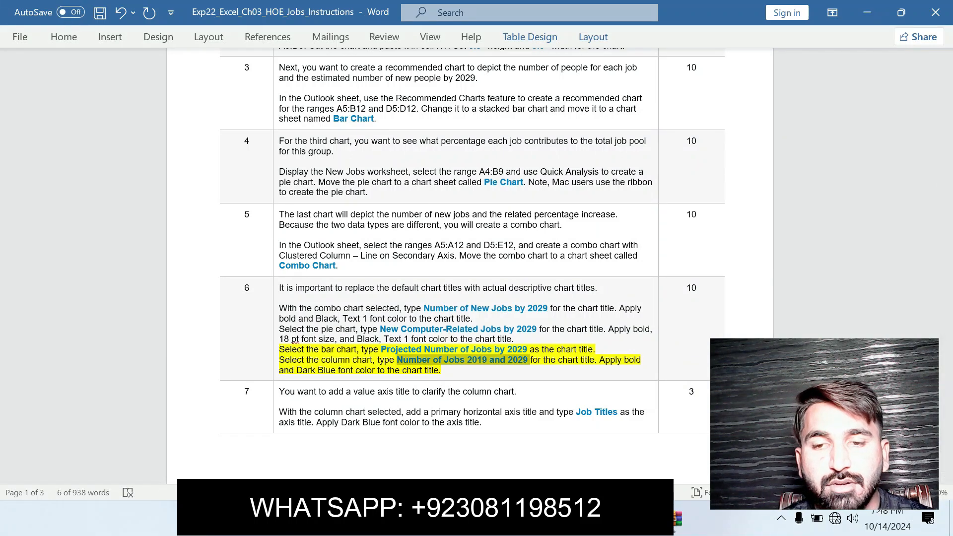
key("alt+Tab")
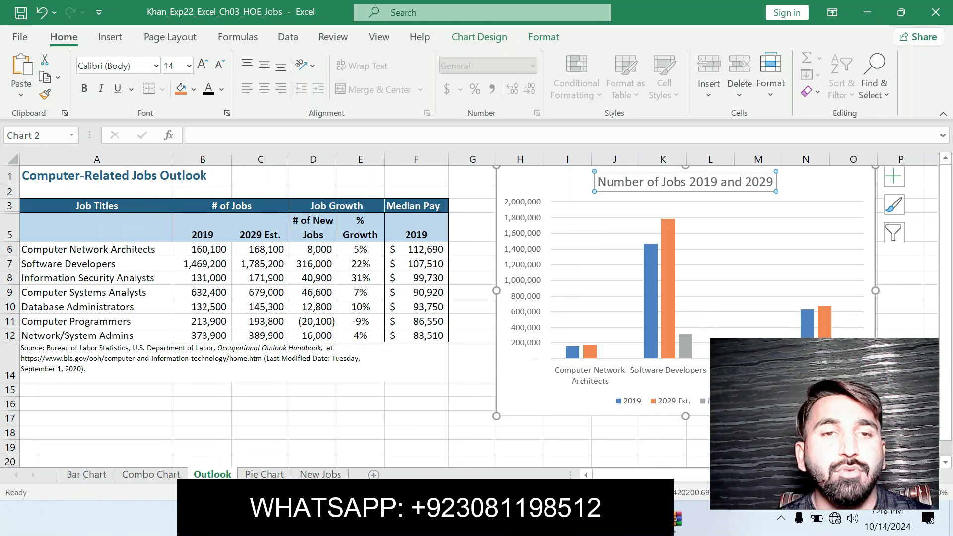
key("ctrl+b")
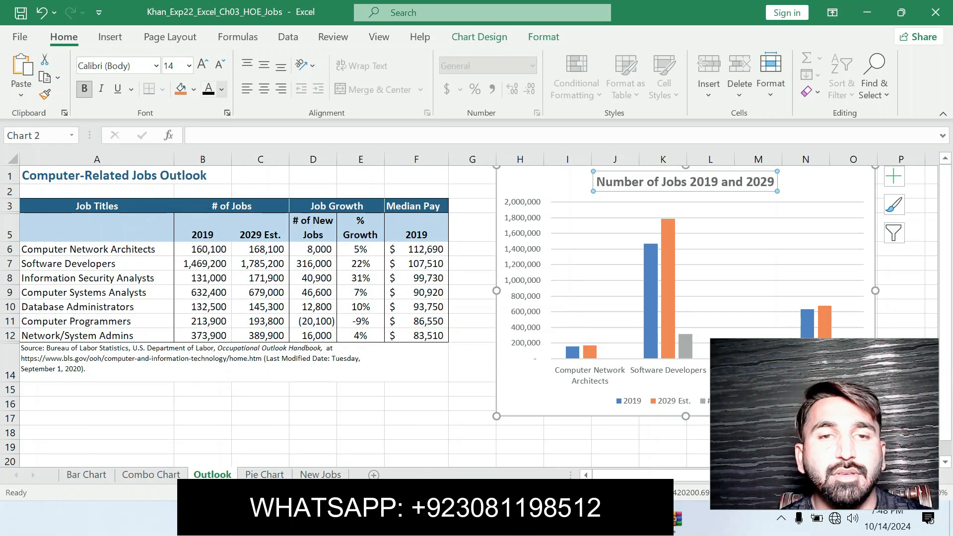
left_click(221, 90)
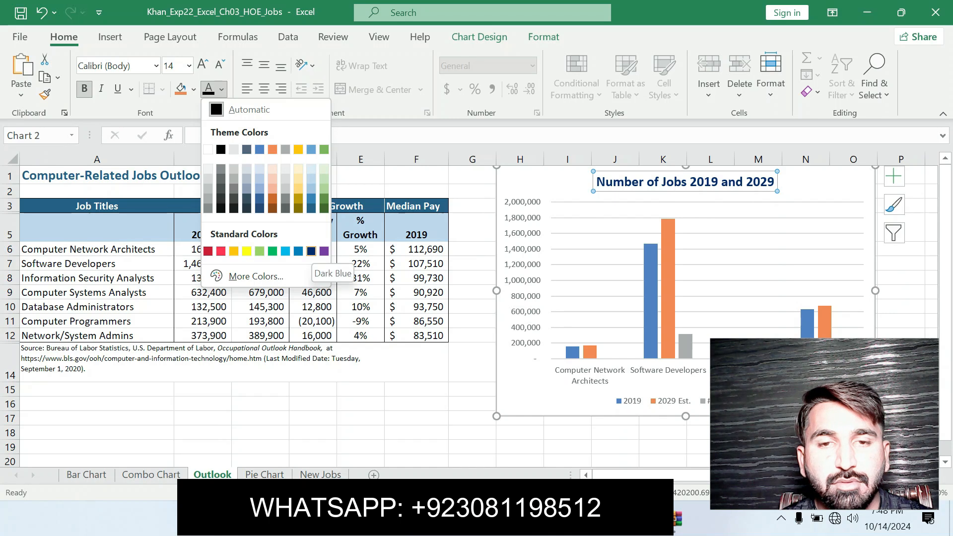
left_click(311, 250)
left_click(750, 257)
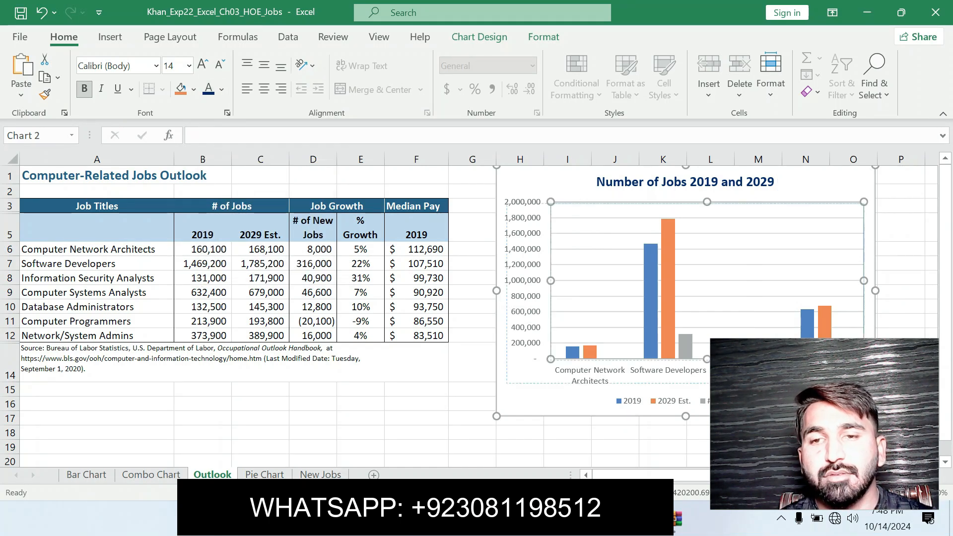
left_click(821, 183)
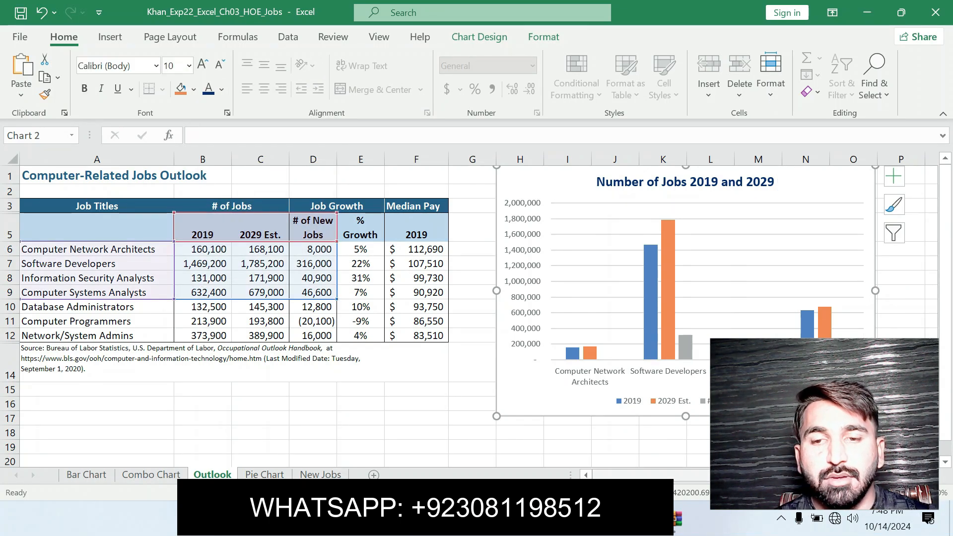
Switch to Word, undo the yellow highlight on step 6 and highlight the step 7 axis title instruction in yellow.
left_click(610, 519)
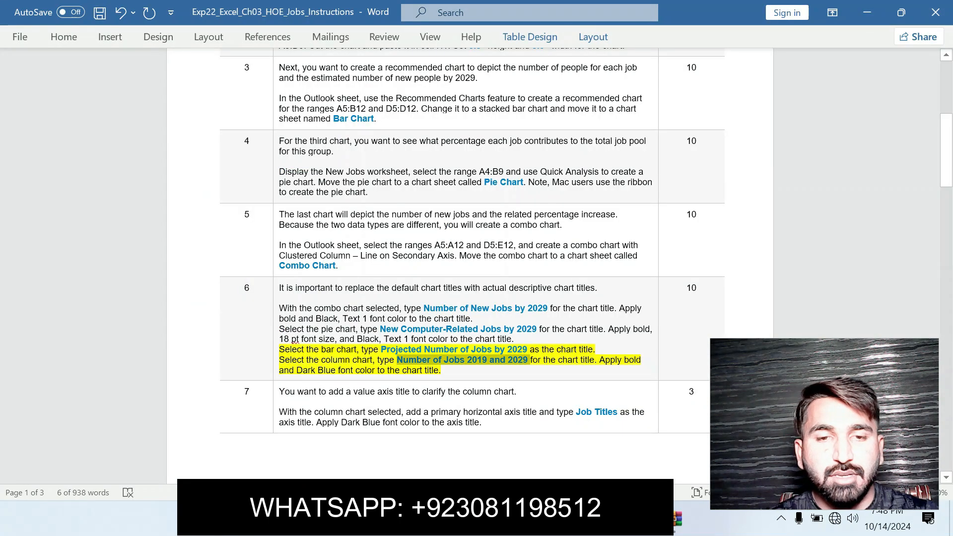
key("ctrl+z")
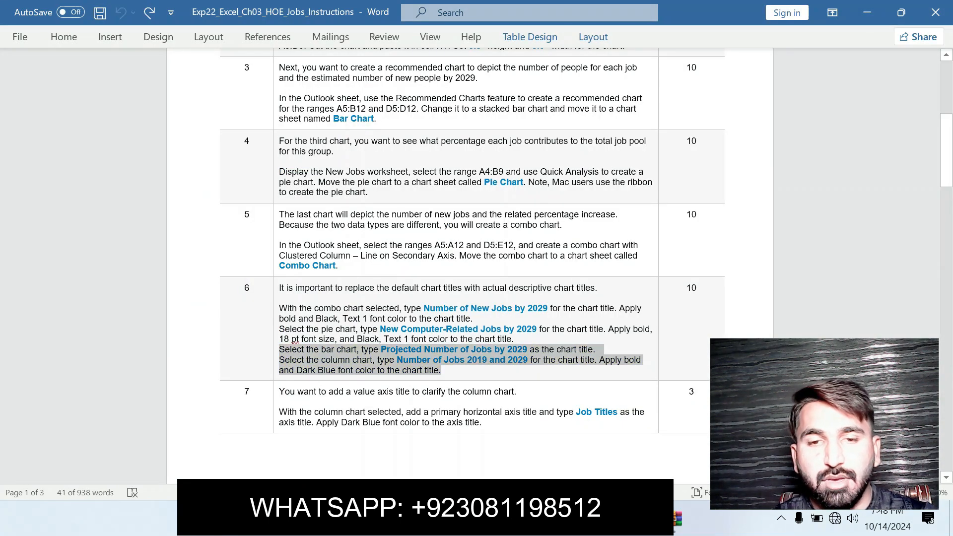
left_click_drag(945, 154, 946, 182)
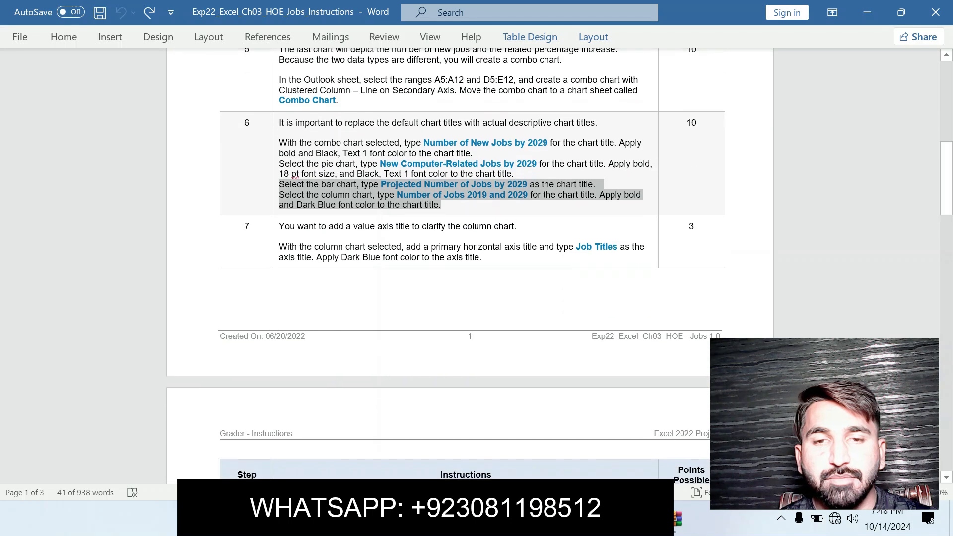
left_click_drag(279, 246, 481, 257)
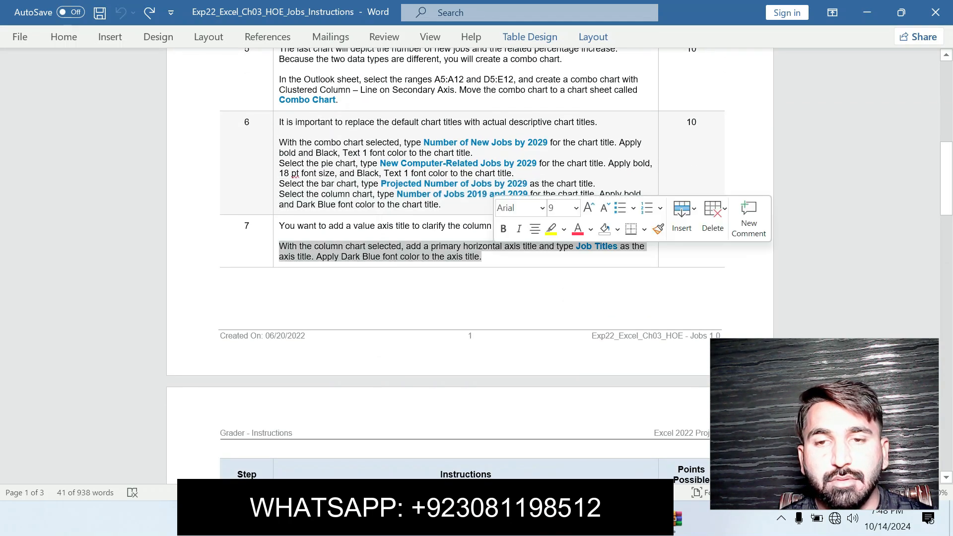
left_click(550, 228)
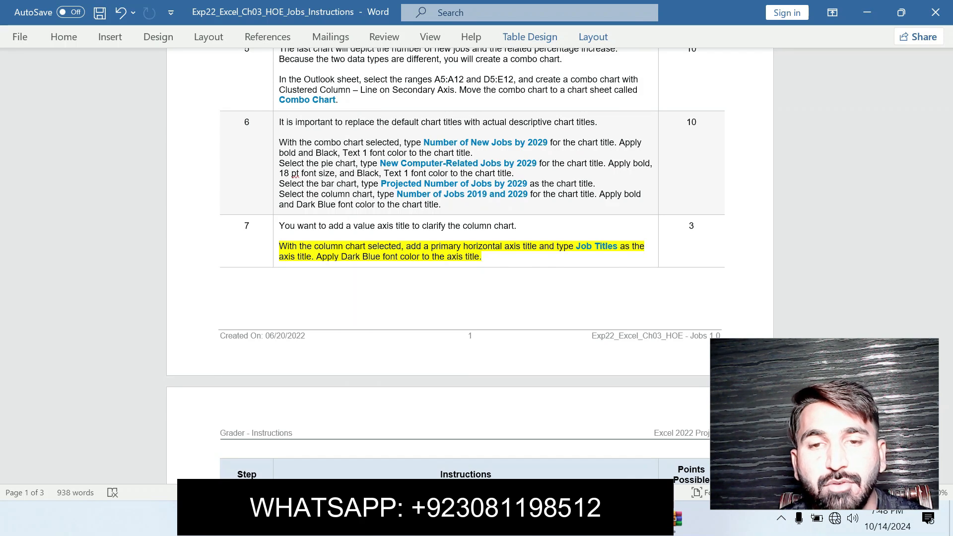
Select Job Titles in Word's step 7 and add a primary horizontal axis title to Excel's column chart.
left_click_drag(583, 246, 619, 246)
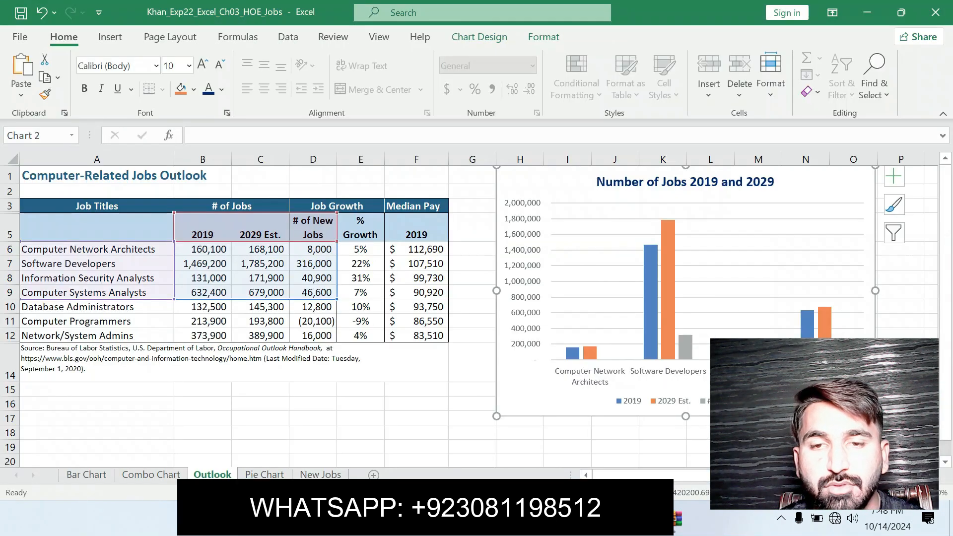
key("alt+Tab")
left_click(894, 176)
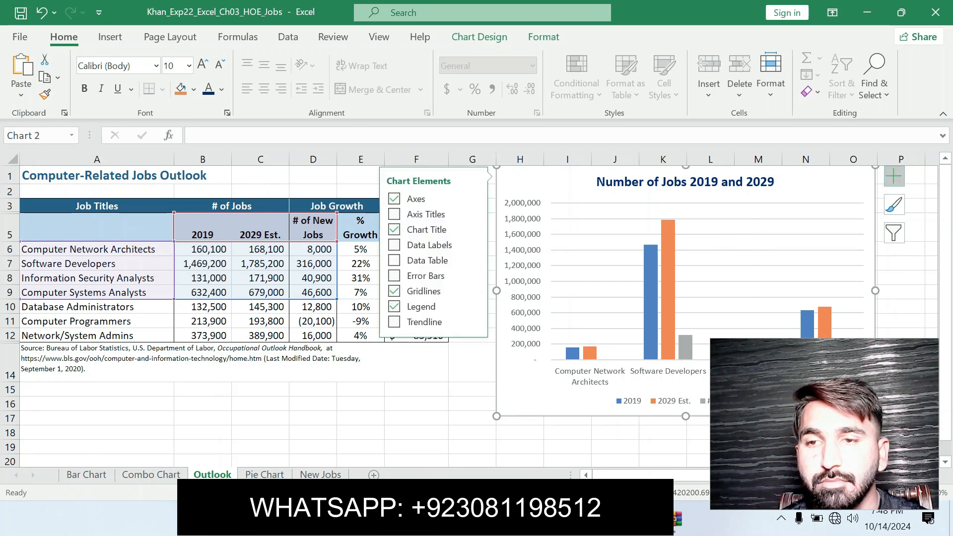
left_click(893, 176)
left_click(894, 176)
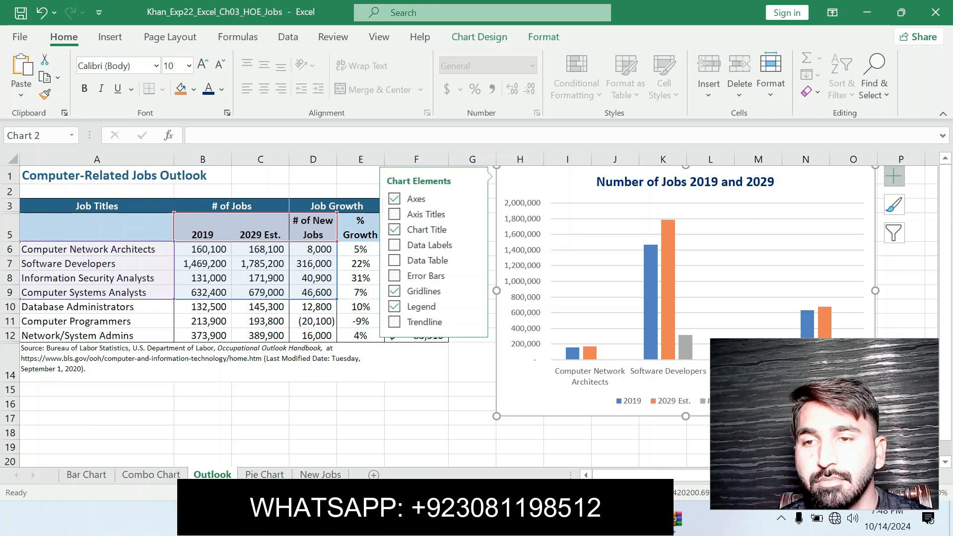
key("alt+Tab")
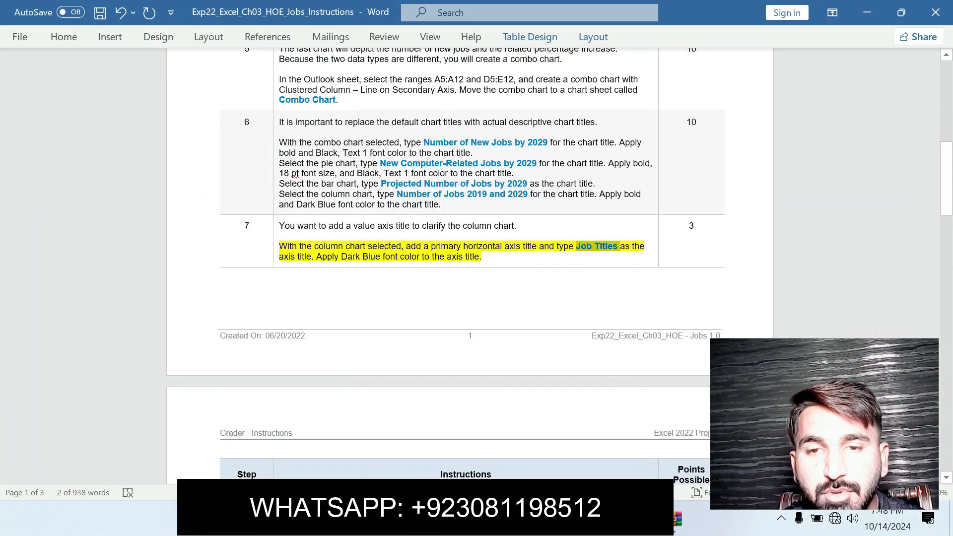
key("alt+Tab")
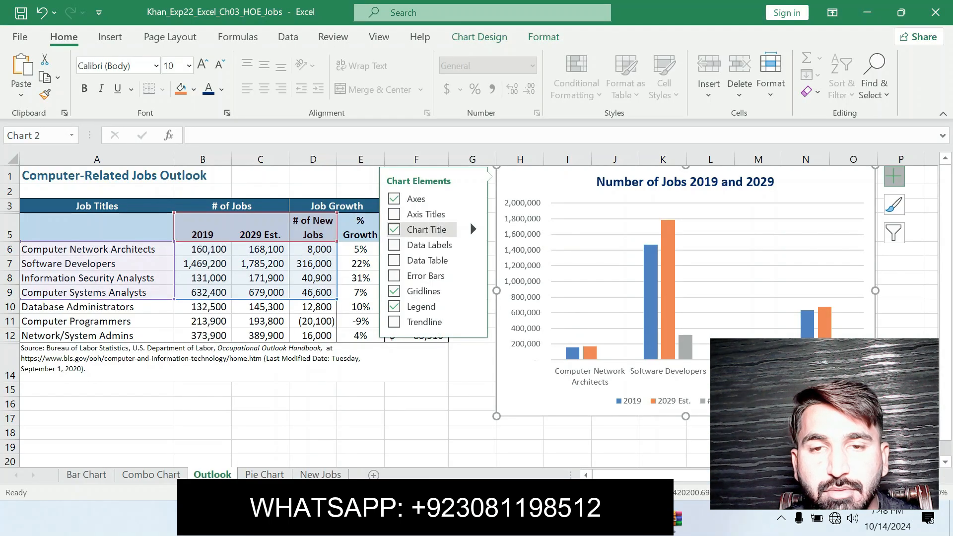
left_click(472, 214)
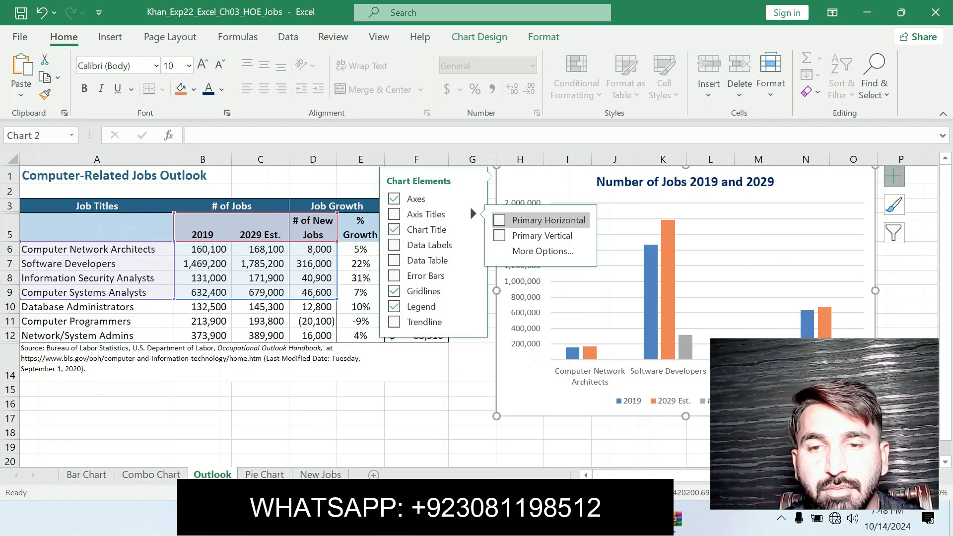
left_click(500, 221)
Remove the column chart's primary horizontal axis title and add it again.
left_click_drag(774, 410, 376, 406)
left_click(707, 397)
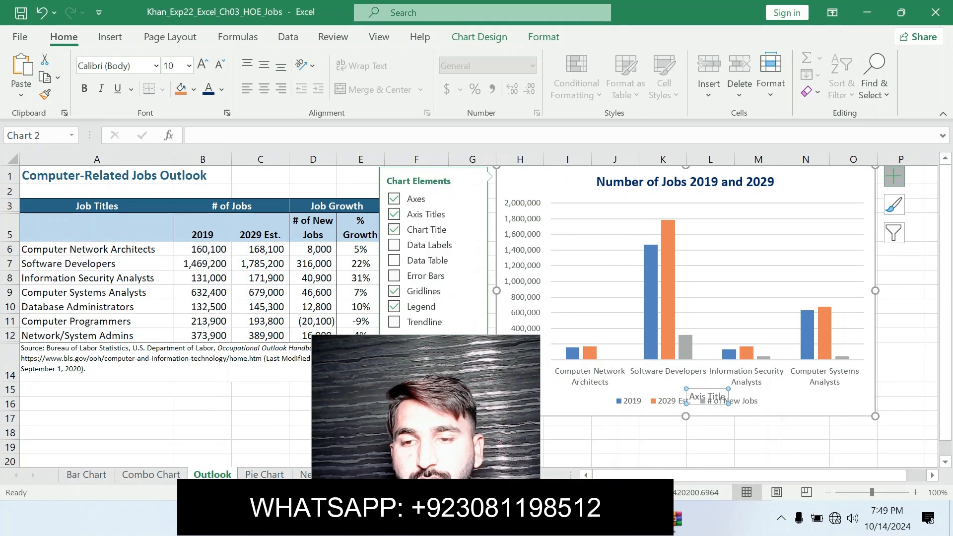
left_click(694, 402)
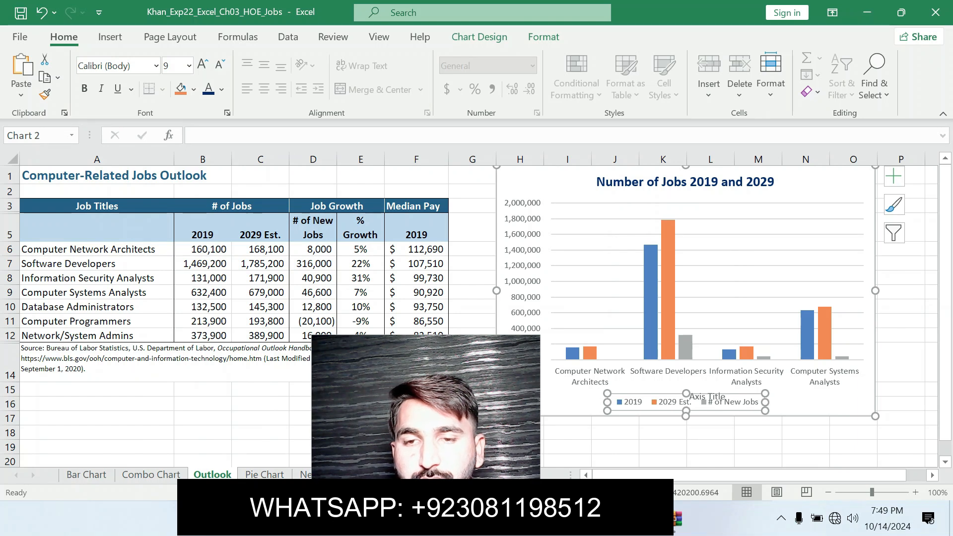
left_click(893, 176)
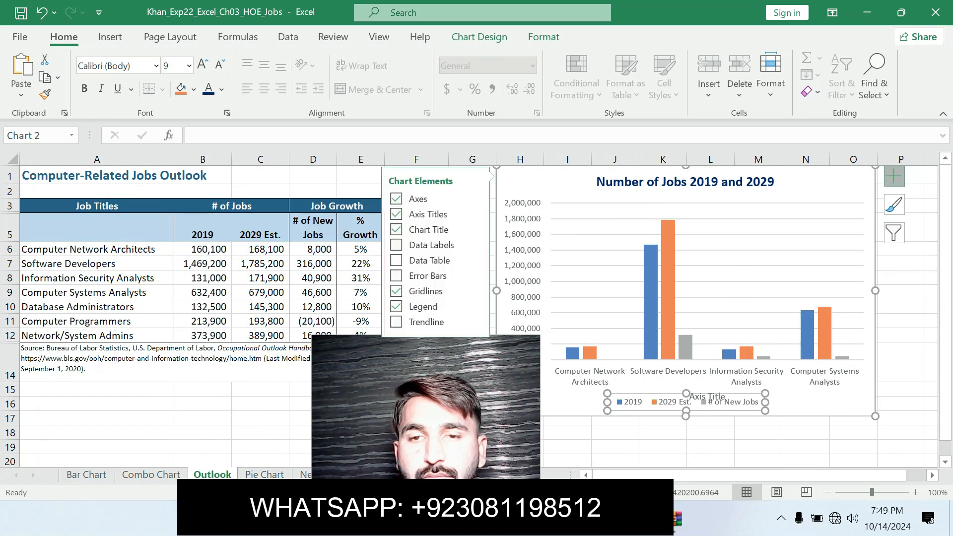
left_click(472, 213)
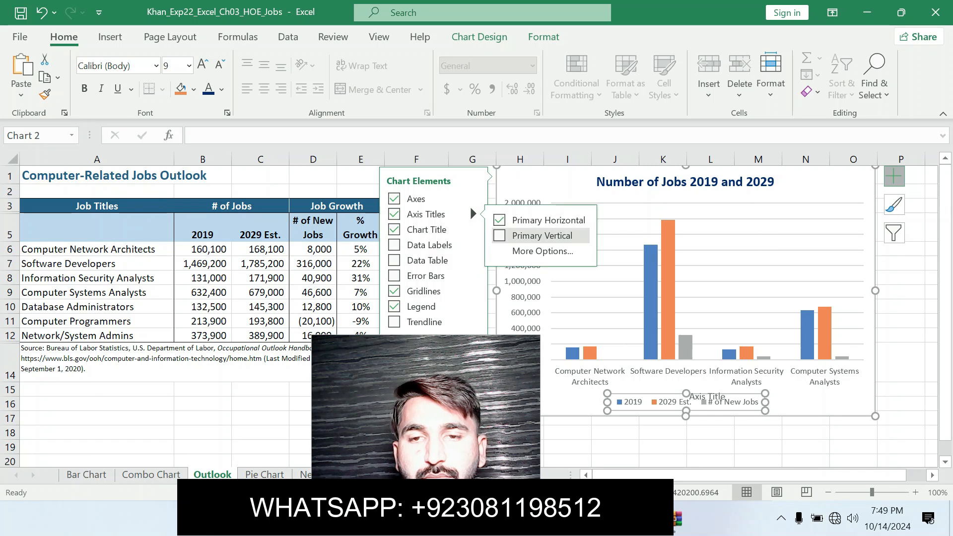
left_click(521, 220)
left_click(521, 221)
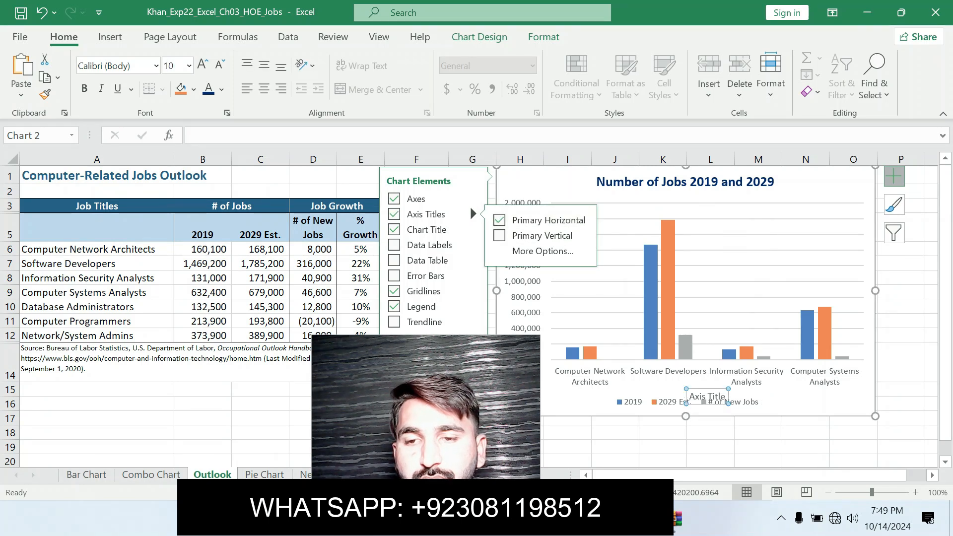
Try to paste text into the column chart's horizontal axis title and undo the paste.
left_click(696, 404)
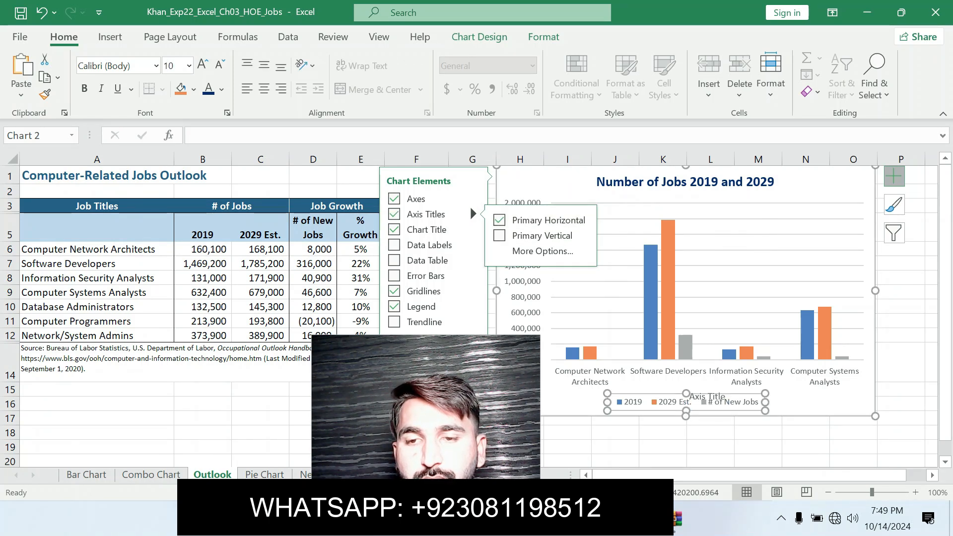
left_click_drag(695, 405, 694, 402)
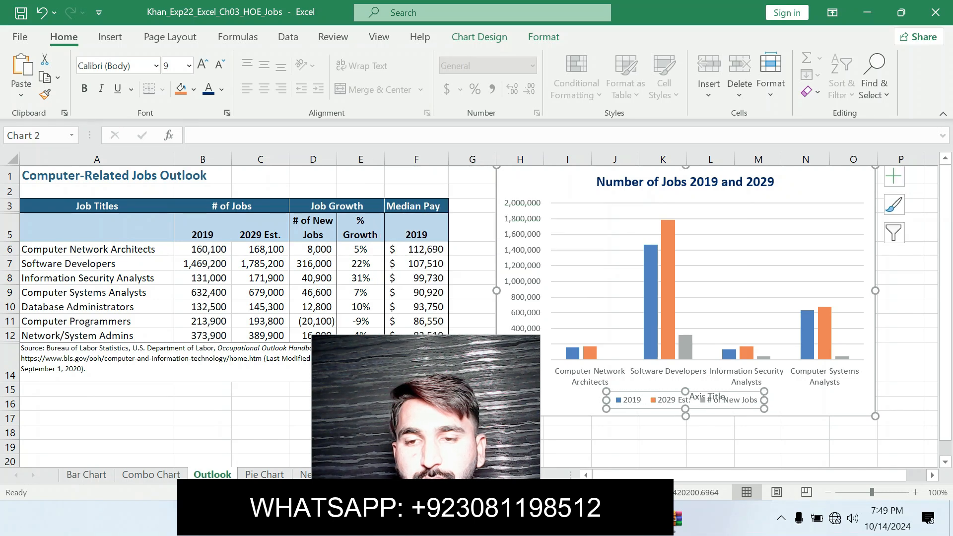
left_click(713, 400)
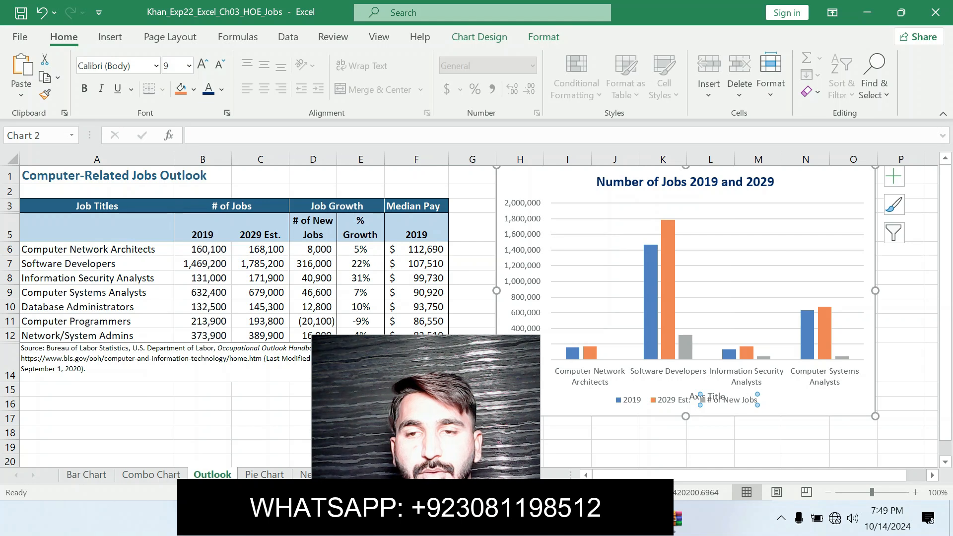
left_click(893, 176)
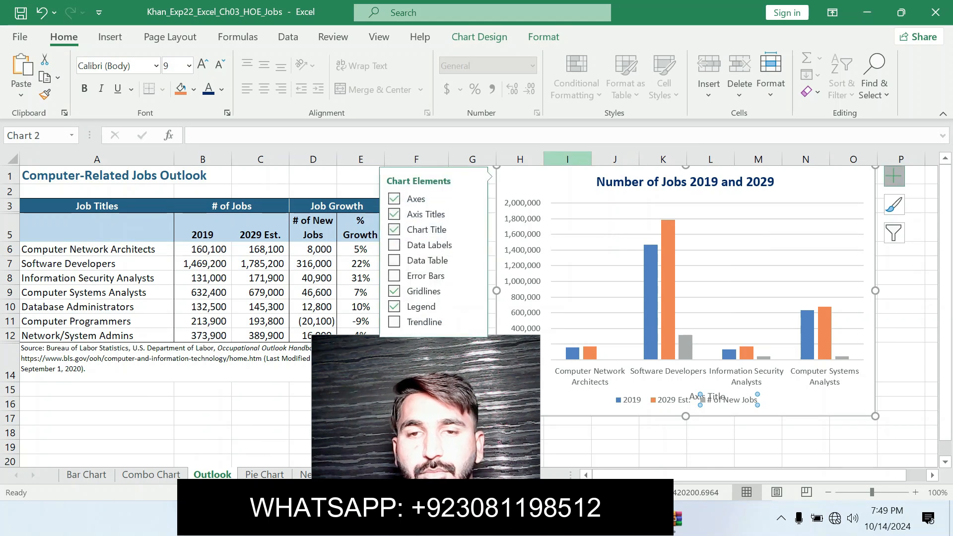
left_click(469, 204)
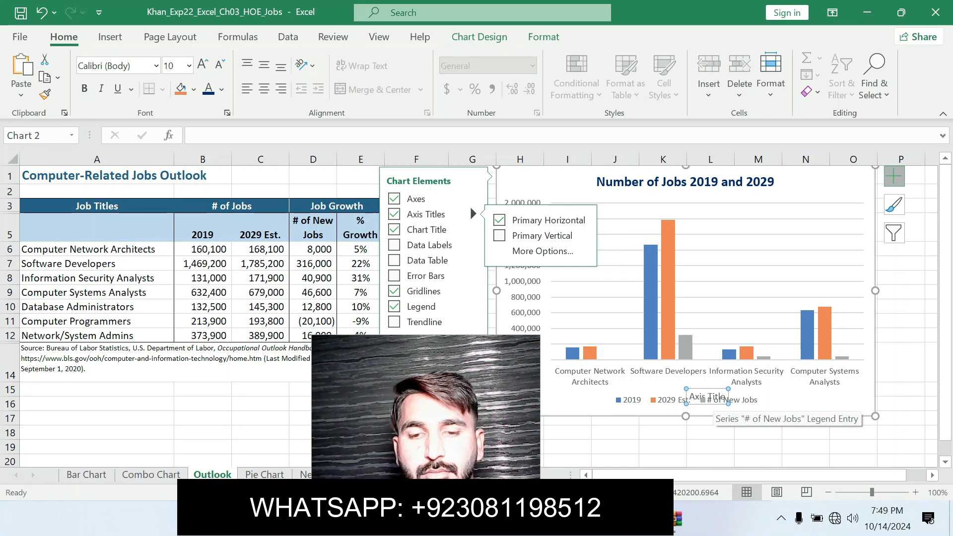
key("ctrl+v")
key("ctrl+z")
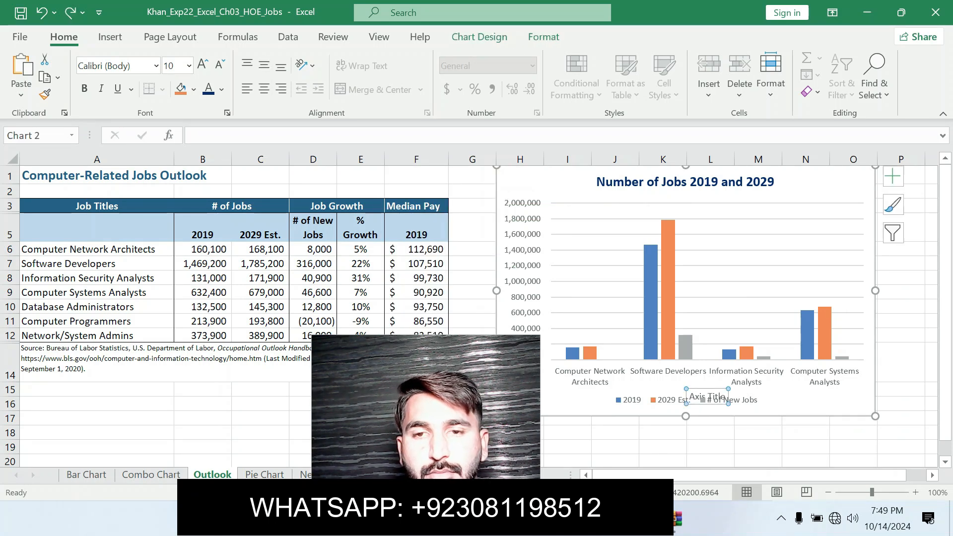
left_click(692, 398)
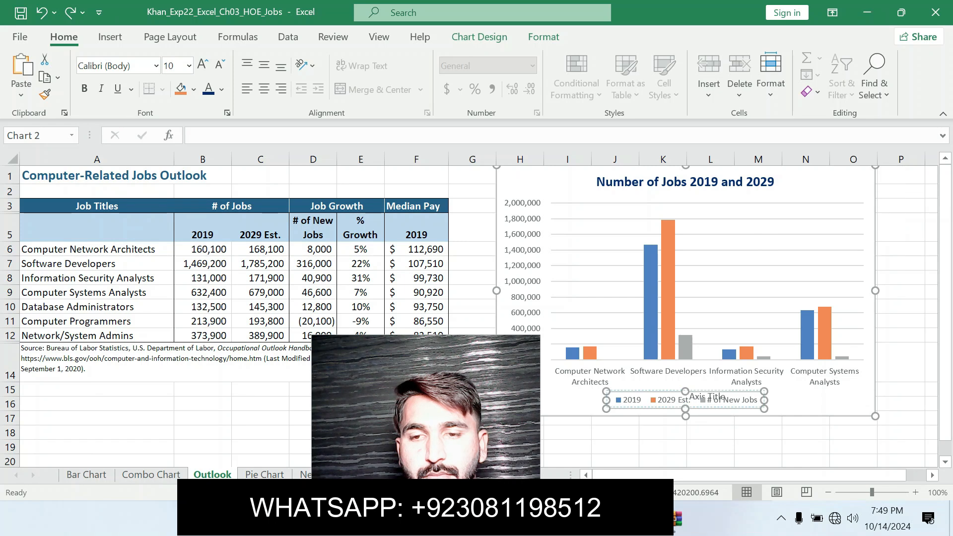
double_click(692, 398)
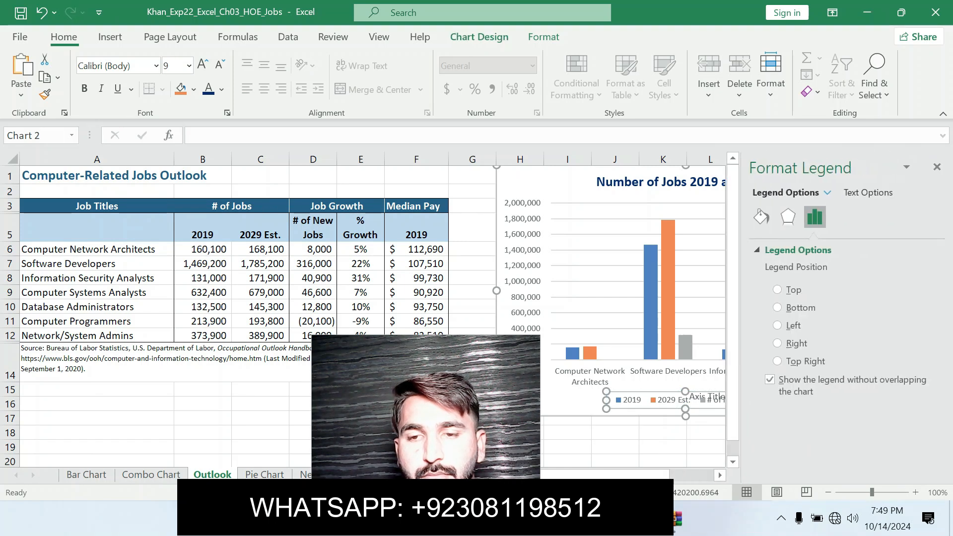
left_click(700, 400)
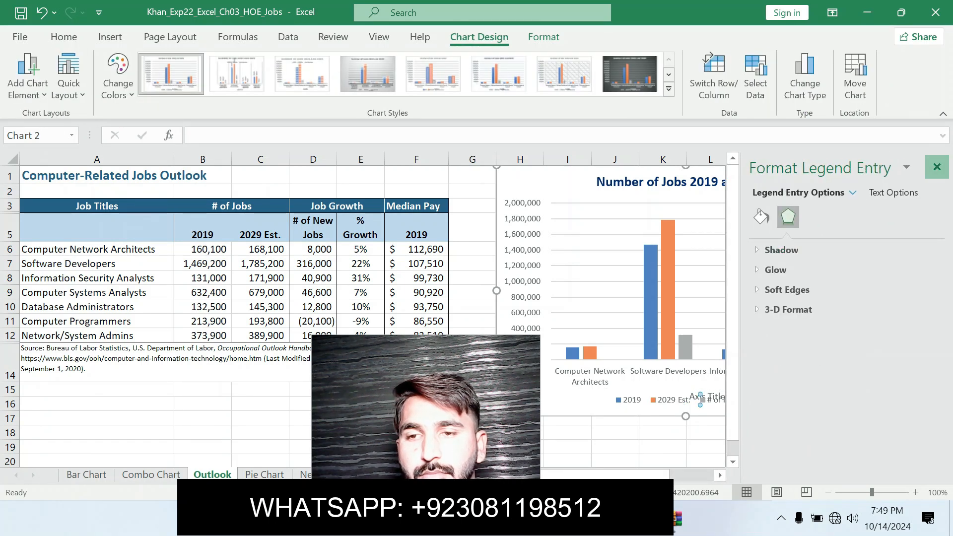
left_click(936, 167)
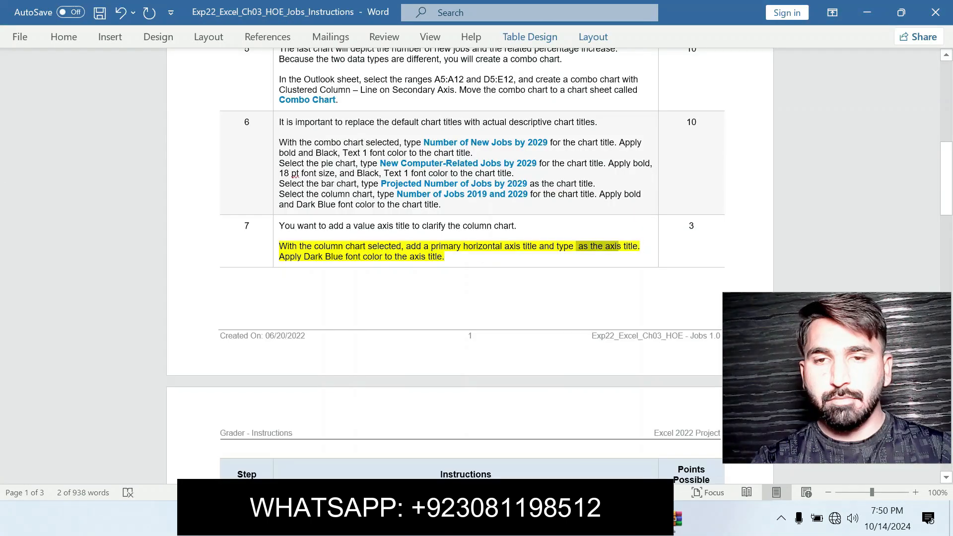
Restore the words Job Titles in step 7 of the Word instructions by undoing the recent text edits.
left_click(577, 246)
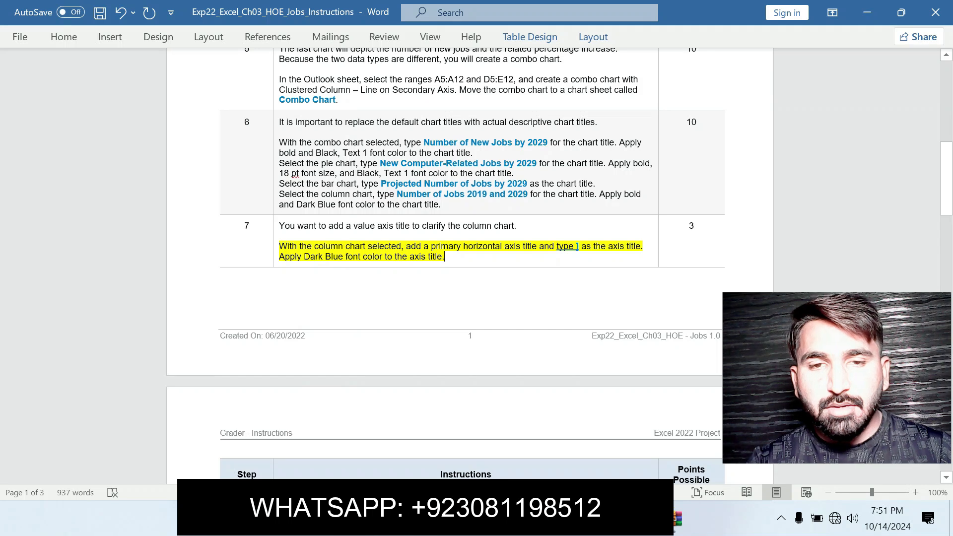
scroll(469, 267, "down", 5)
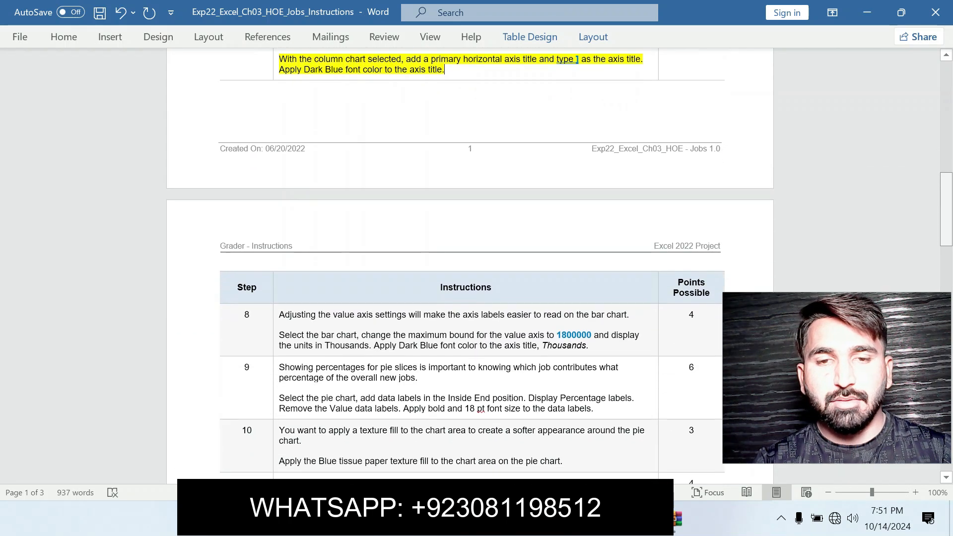
key("ctrl+z")
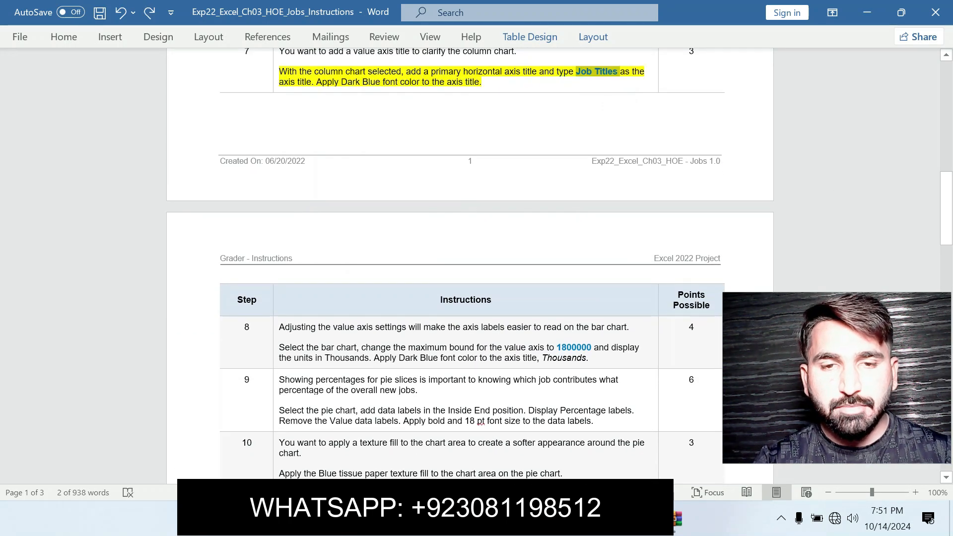
Highlight step 8's bar chart instruction in yellow and select the value 1800000 in it.
left_click_drag(279, 347, 587, 358)
left_click(657, 336)
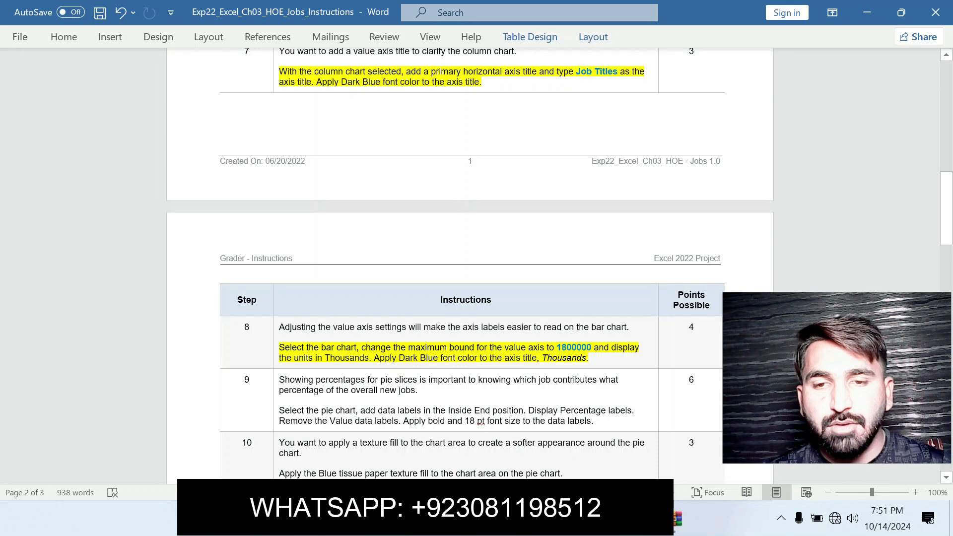
left_click_drag(556, 347, 591, 347)
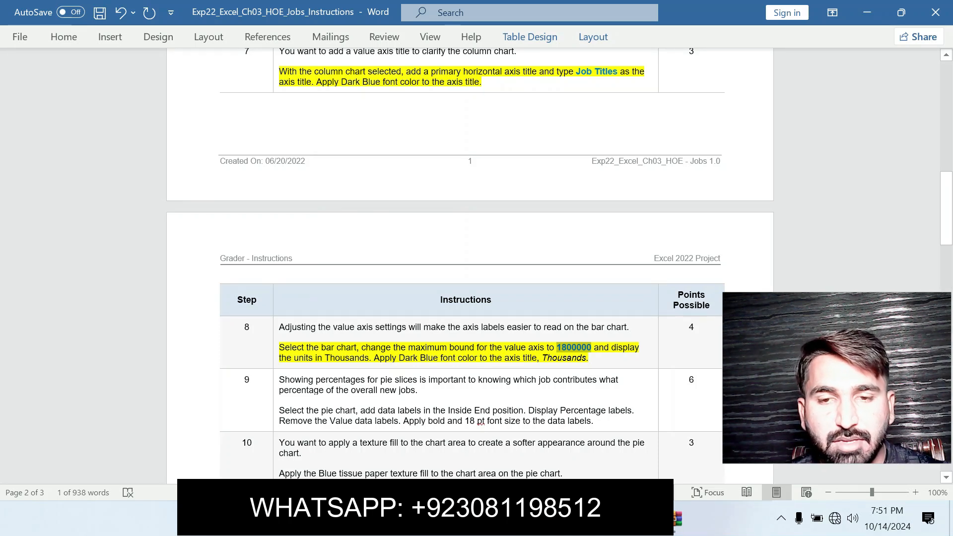
Switch to Excel and open the axis formatting options for the value axis on the Bar Chart sheet.
key("alt+Tab")
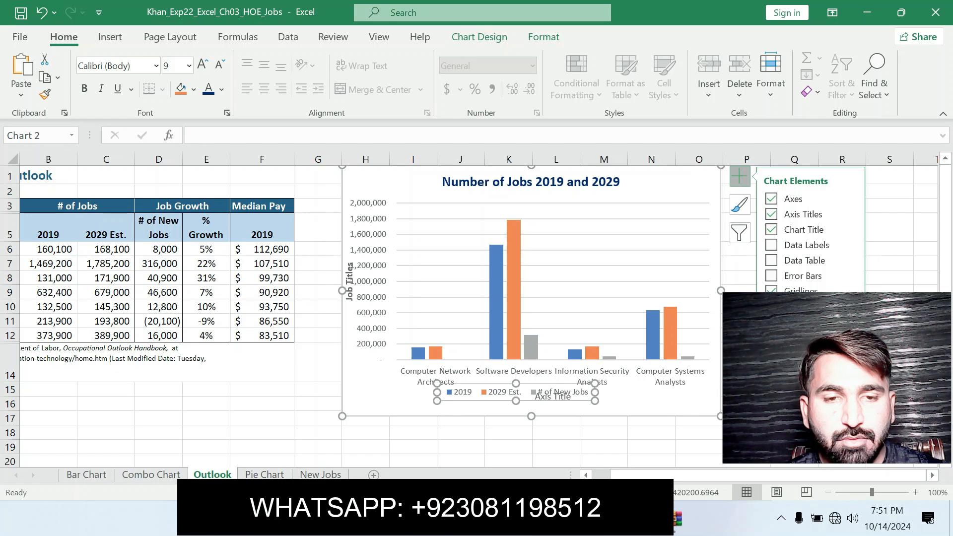
key("ctrl+Page_Up")
key("ctrl+Page_Up")
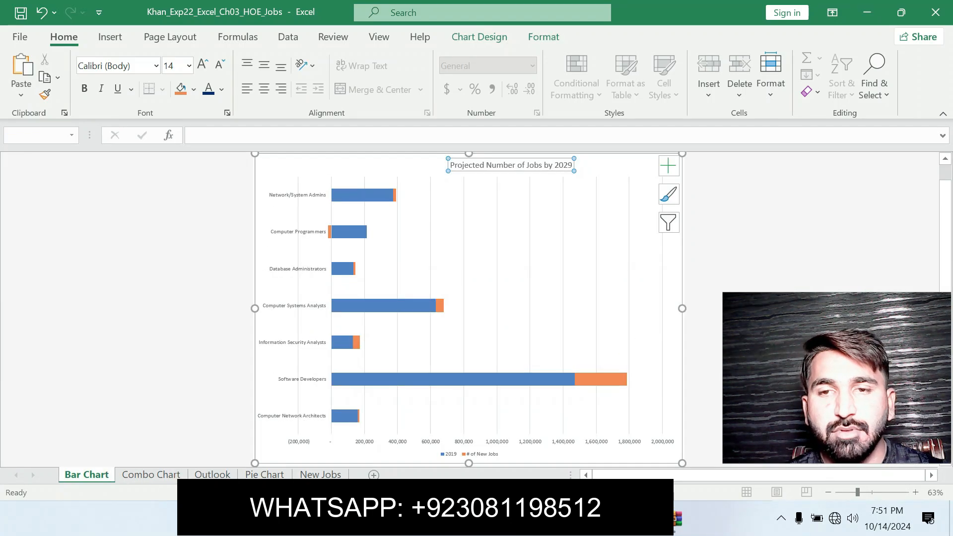
left_click(480, 441)
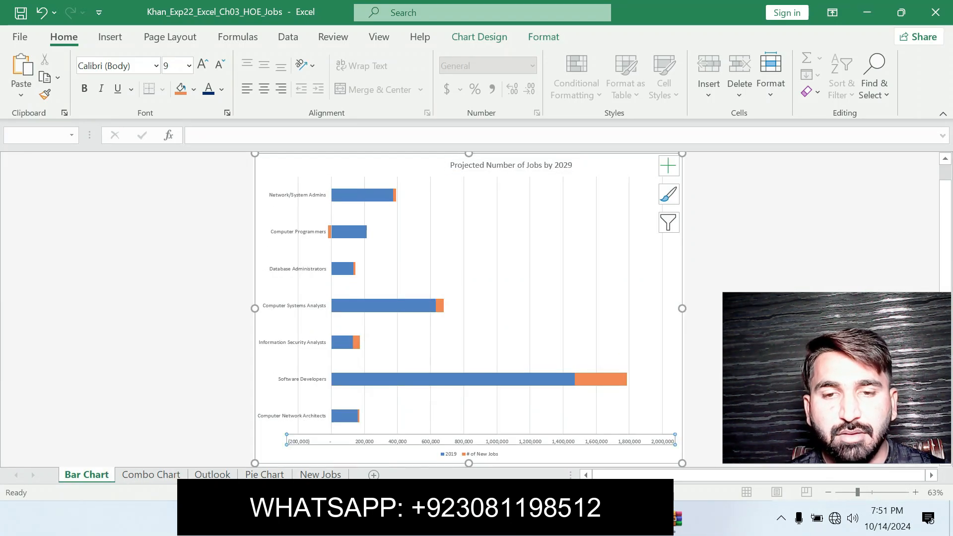
right_click(419, 441)
left_click(446, 430)
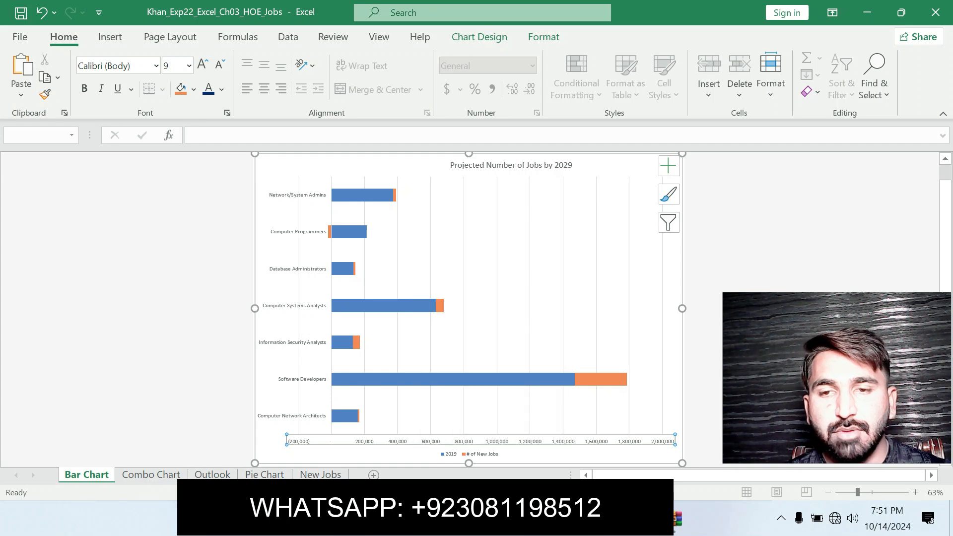
Recheck step 8 in Word and set the maximum bound of the bar chart's value axis to 1800000 in Excel.
left_click_drag(824, 377, 164, 365)
key("alt+Tab")
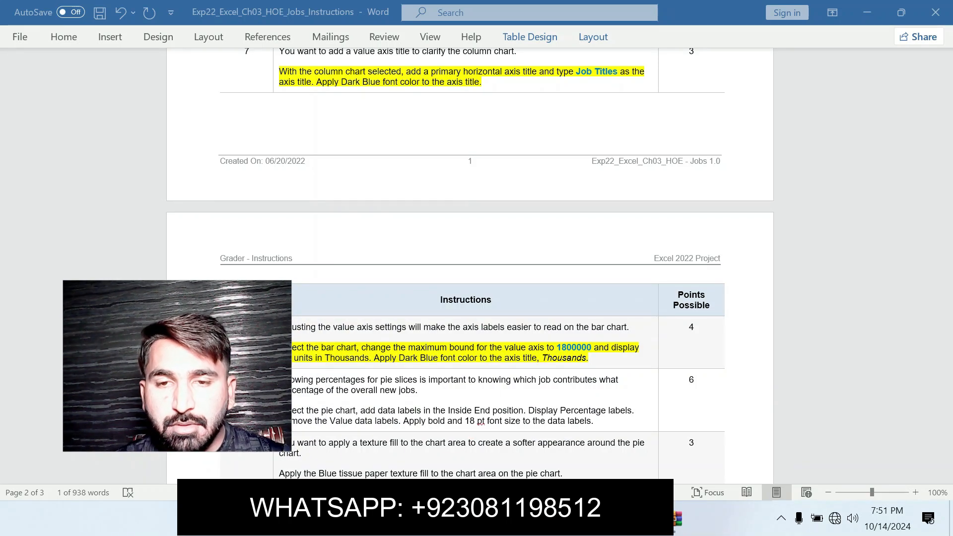
key("alt+Tab")
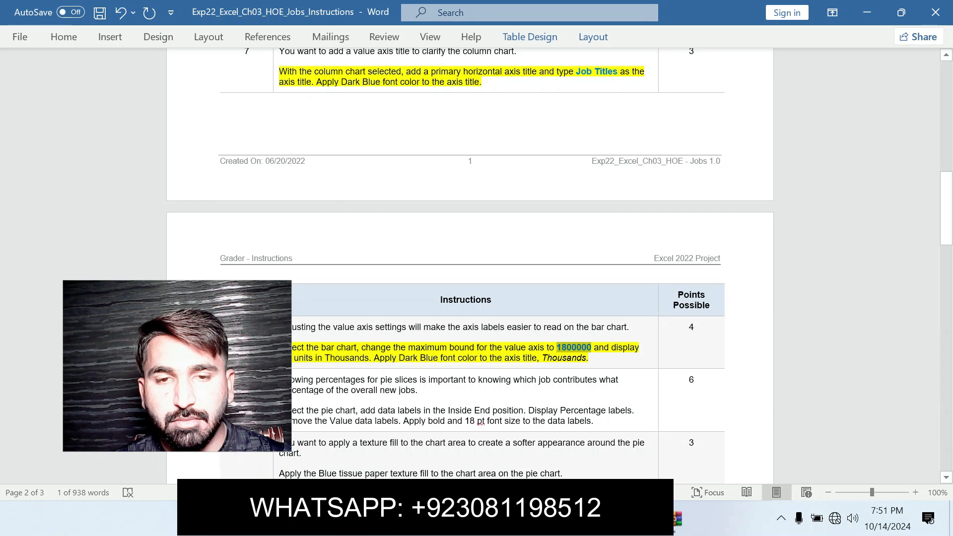
left_click_drag(177, 366, 178, 364)
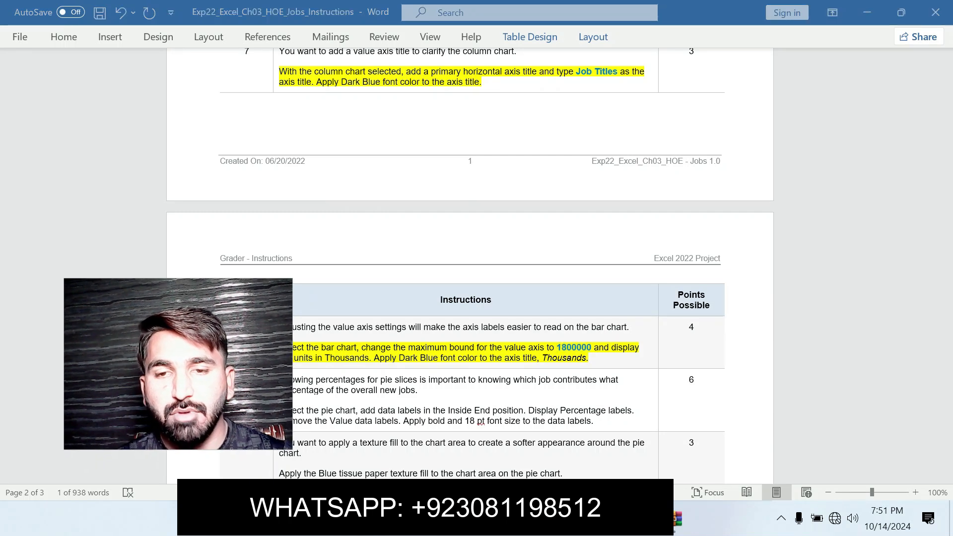
left_click(609, 518)
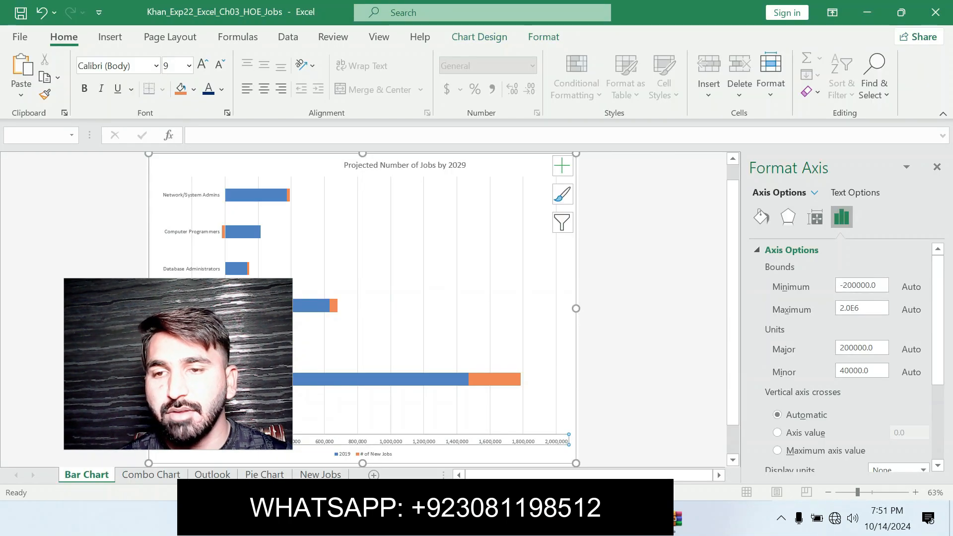
double_click(849, 308)
type("1800000")
key("Return")
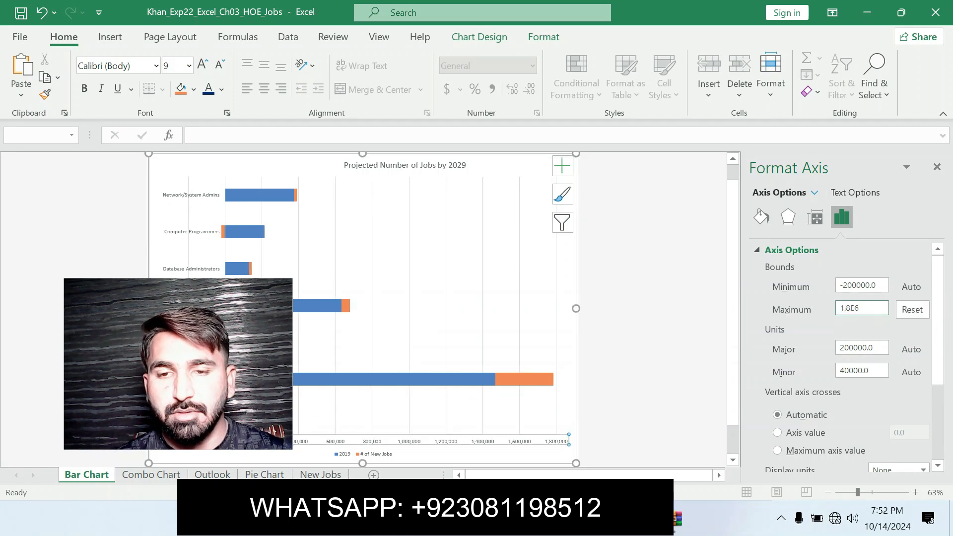
Recheck step 8 in Word and set the display units of the bar chart's value axis to Thousands in Excel.
key("alt+Tab")
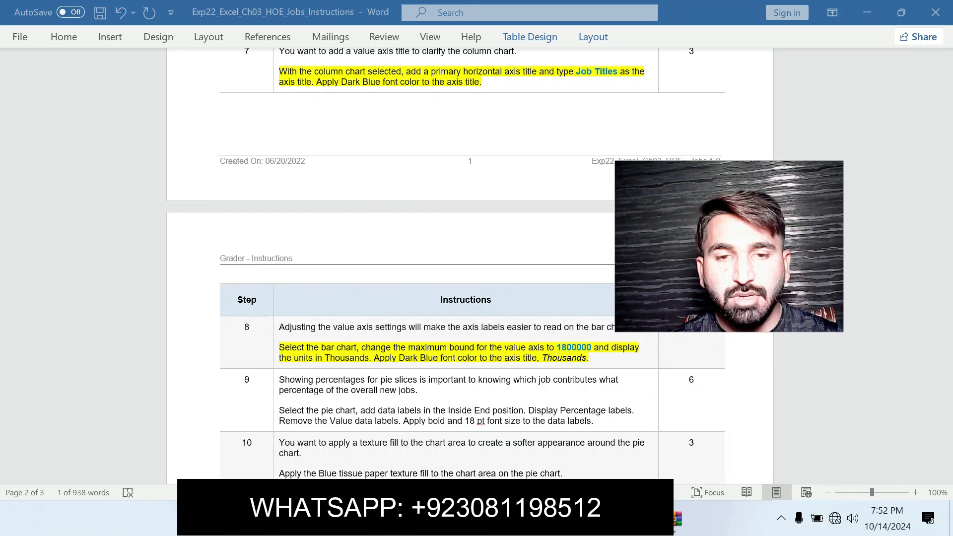
left_click(608, 518)
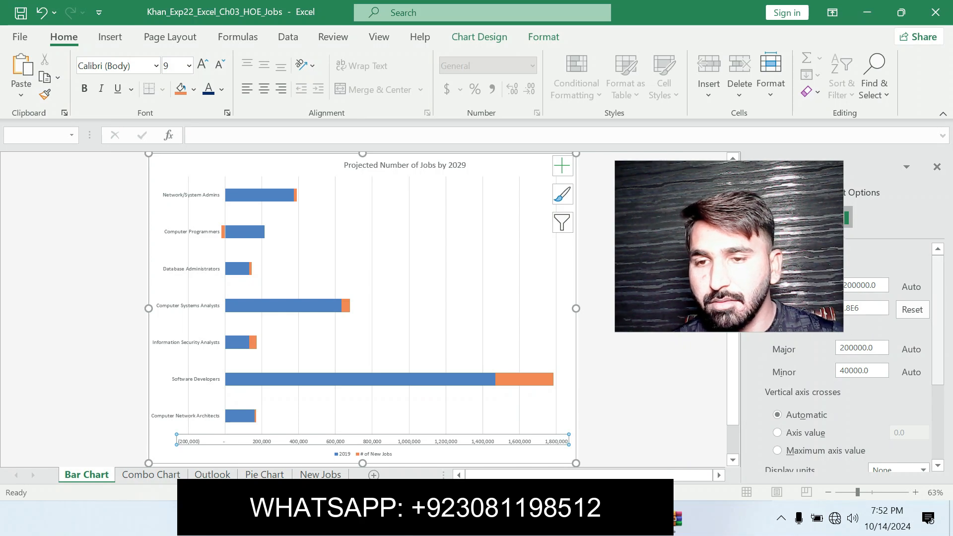
scroll(843, 372, "down", 3)
left_click(923, 381)
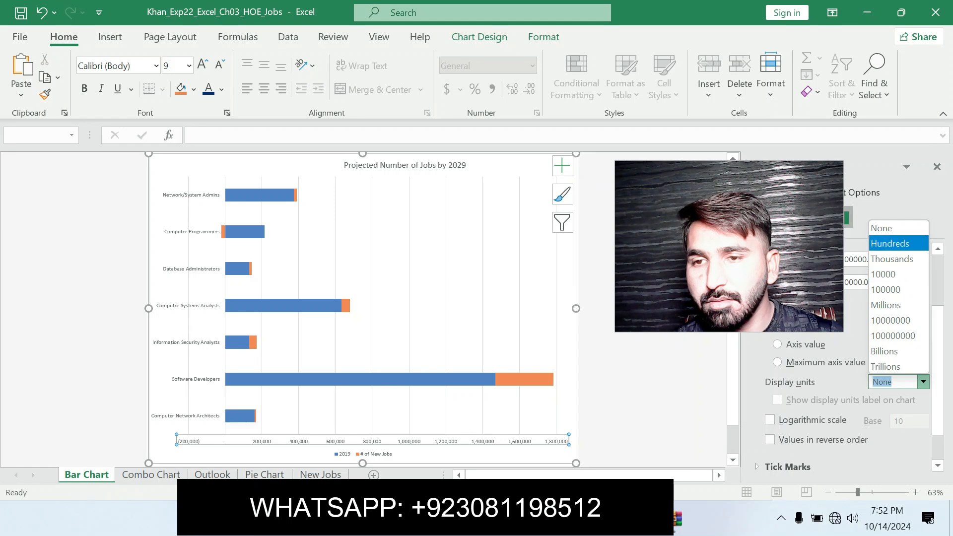
left_click(892, 259)
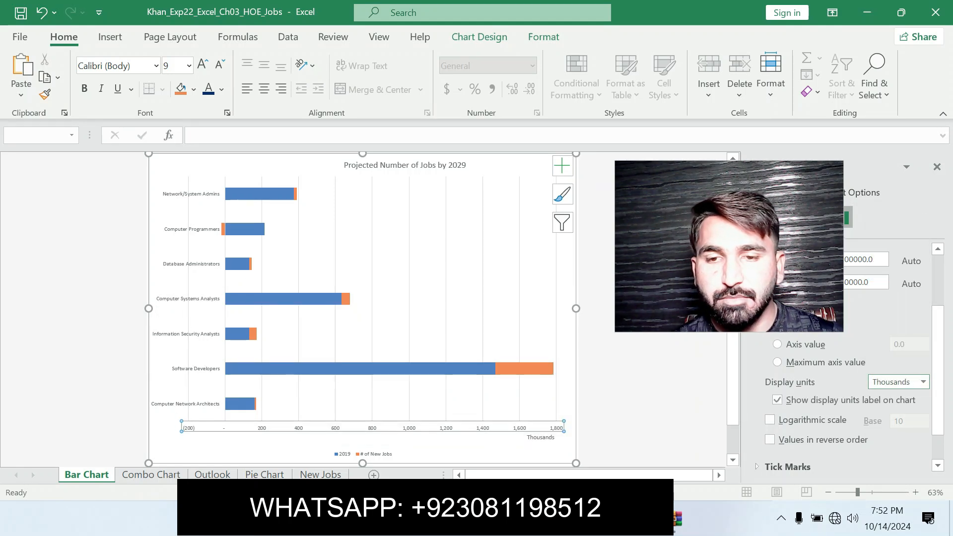
Switch to Word and undo the yellow highlight on step 8's instruction.
key("alt+Tab")
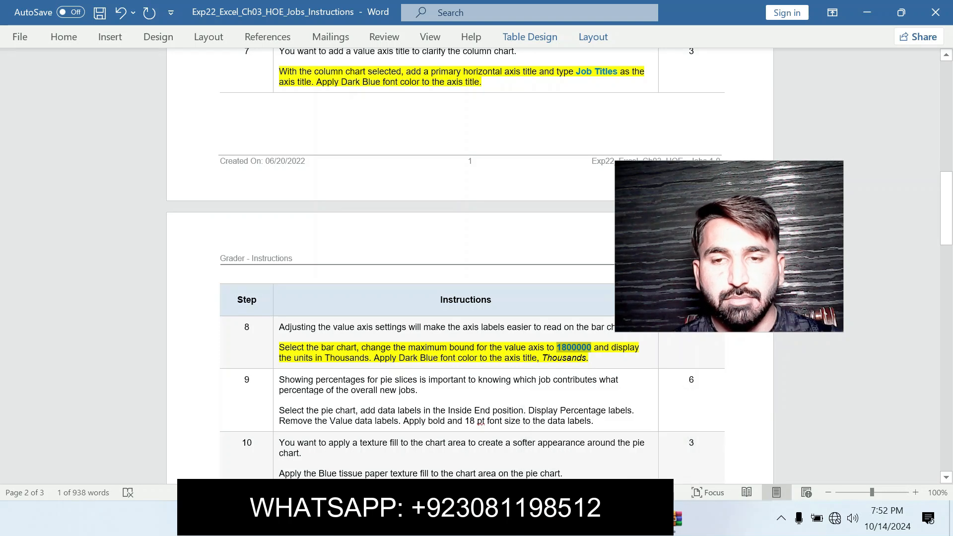
key("ctrl+z")
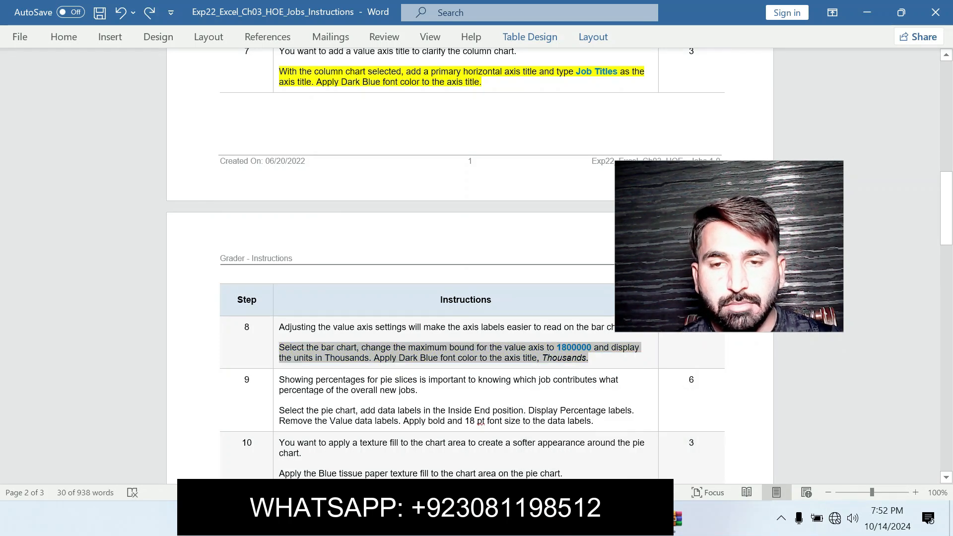
Switch to Excel, recheck step 8 in Word, and apply Dark Blue font color to the bar chart's title.
key("alt+Tab")
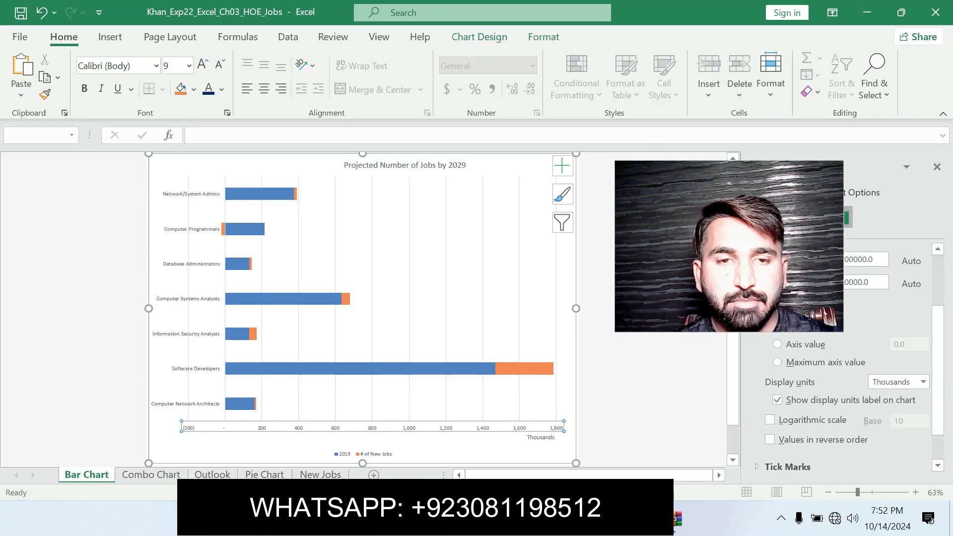
left_click(191, 298)
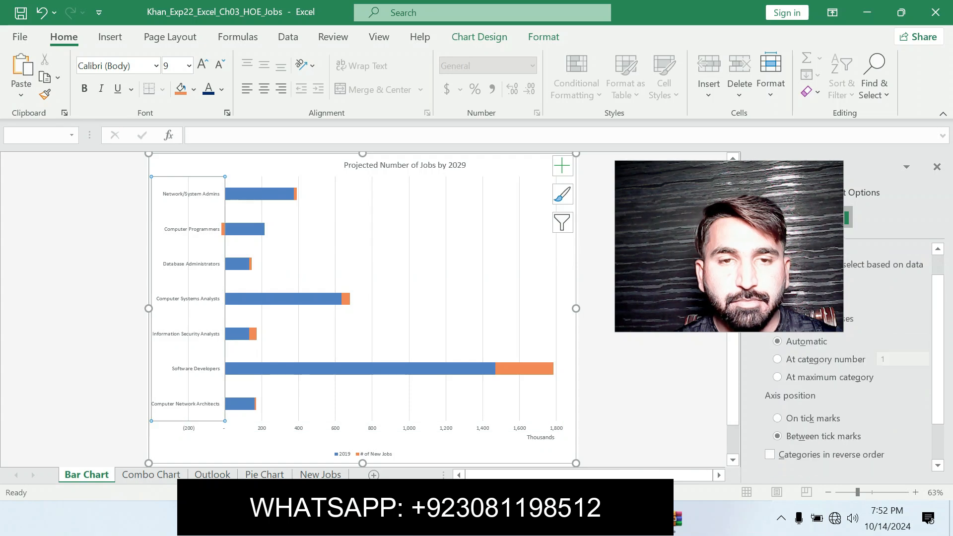
key("alt+Tab")
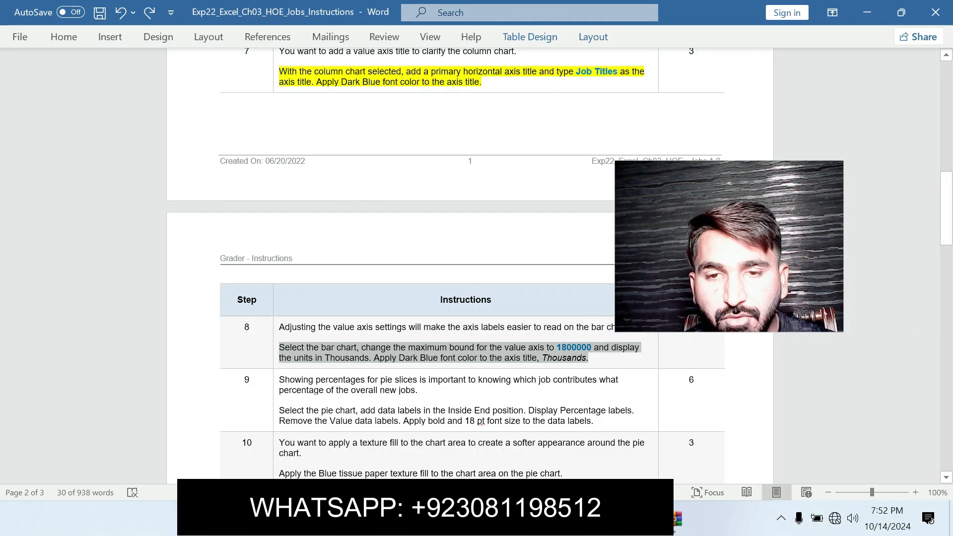
key("alt+Tab")
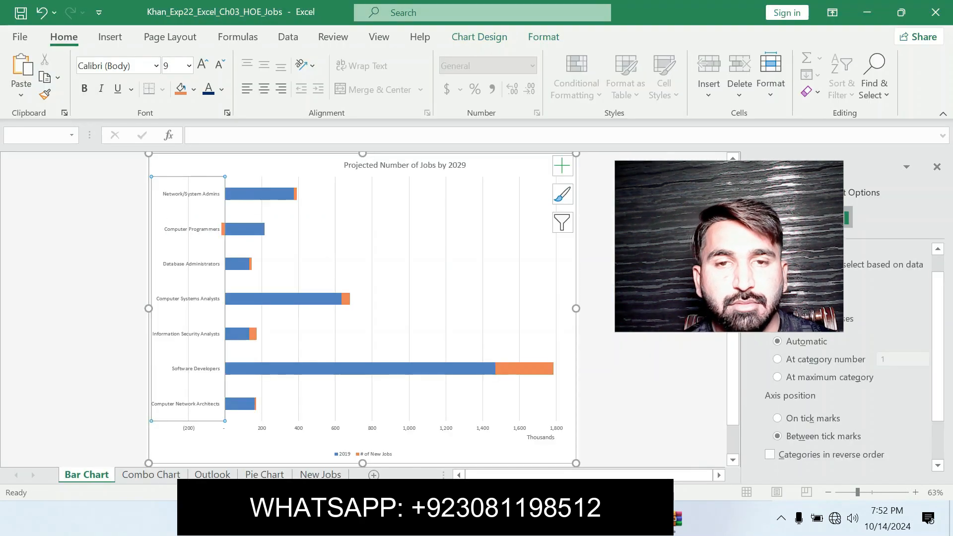
left_click(404, 166)
left_click(208, 90)
key("Escape")
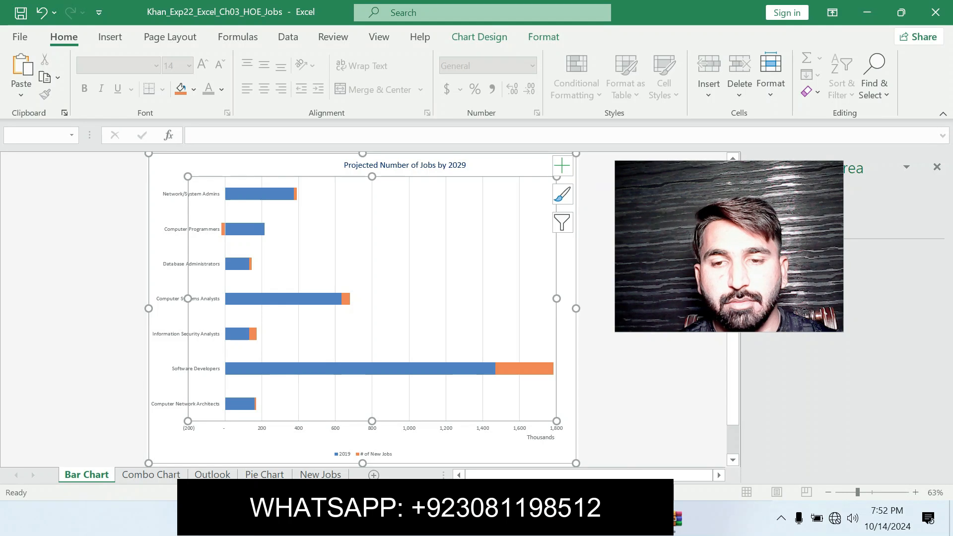
Switch to Word, undo the yellow highlight on step 7's instruction, and highlight step 9's instruction in yellow.
key("alt+Tab")
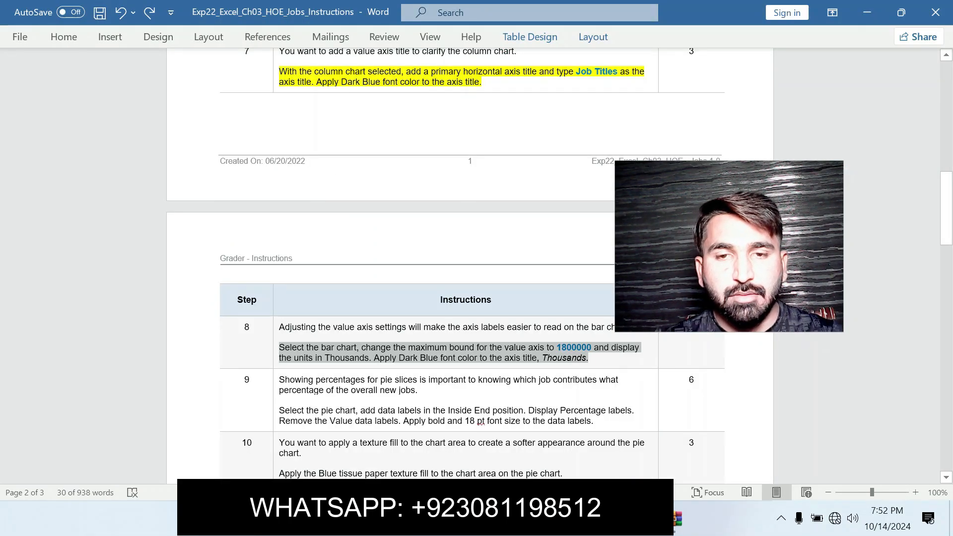
key("ctrl+z")
left_click(475, 384)
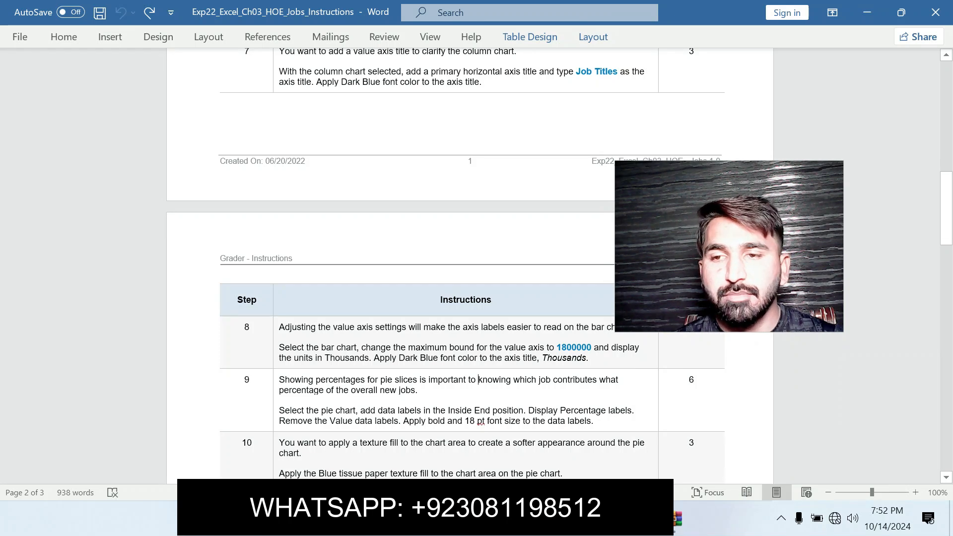
left_click_drag(728, 248, 840, 414)
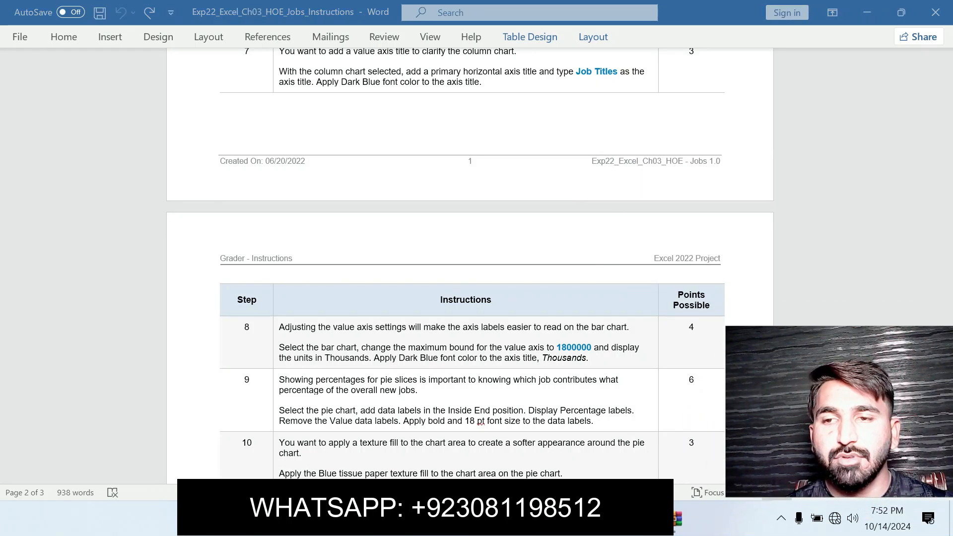
left_click(478, 380)
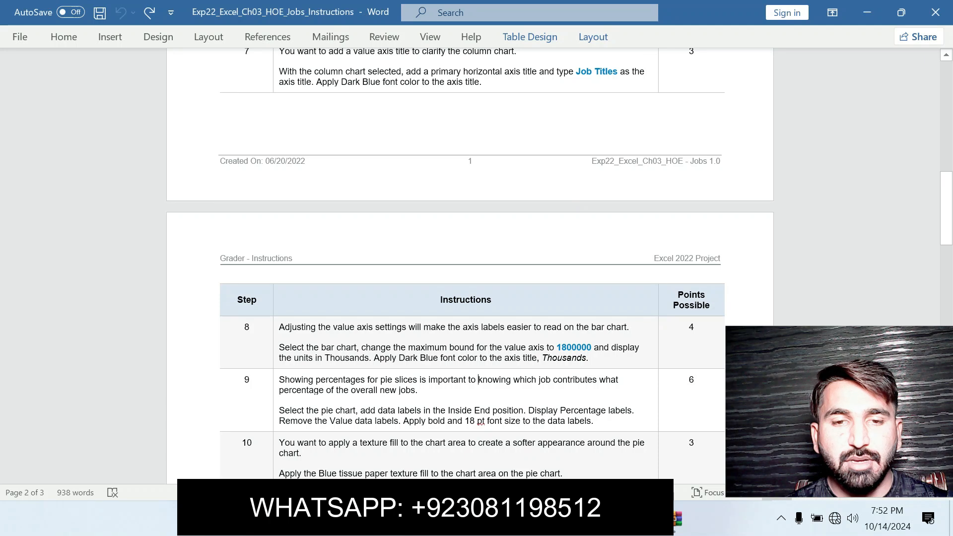
left_click_drag(279, 411, 593, 421)
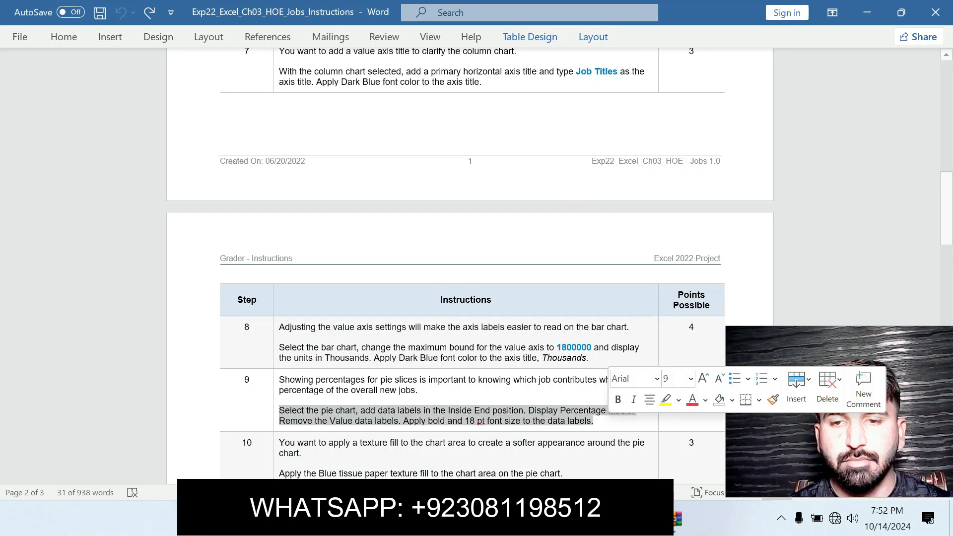
left_click(665, 400)
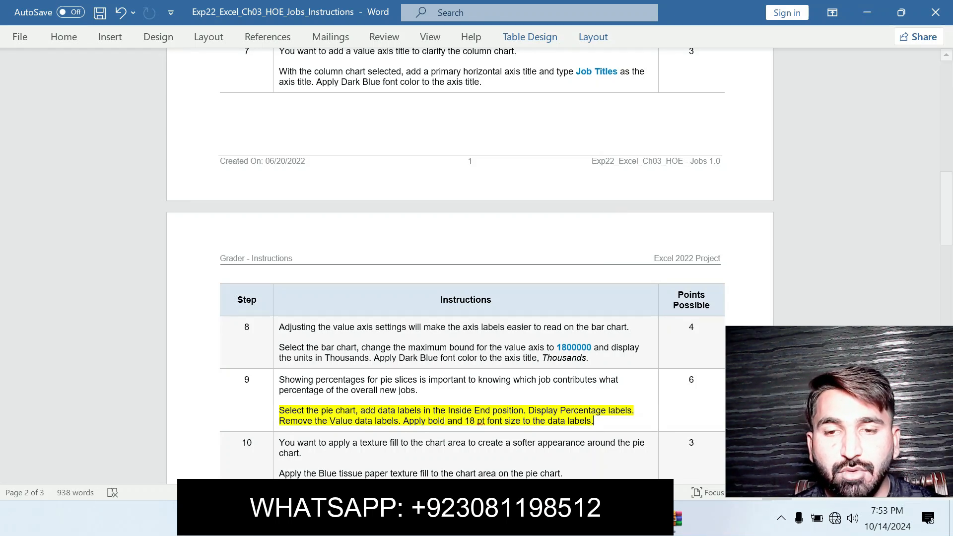
Switch to Excel and add data labels to the pie chart on the Pie Chart sheet.
key("alt+Tab")
left_click(265, 475)
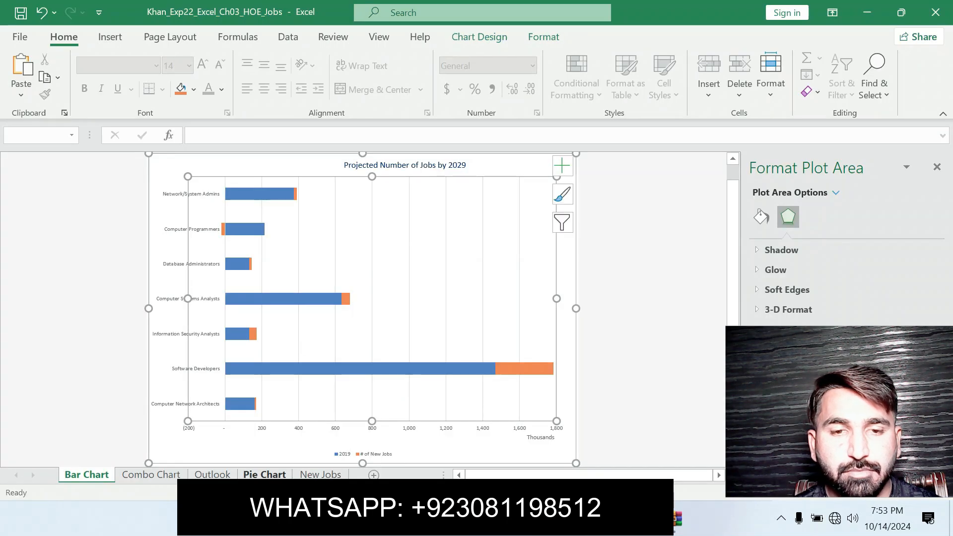
left_click(546, 198)
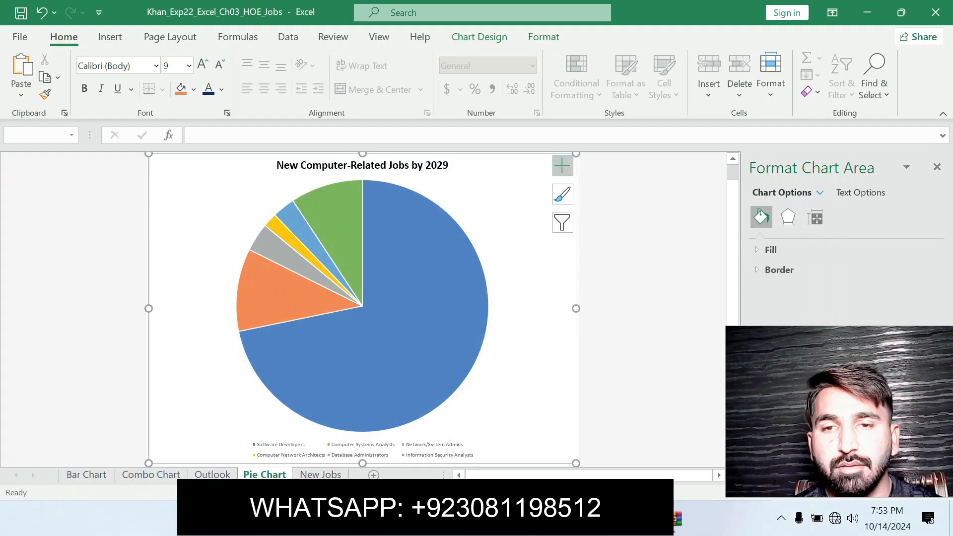
left_click(562, 165)
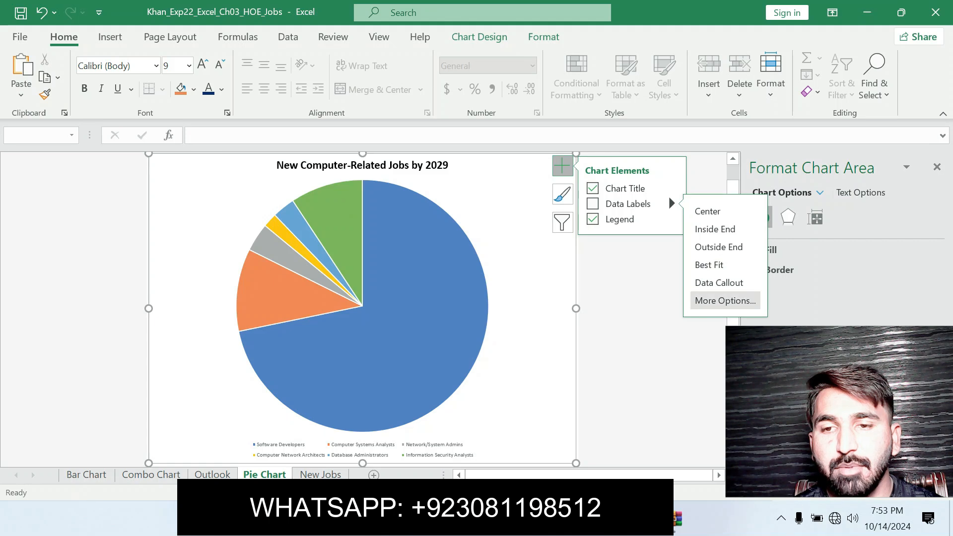
left_click(722, 300)
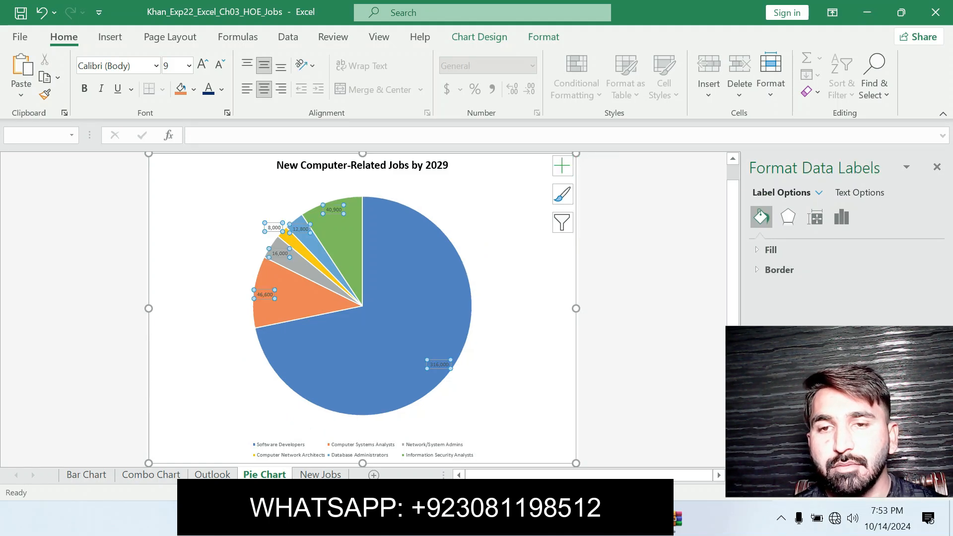
Set the pie chart's data labels to show Percentage and remove Value from them.
left_click(562, 165)
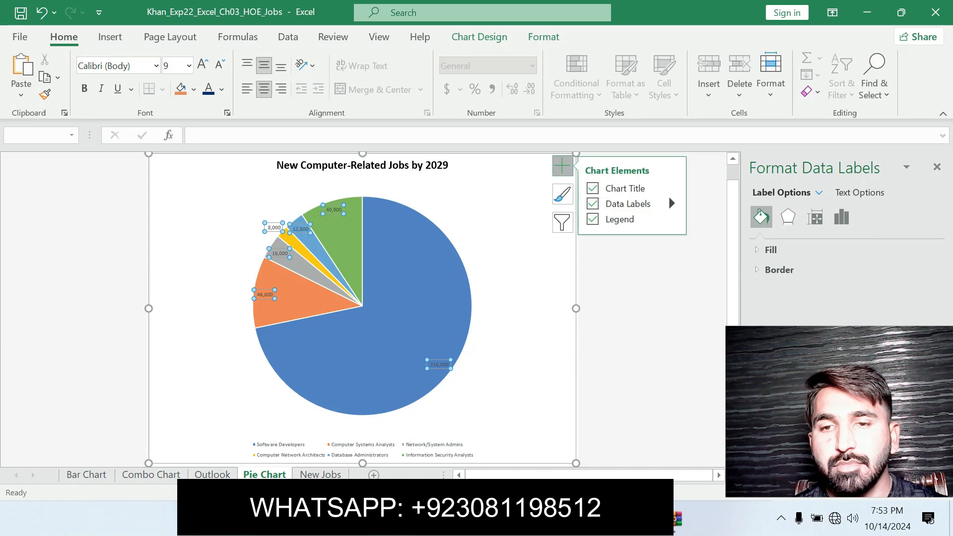
left_click(672, 203)
left_click(723, 300)
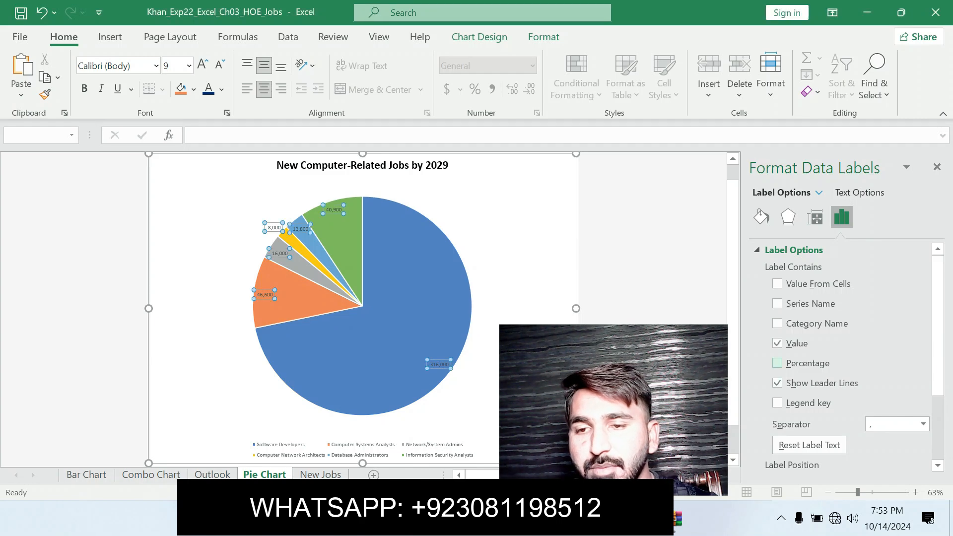
left_click(777, 363)
left_click(777, 343)
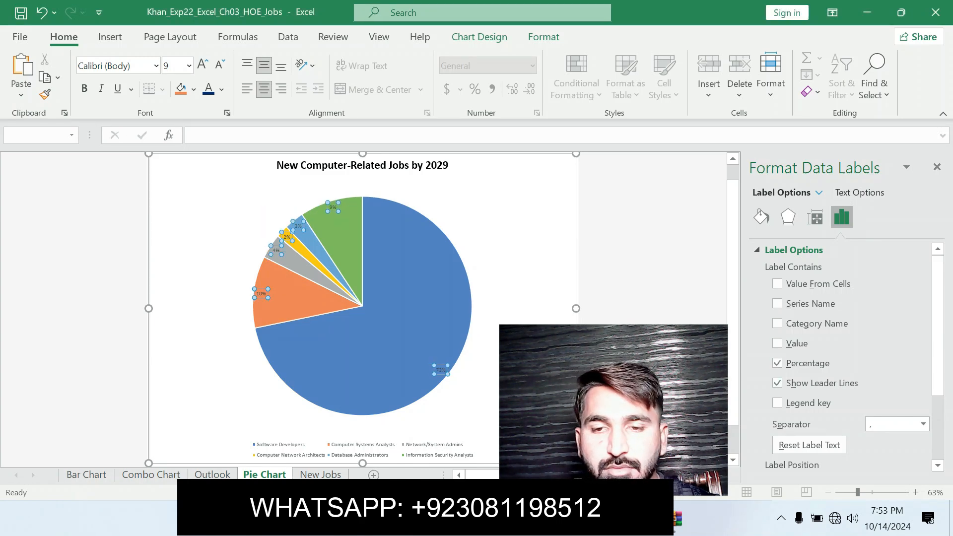
Recheck step 9 in Word, set the pie chart's data label position to Inside End in Excel, and close the label formatting options.
key("alt+Tab")
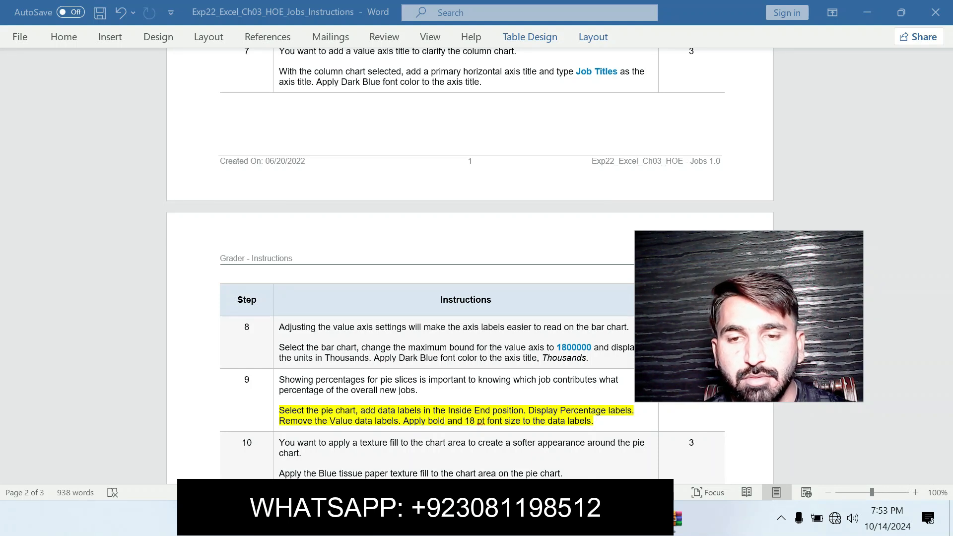
key("alt+Tab")
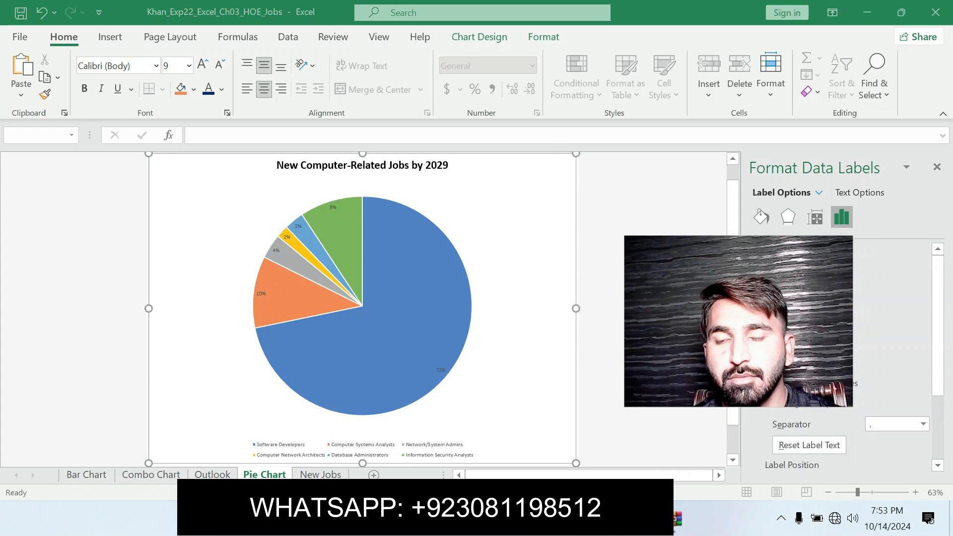
left_click(439, 370)
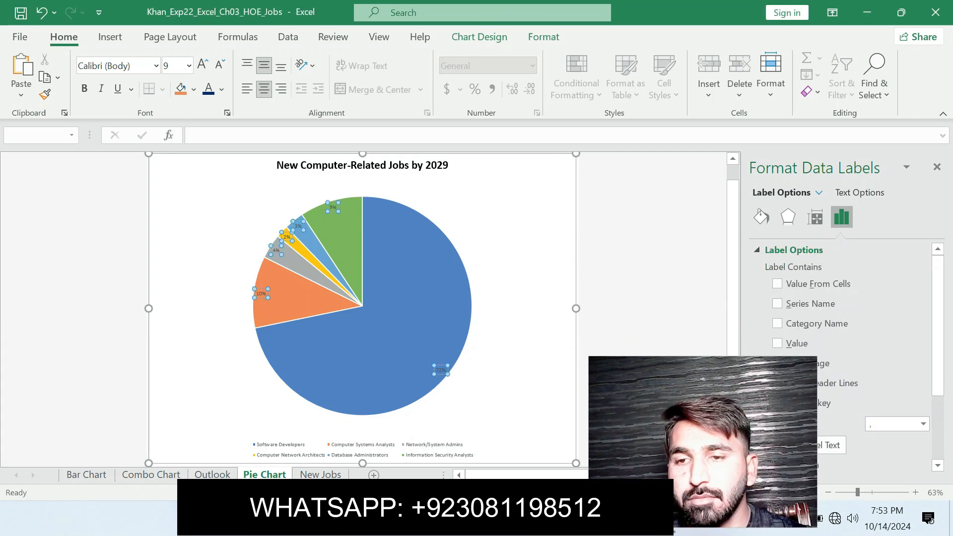
scroll(844, 323, "down", 5)
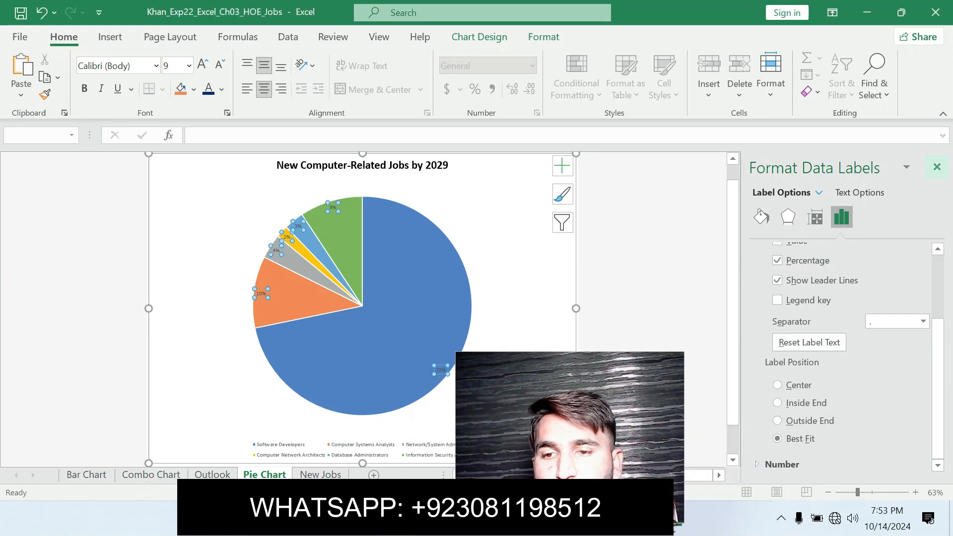
left_click(777, 402)
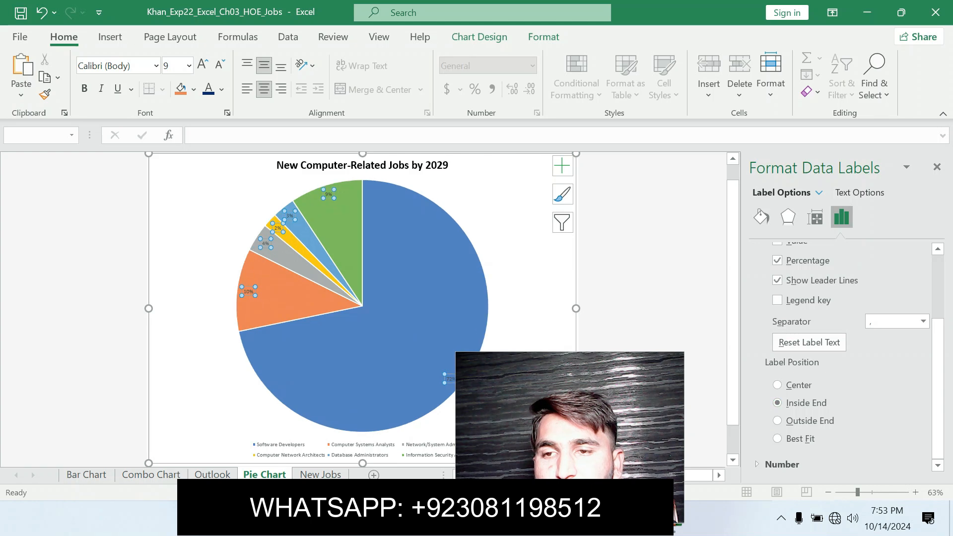
left_click(936, 167)
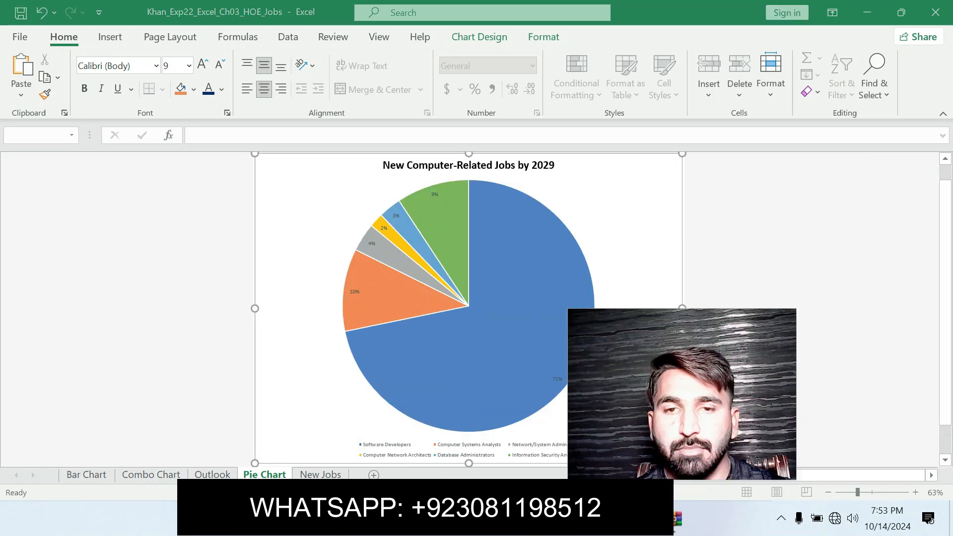
Recheck step 9 in Word and apply bold and 18 pt font size to the pie chart's data labels in Excel.
key("alt+Tab")
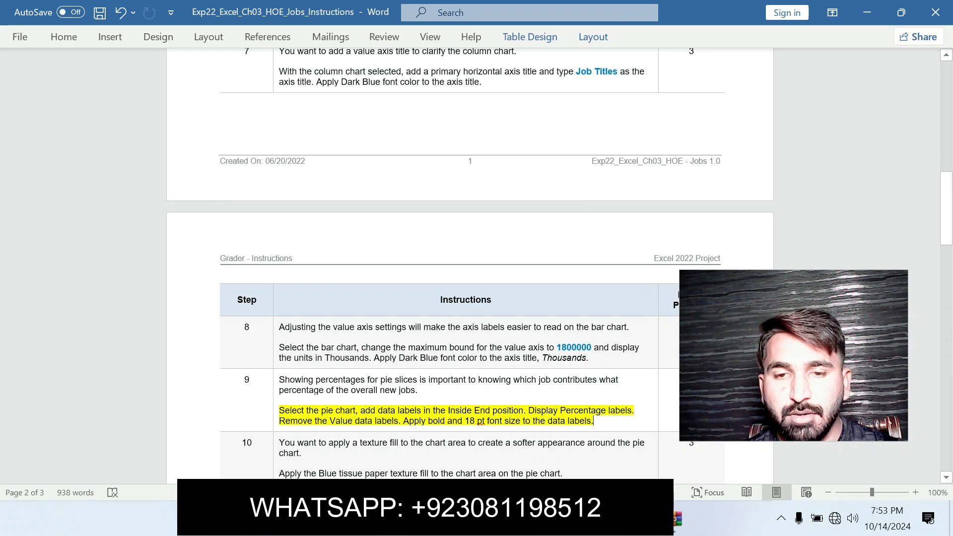
key("alt+Tab")
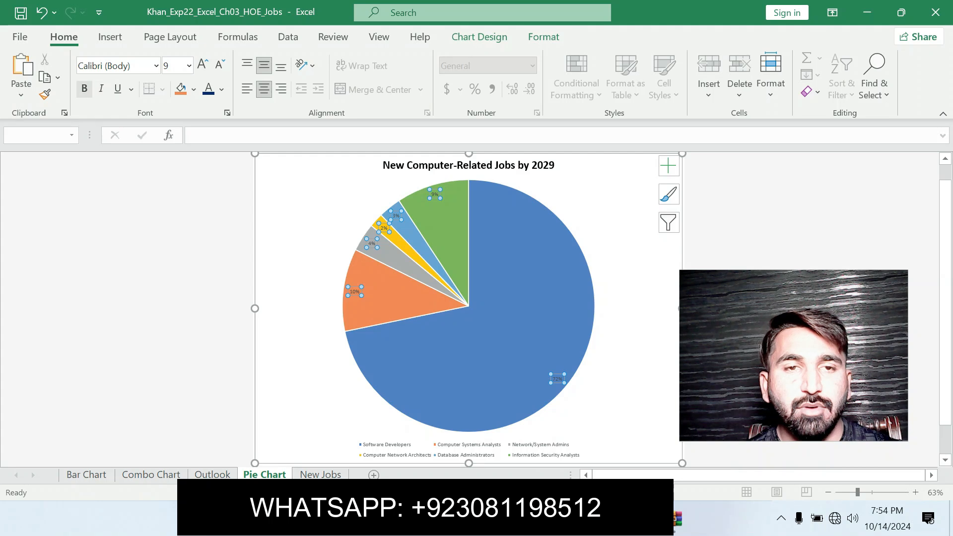
left_click(84, 88)
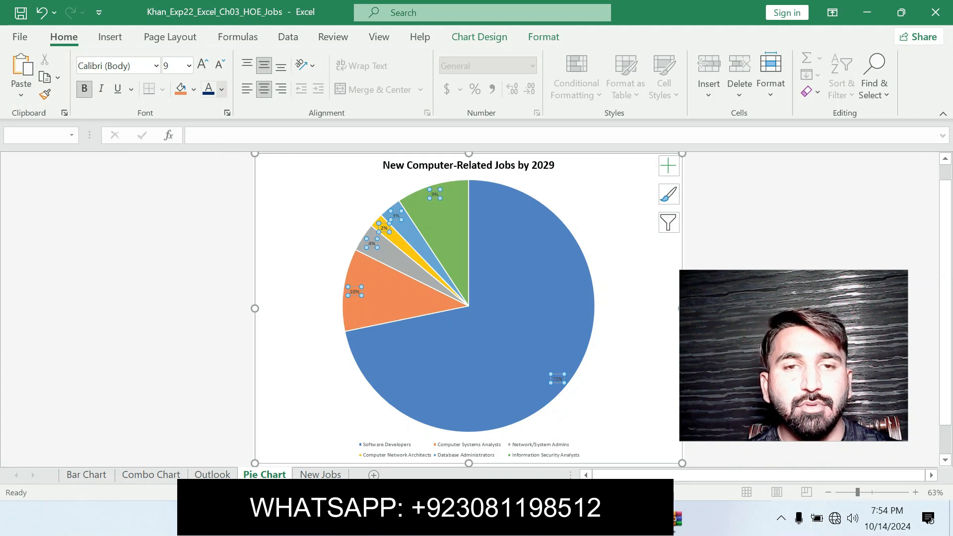
left_click(189, 65)
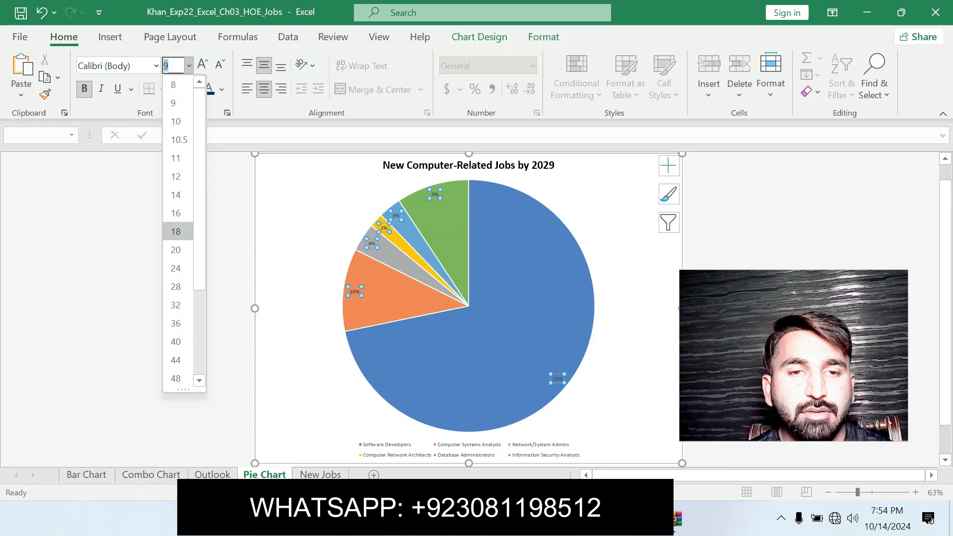
left_click(177, 232)
key("Escape")
Switch to Word, undo the yellow highlight on step 9's instruction, and highlight step 10's instruction in yellow.
key("alt+Tab")
left_click_drag(945, 208, 945, 250)
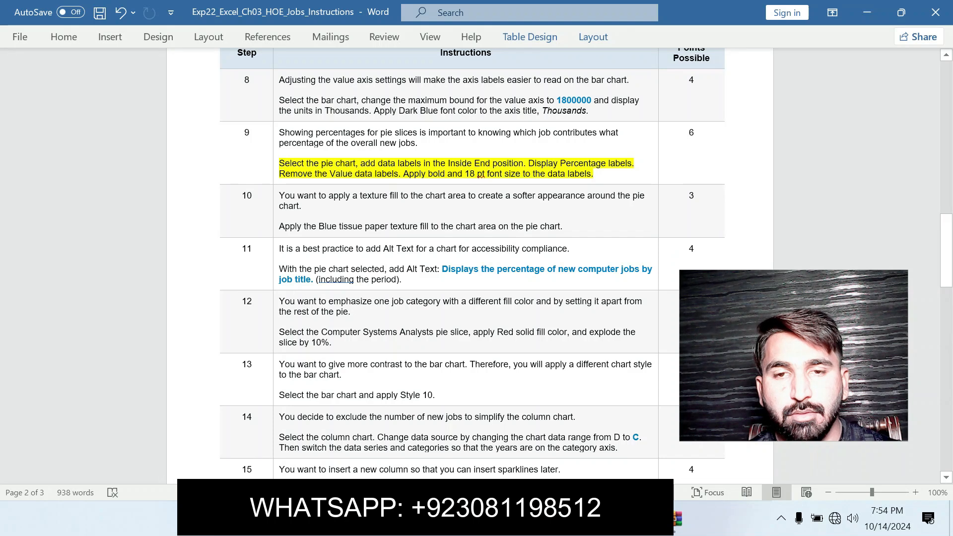
key("ctrl+z")
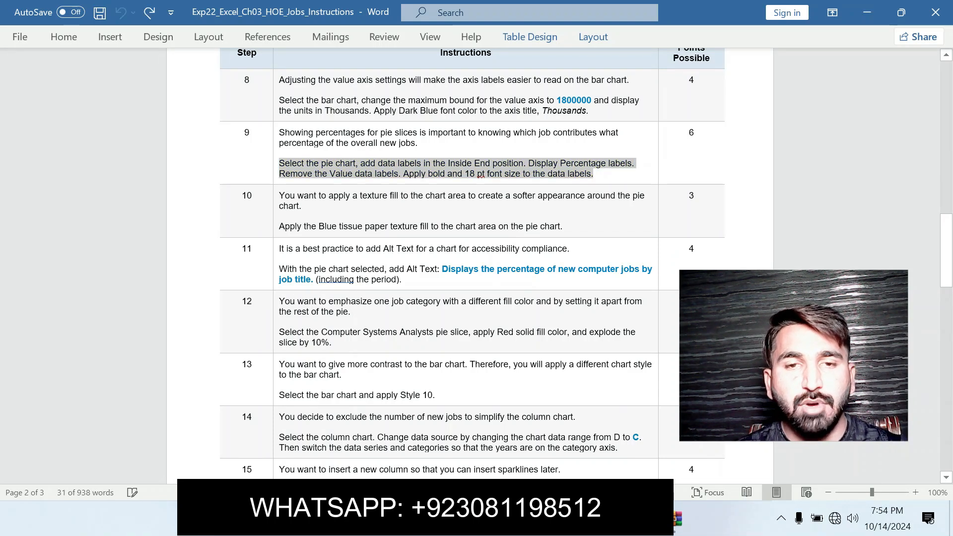
left_click_drag(285, 226, 562, 226)
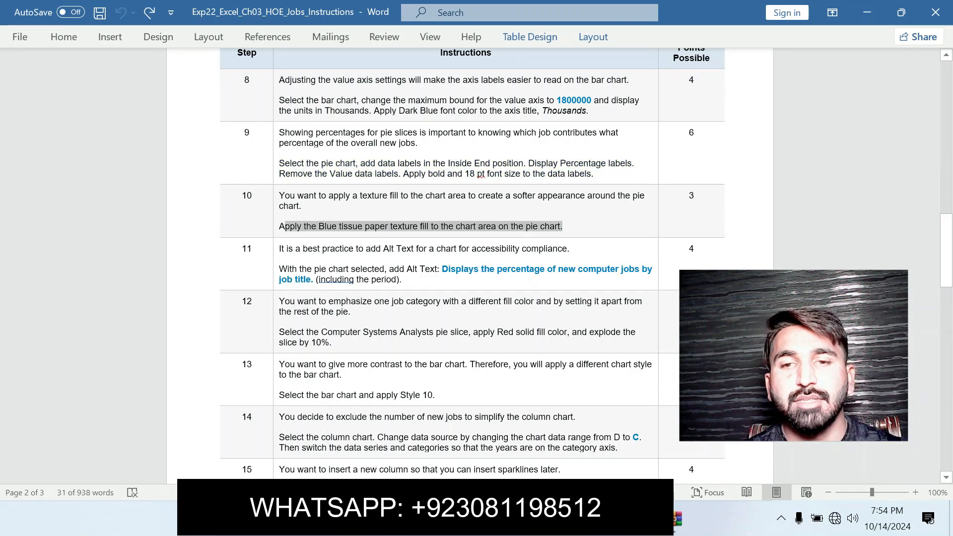
left_click(649, 206)
left_click(649, 205)
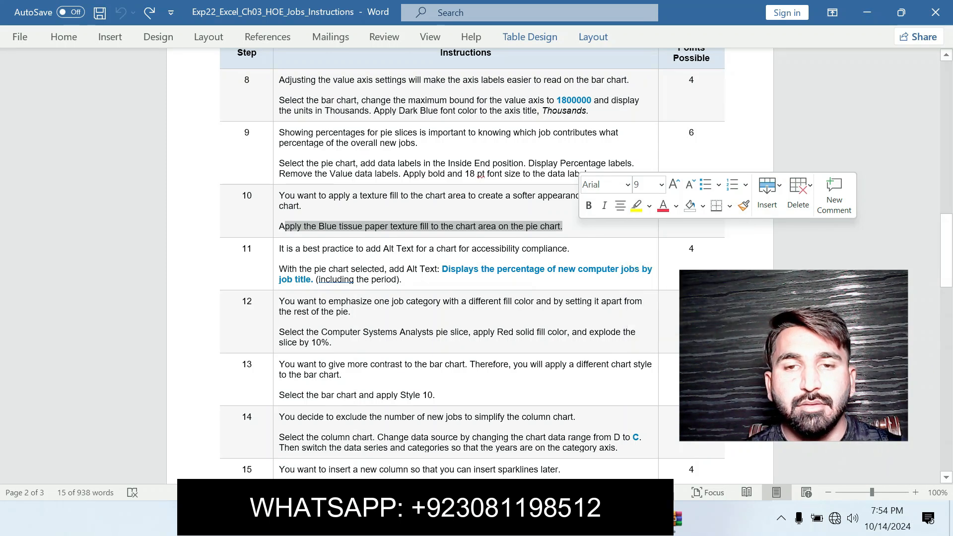
left_click(636, 205)
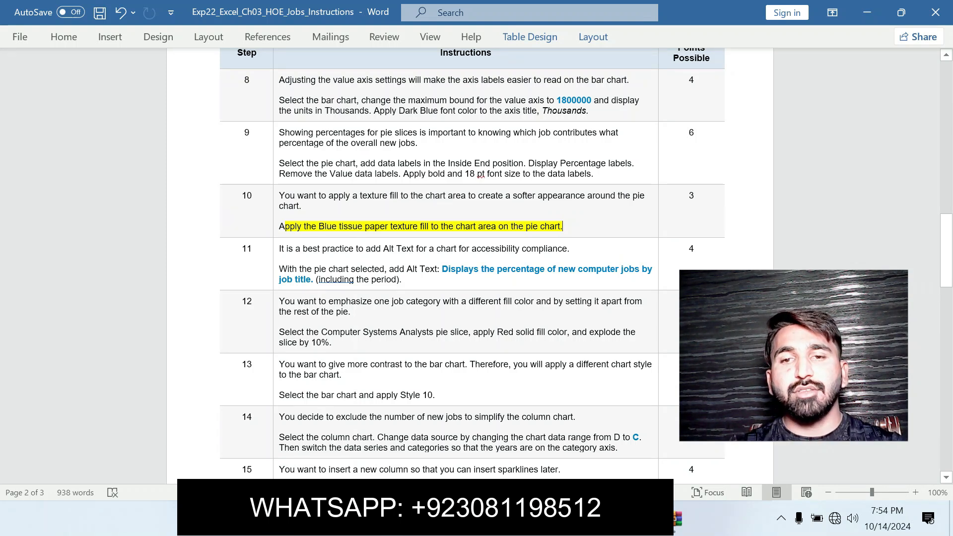
Switch to Excel and open the fill options for the pie chart's chart area.
left_click(607, 518)
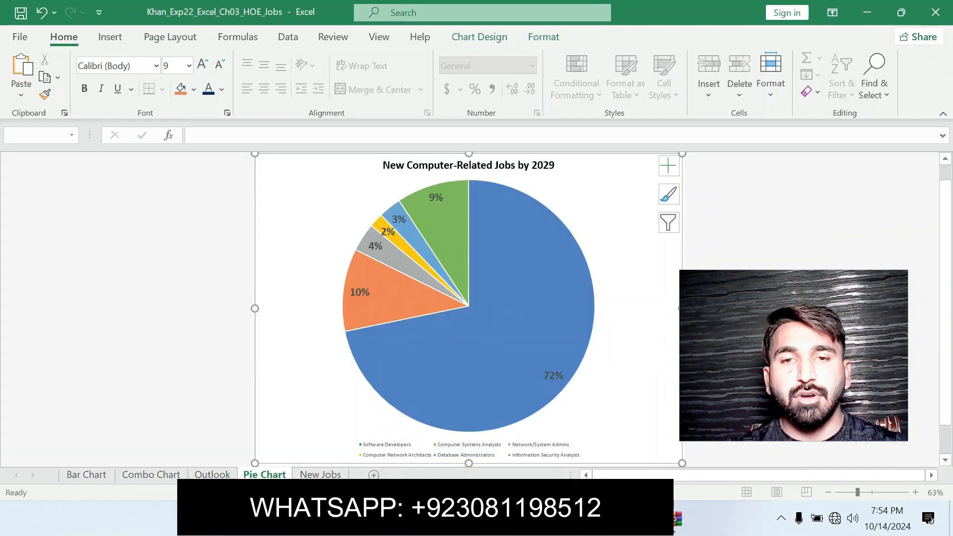
right_click(579, 436)
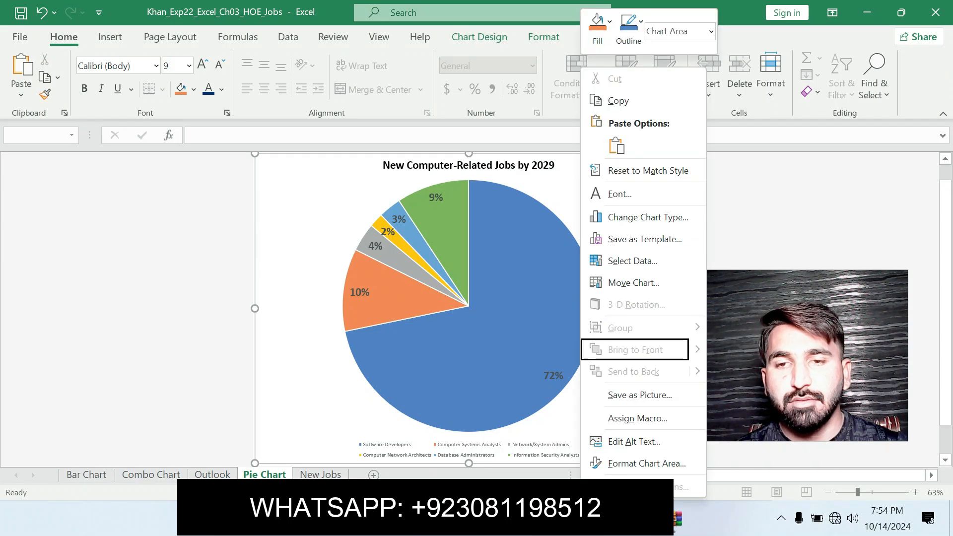
left_click(573, 408)
left_click(627, 387)
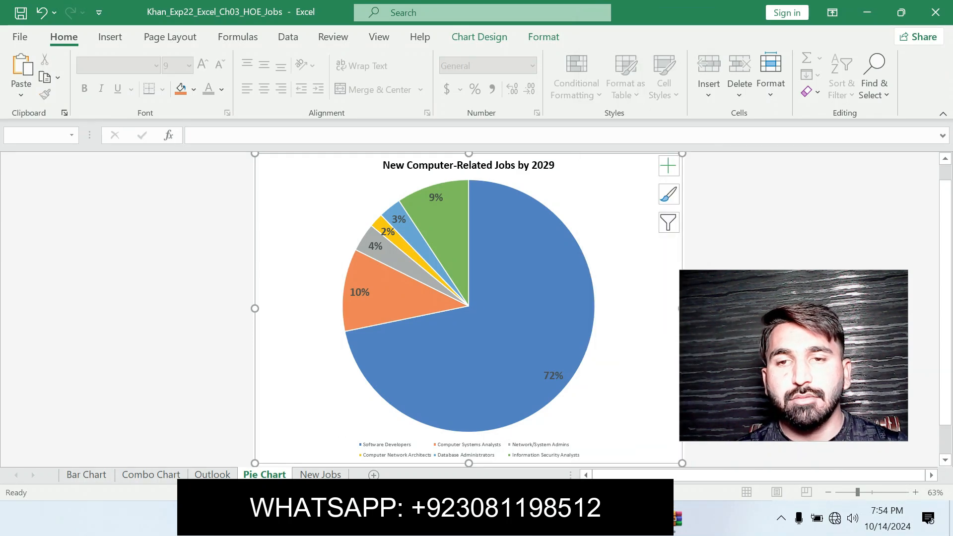
right_click(580, 435)
left_click(646, 464)
left_click(669, 166)
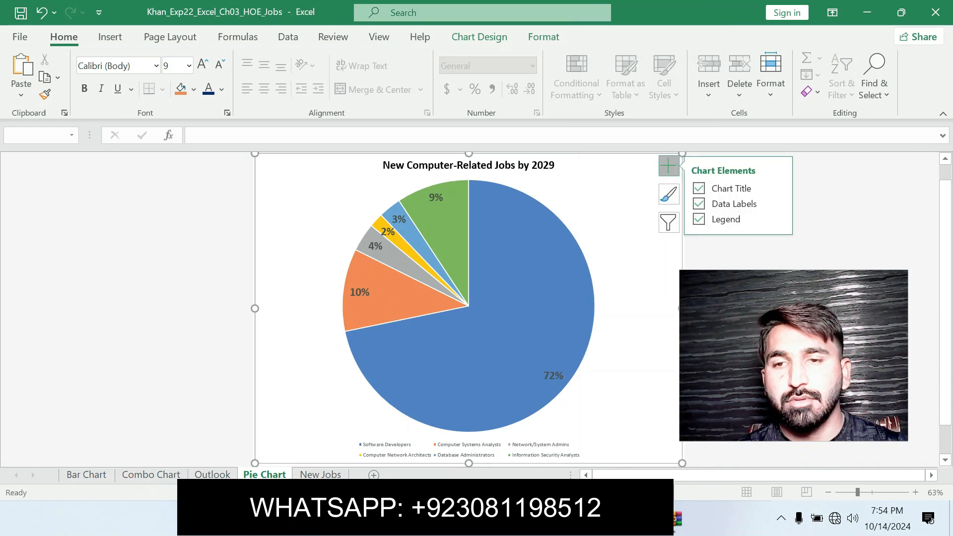
left_click(774, 198)
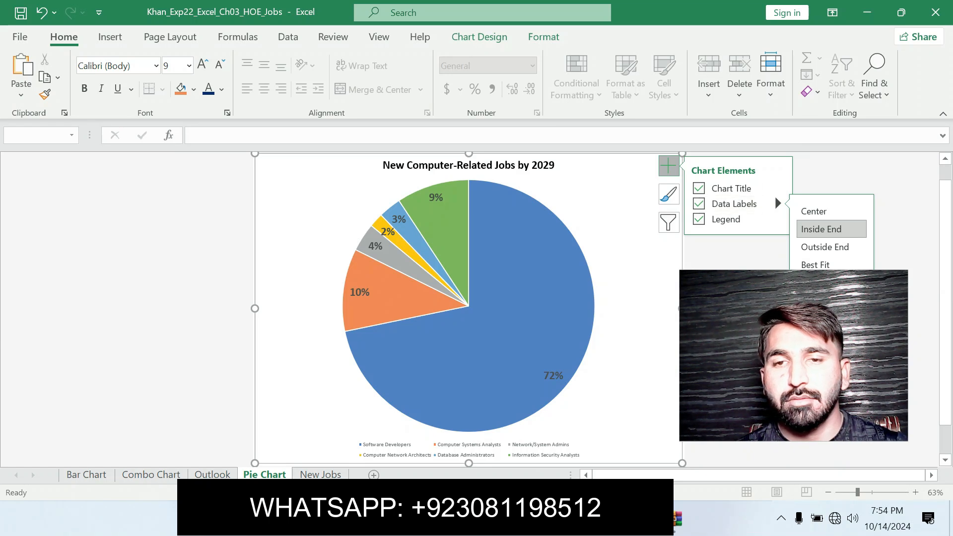
left_click(821, 229)
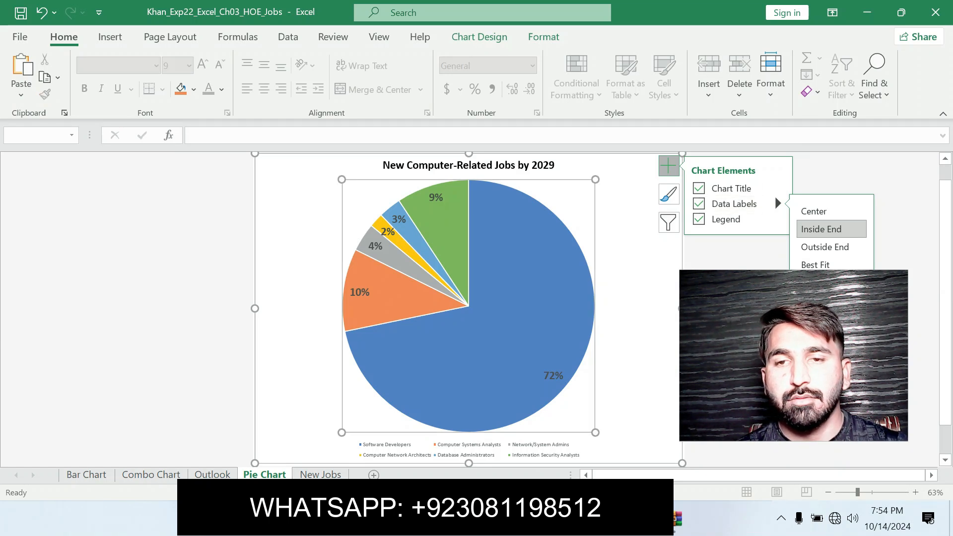
right_click(575, 172)
left_click(640, 462)
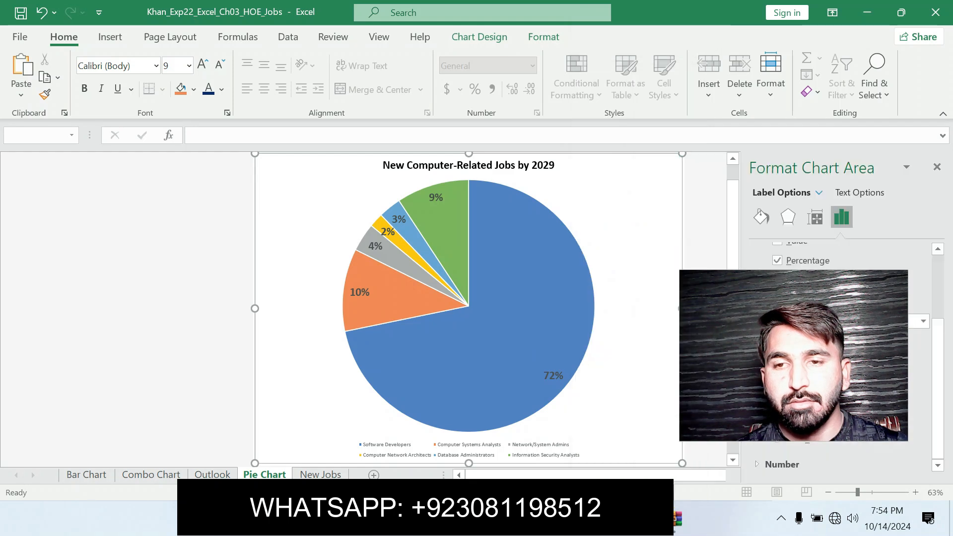
left_click(788, 217)
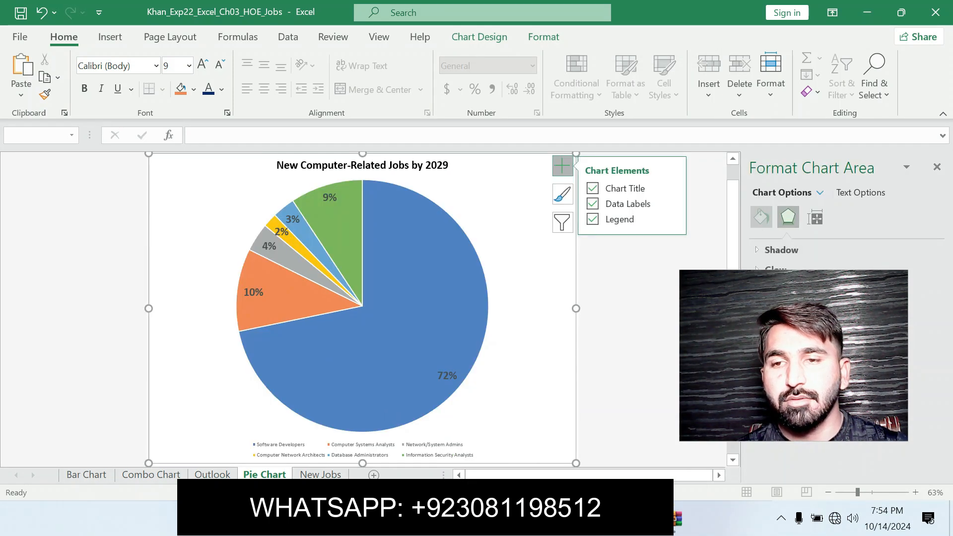
left_click(760, 217)
left_click(770, 250)
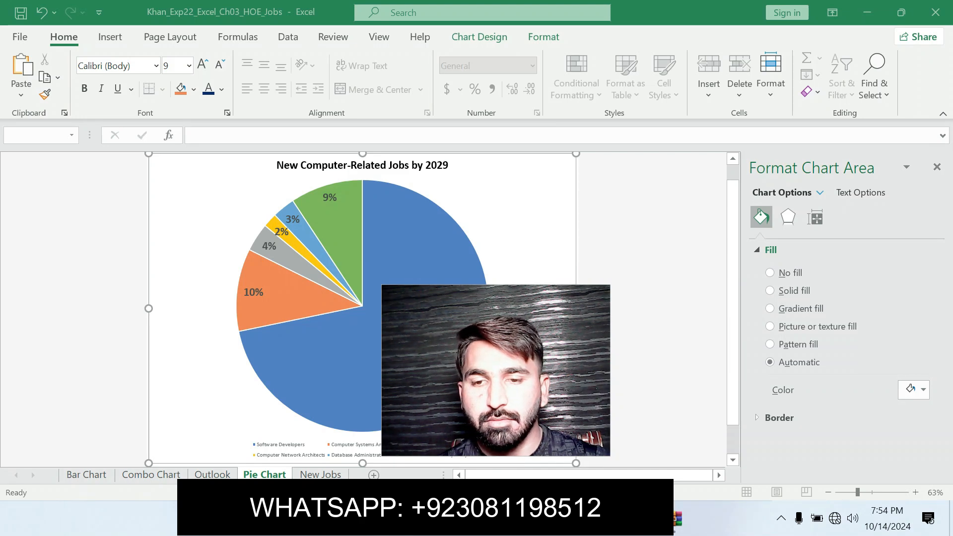
Recheck step 10 in Word and try solid fill and no fill on the pie chart's chart area in Excel.
key("alt+Tab")
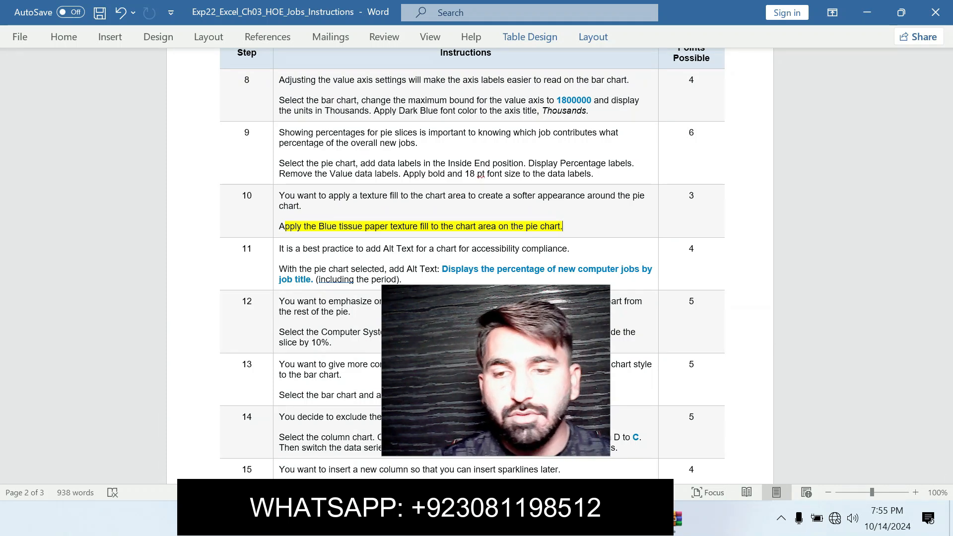
key("alt+Tab")
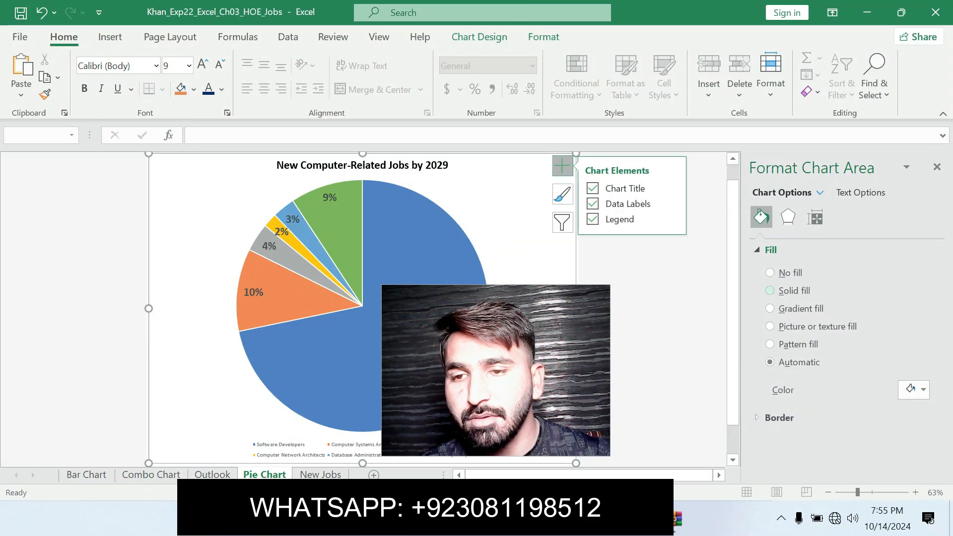
left_click(769, 291)
left_click(923, 389)
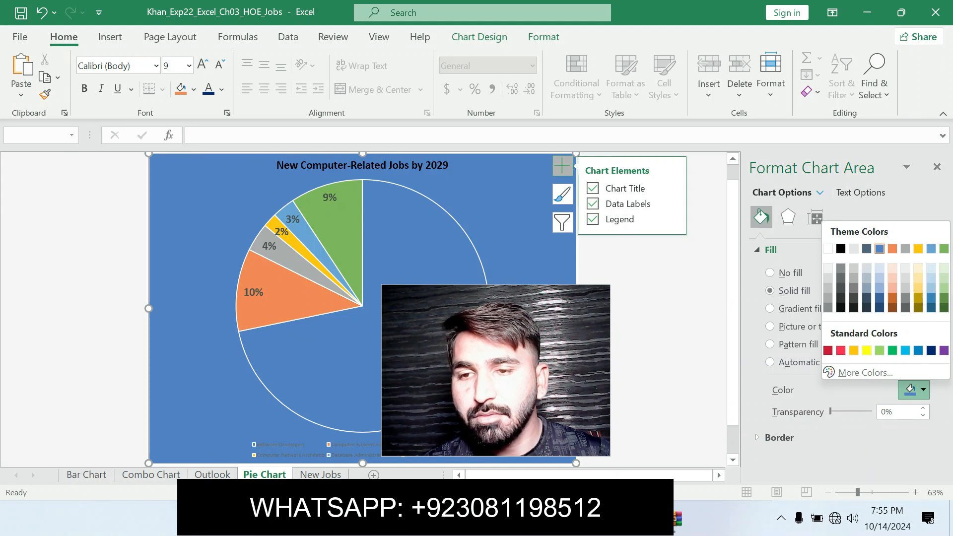
left_click(770, 273)
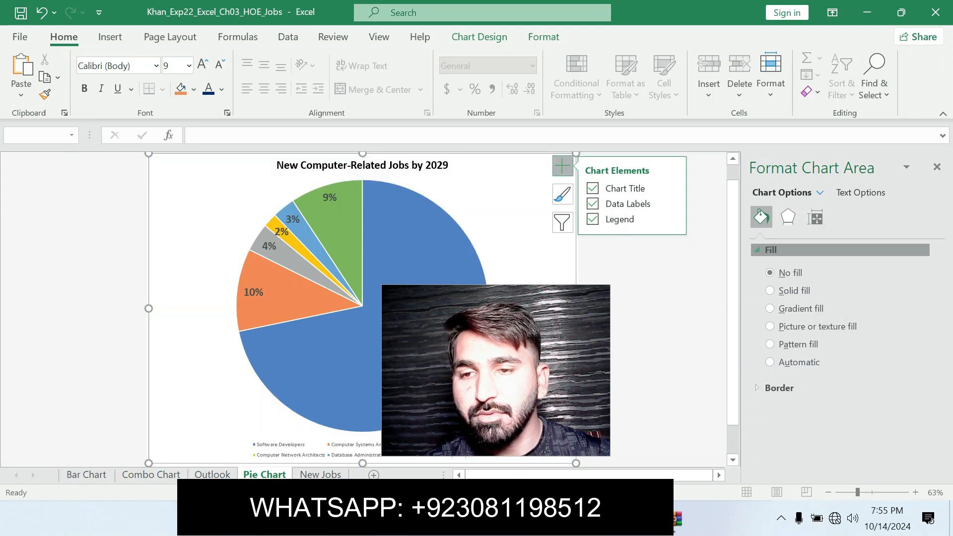
left_click(770, 249)
left_click(770, 250)
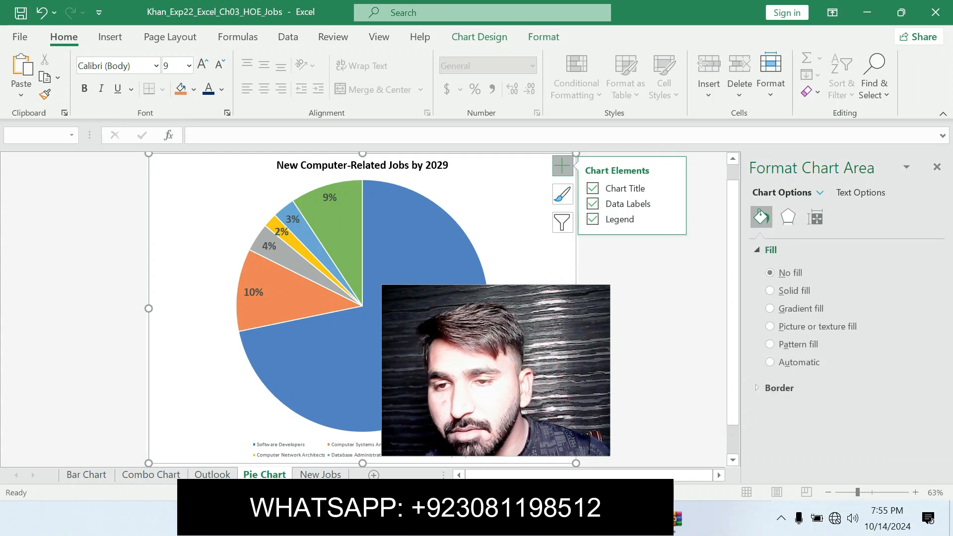
left_click(769, 290)
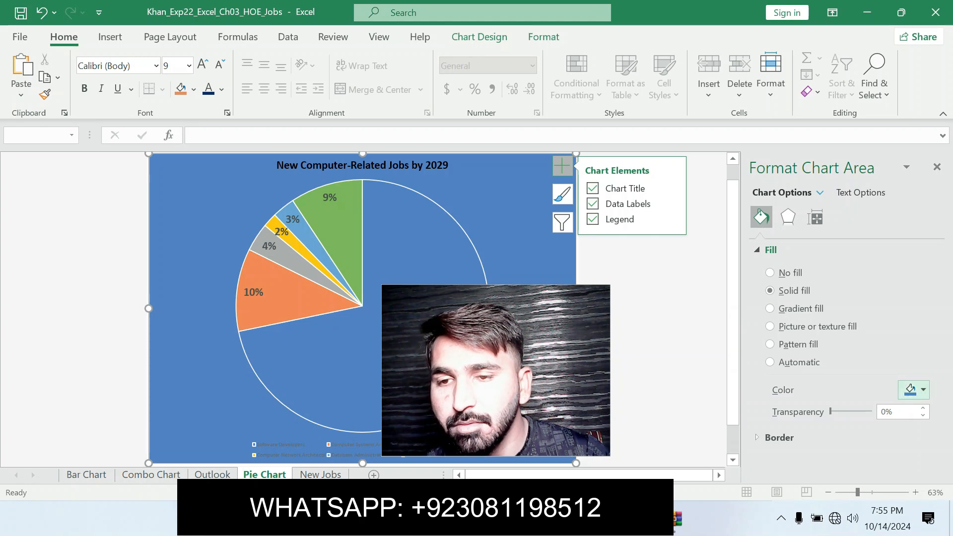
left_click(918, 389)
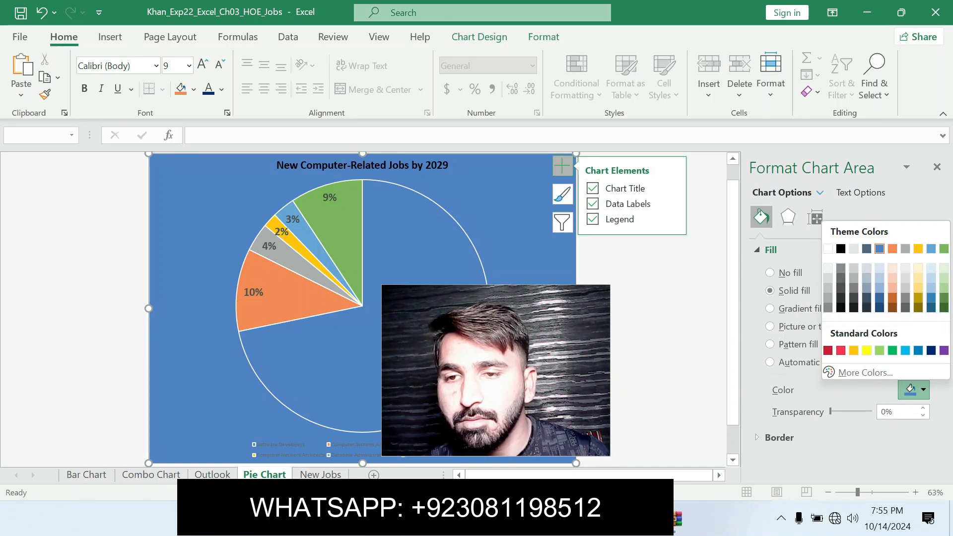
Recheck step 10 in Word, apply the Blue tissue paper texture fill to the pie chart's chart area in Excel, and close the formatting options.
left_click(640, 518)
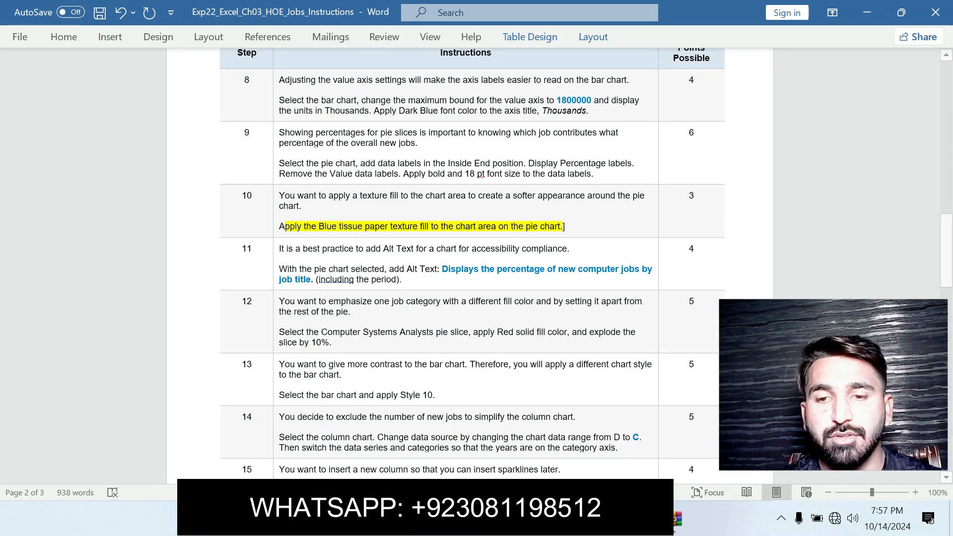
key("alt+Tab")
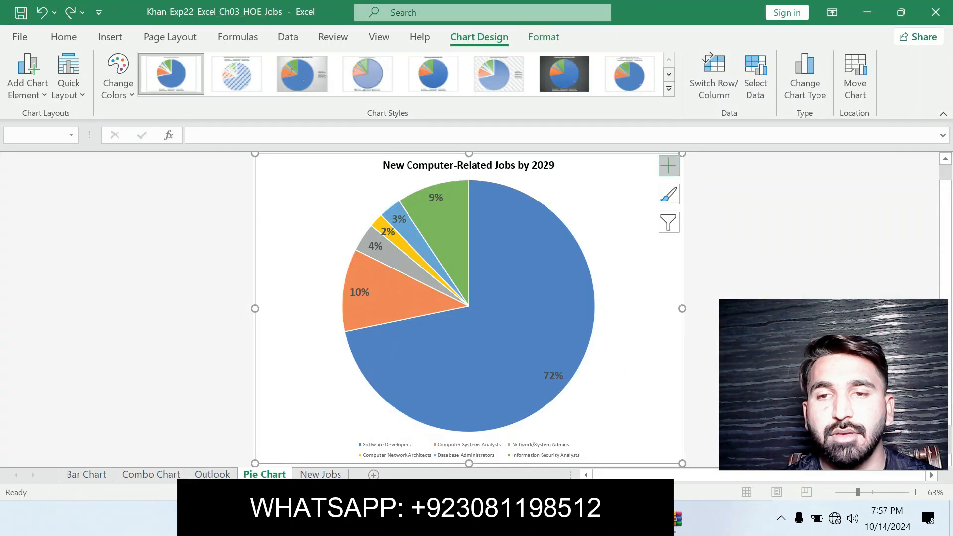
right_click(588, 218)
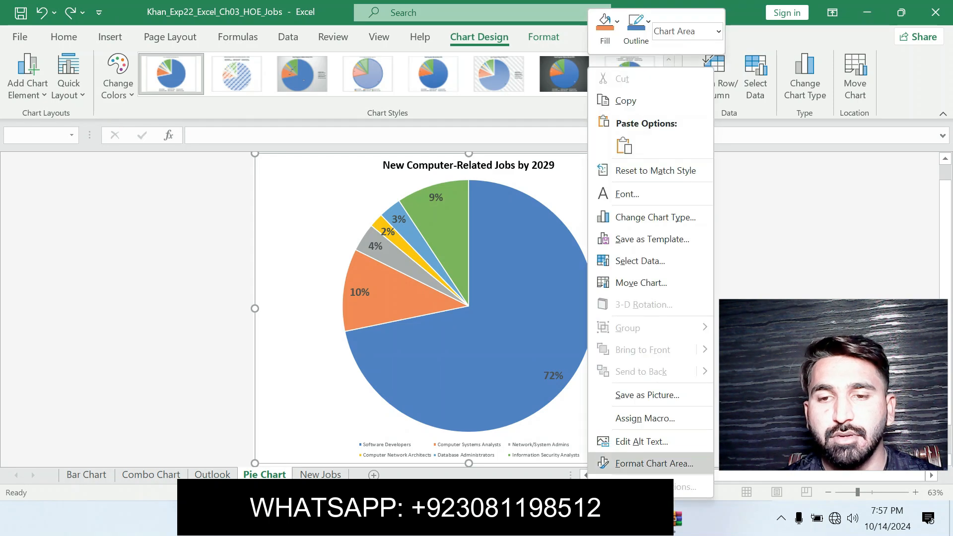
left_click(644, 463)
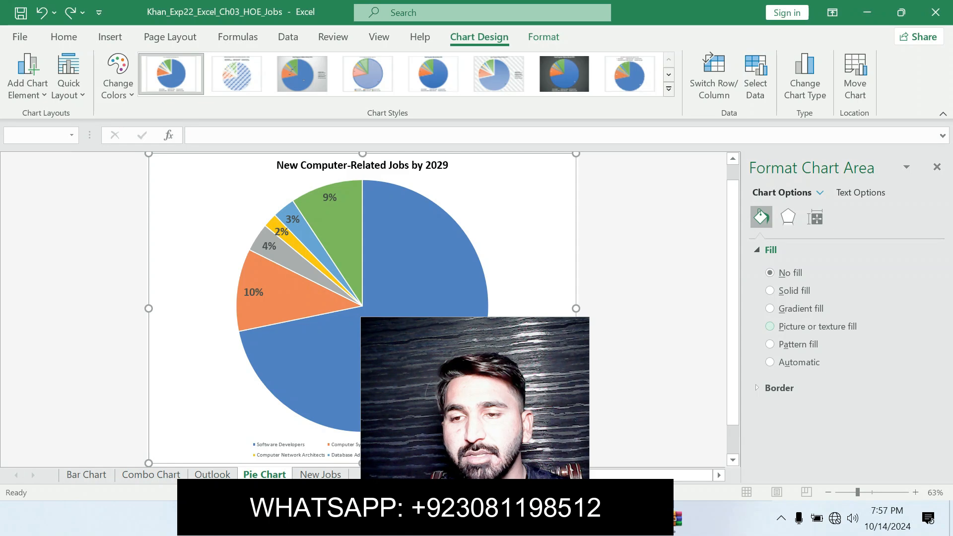
left_click(769, 326)
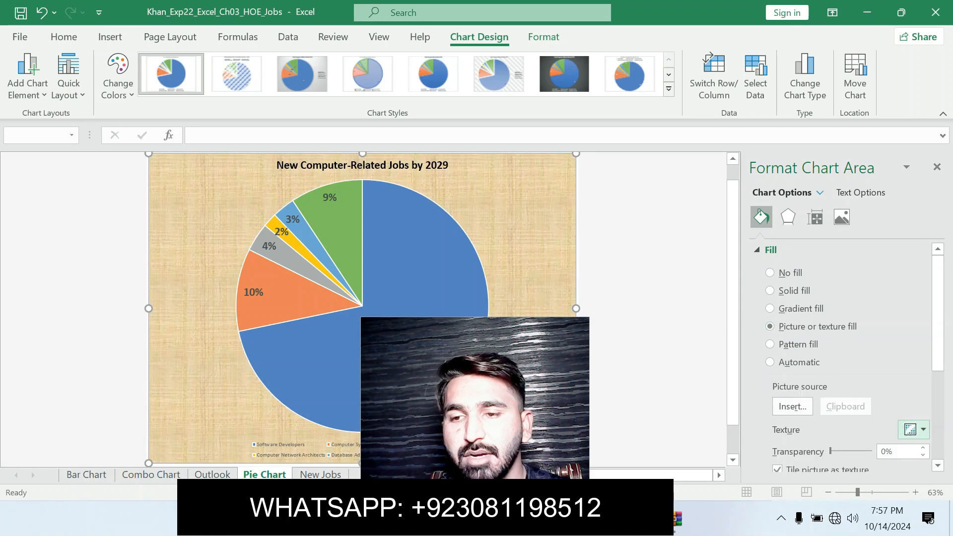
left_click(915, 429)
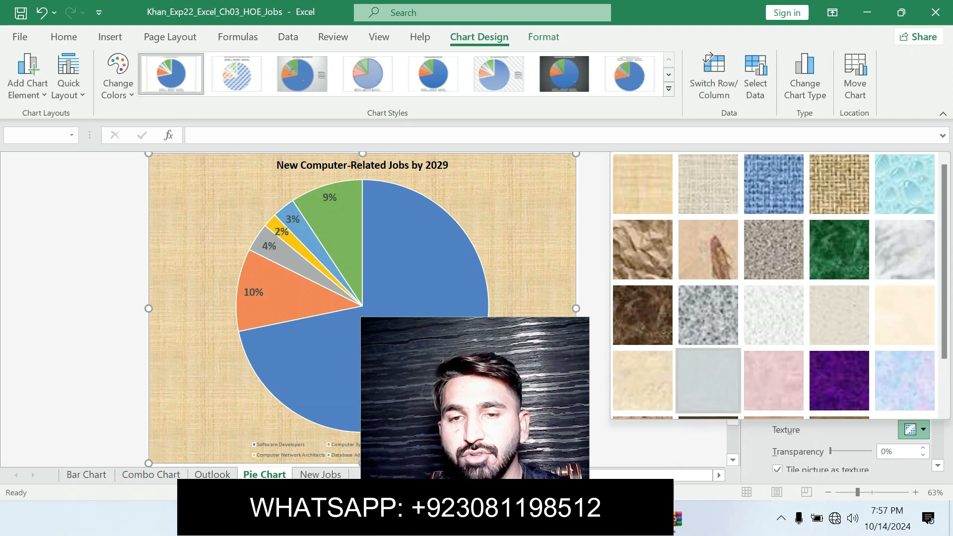
left_click(707, 377)
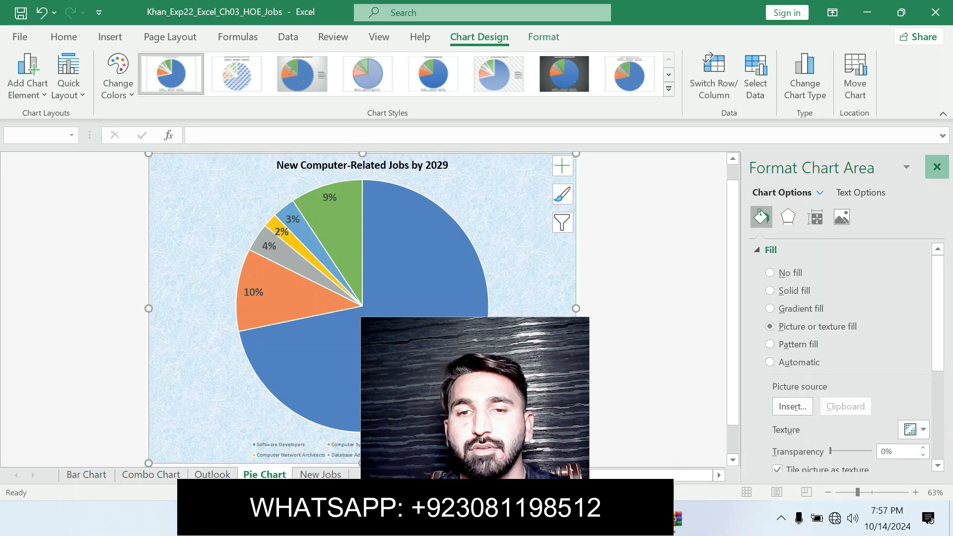
left_click(936, 167)
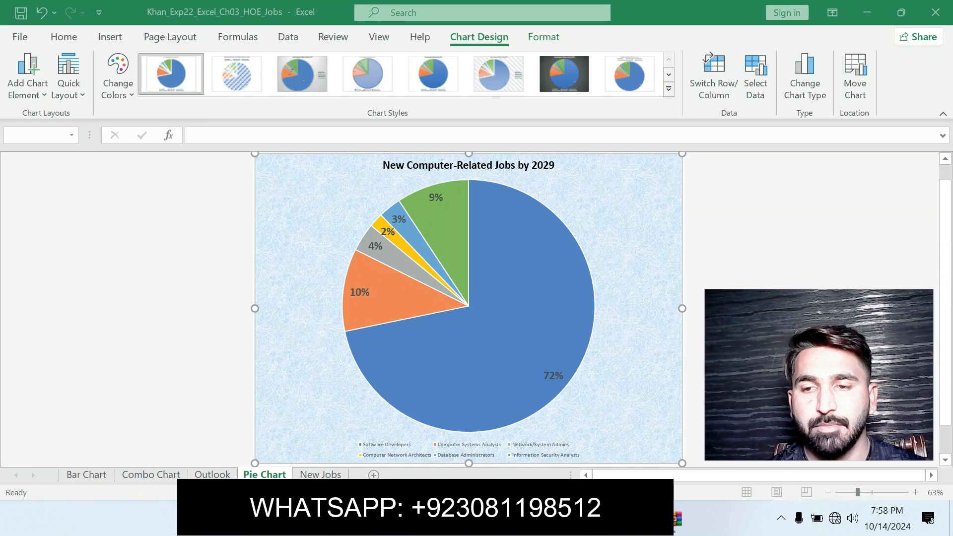
Switch to Word, undo the yellow highlight on step 10's instruction, and highlight step 11's instruction in yellow.
key("alt+Tab")
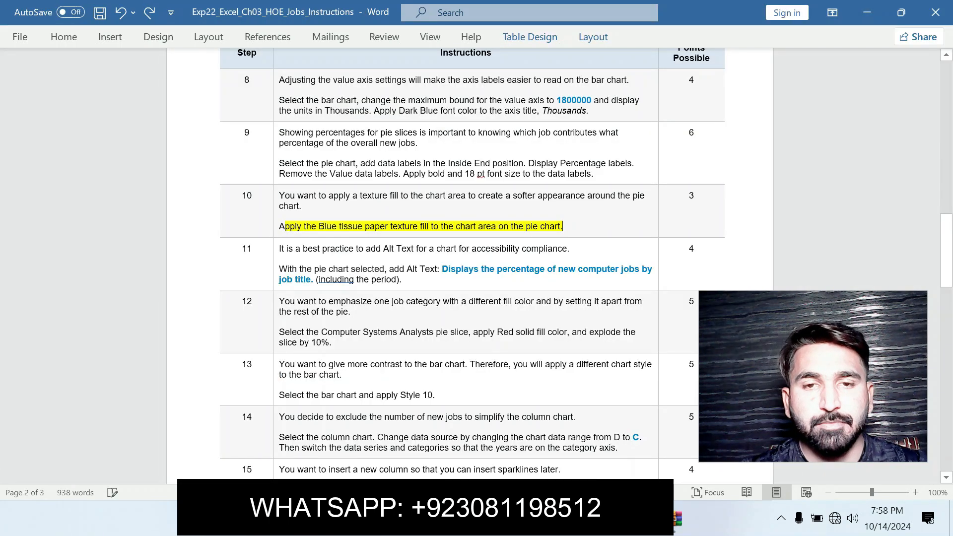
key("ctrl+z")
left_click(351, 312)
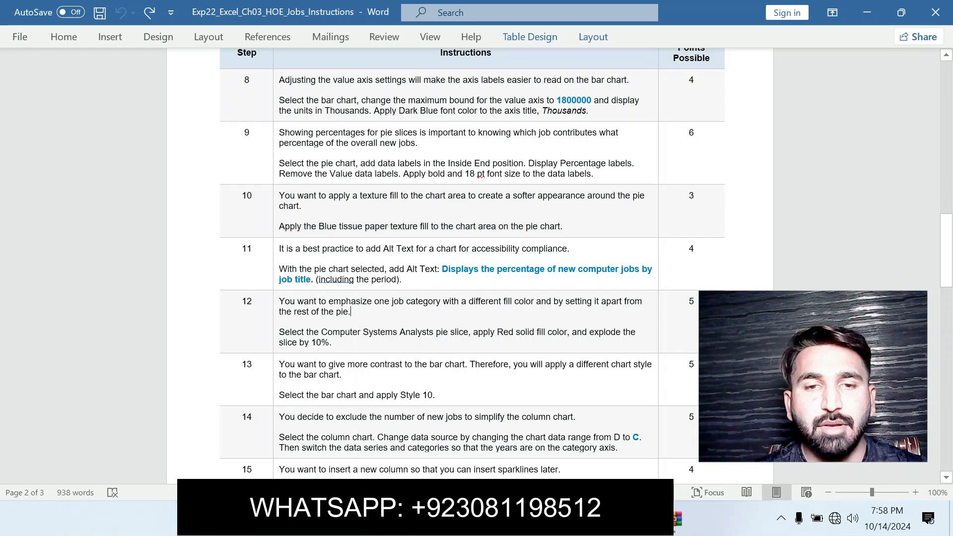
left_click_drag(279, 268, 401, 279)
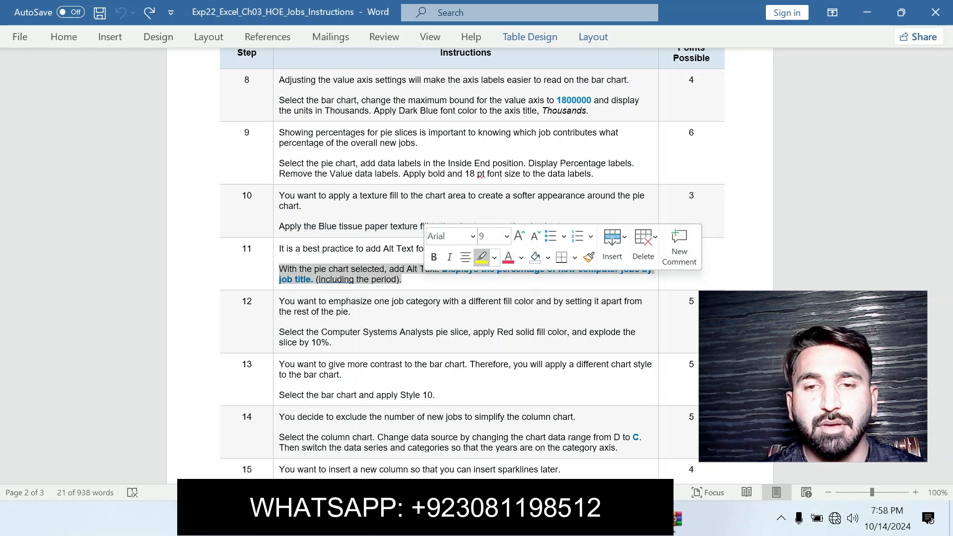
left_click(480, 257)
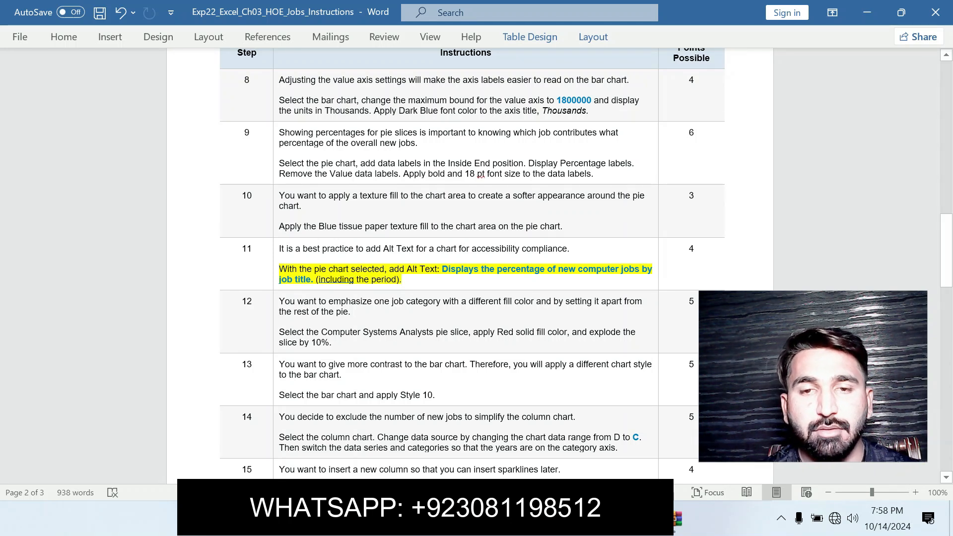
Copy the alt text sentence "Displays the percentage of new computer jobs by job title." from step 11.
left_click_drag(442, 269, 648, 298)
left_click(345, 280)
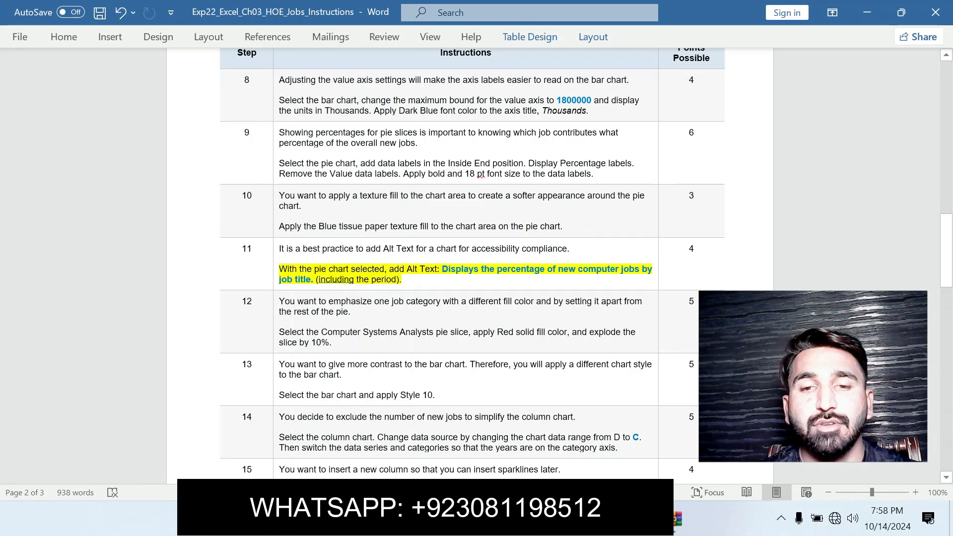
left_click_drag(402, 279, 445, 269)
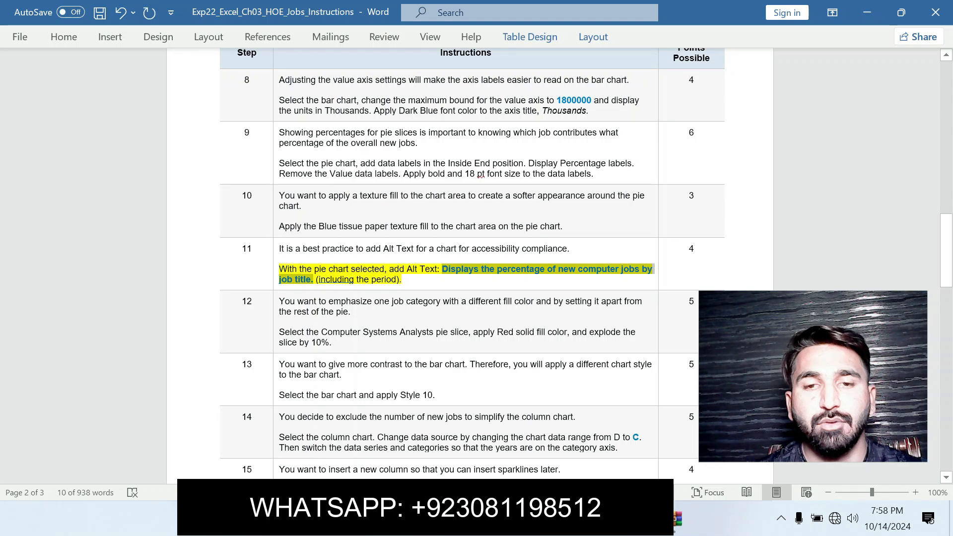
Switch to Excel and set the pie chart's alt text to "Displays the percentage of new computer jobs by job title.".
key("alt+Tab")
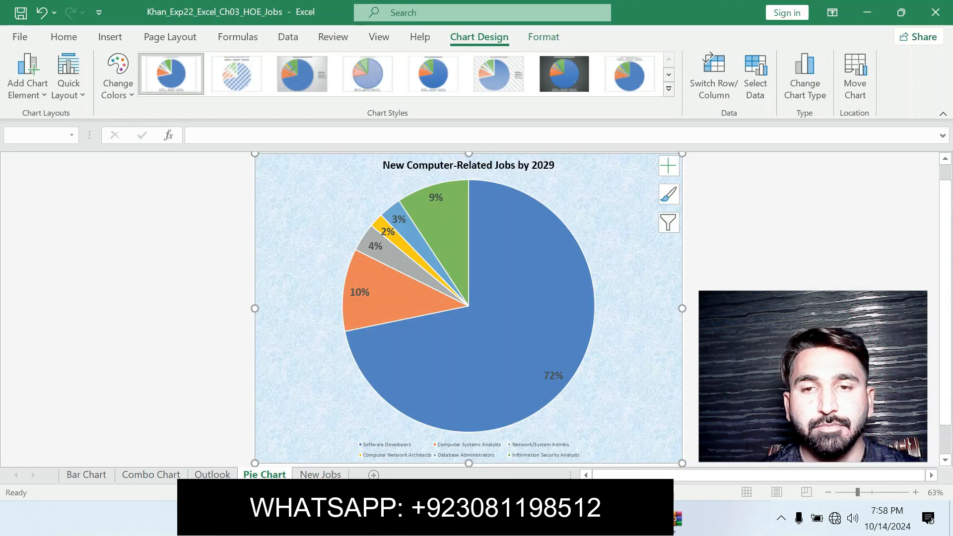
right_click(597, 420)
left_click(655, 462)
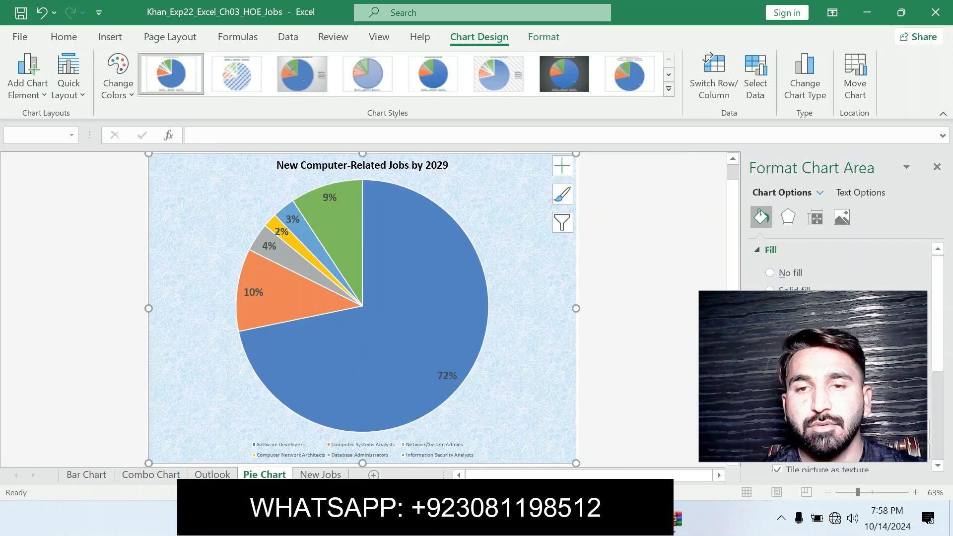
right_click(512, 297)
left_click(521, 441)
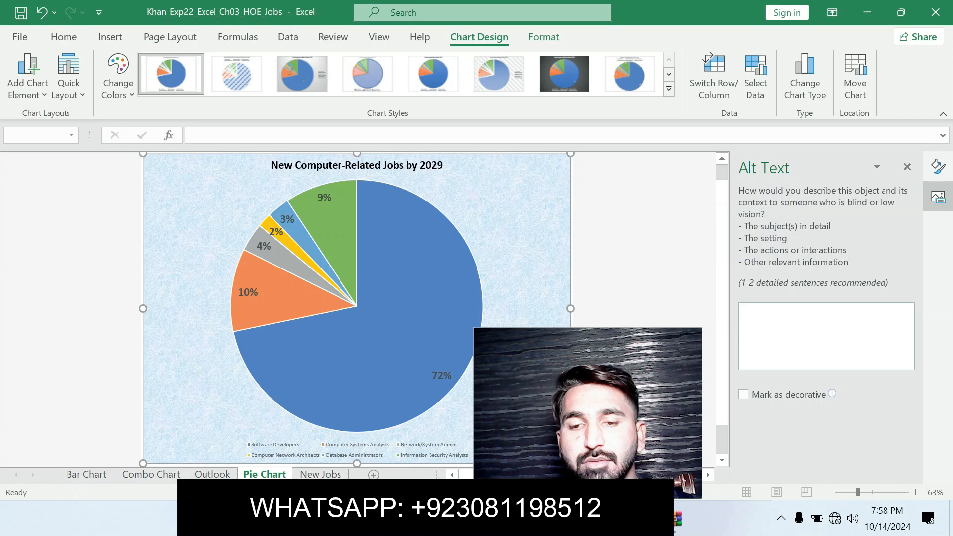
key("ctrl+v")
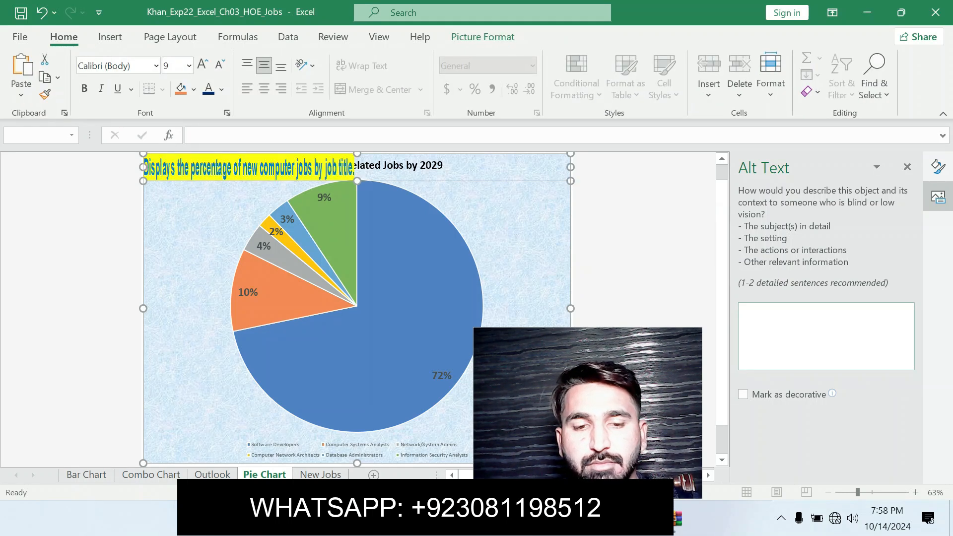
key("Delete")
left_click(825, 336)
type("Displays the percentage of new computer jobs by job title.")
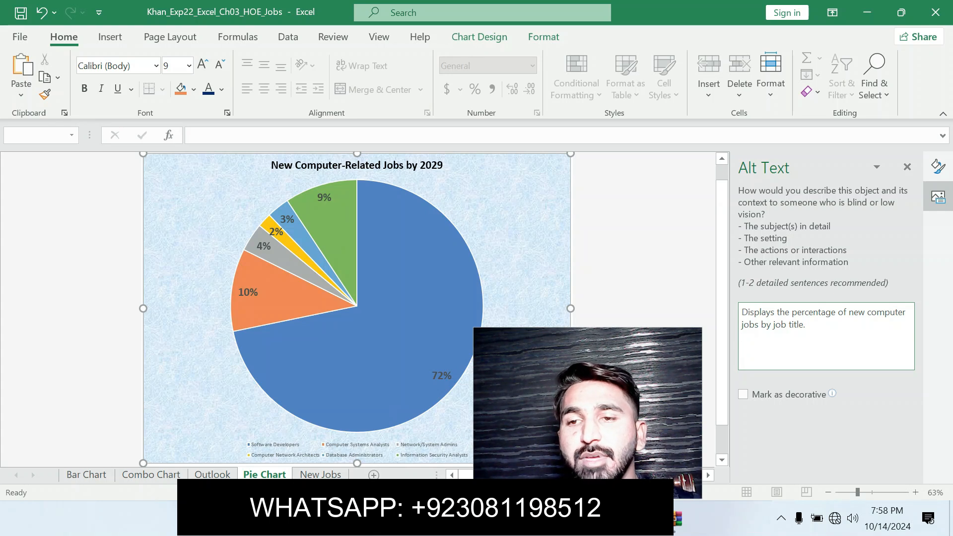
left_click(907, 166)
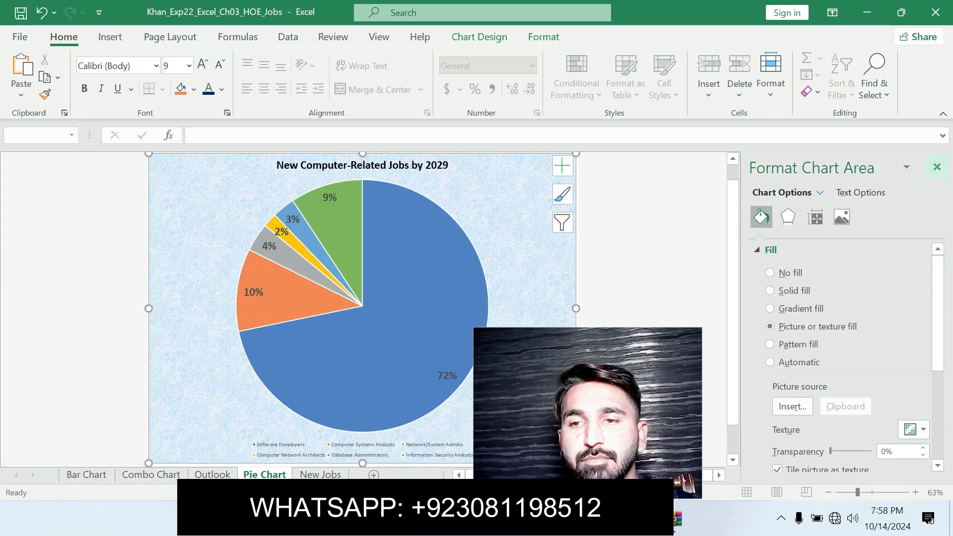